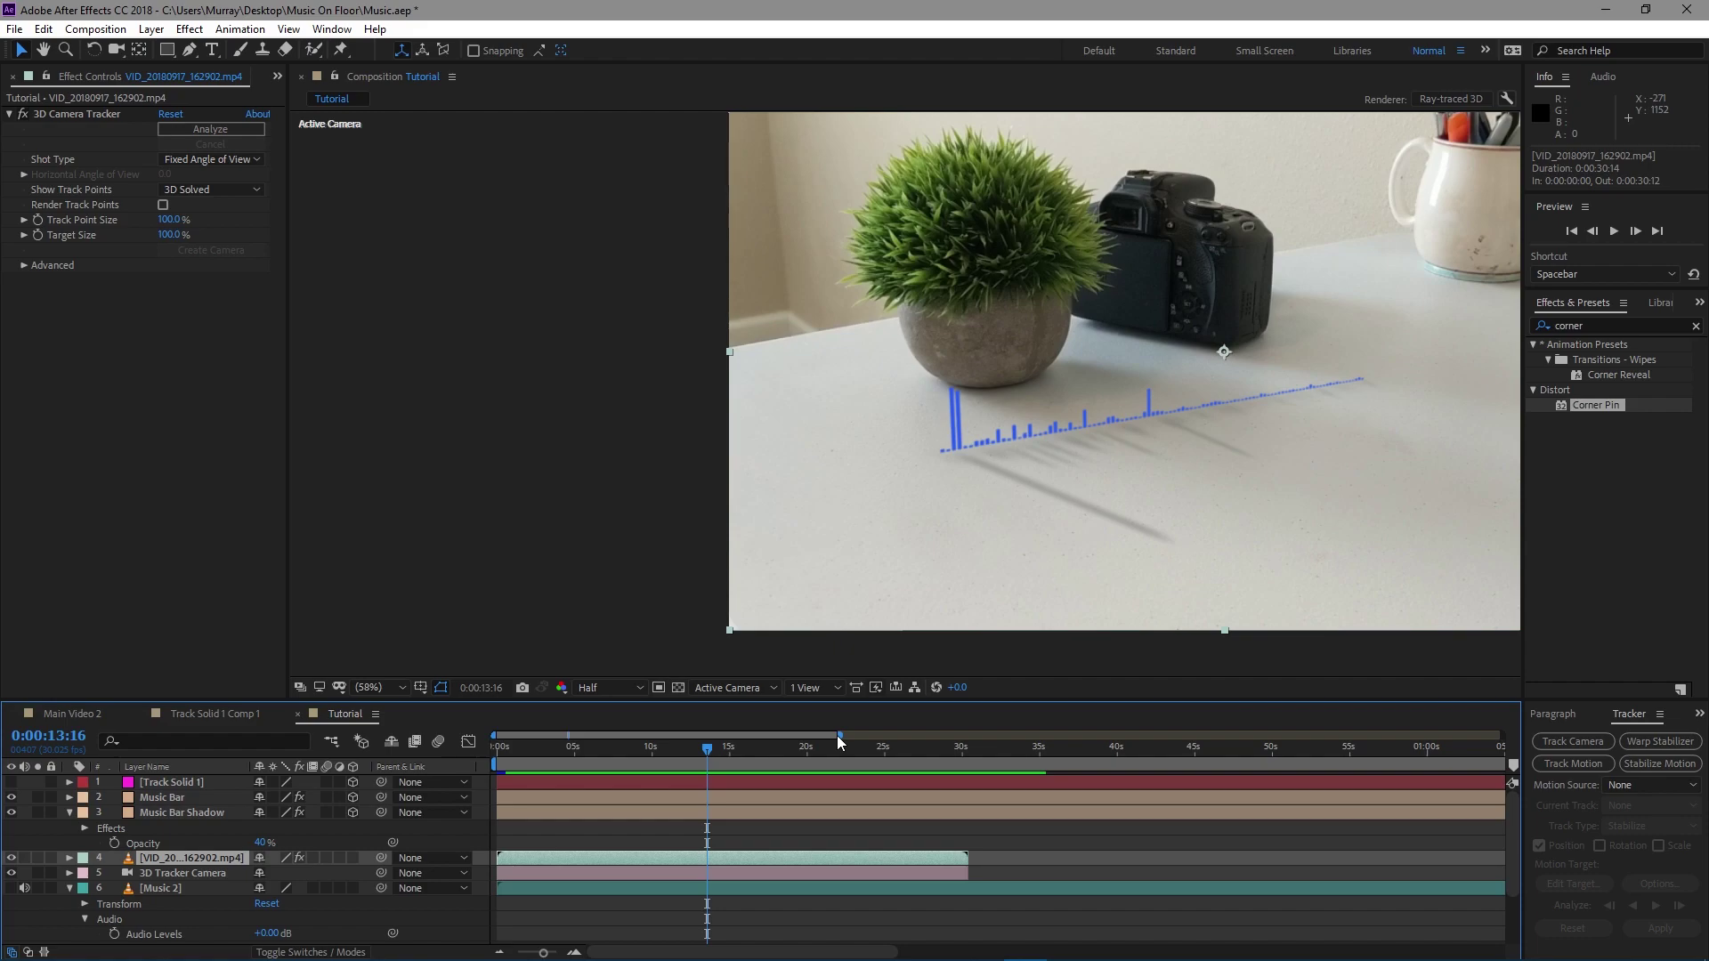
Step: Set the viewer magnification to Fit up to 100% so the whole composition shows
{"action": "scroll", "coordinate": [534, 596], "scroll_direction": "down", "scroll_amount": 1}
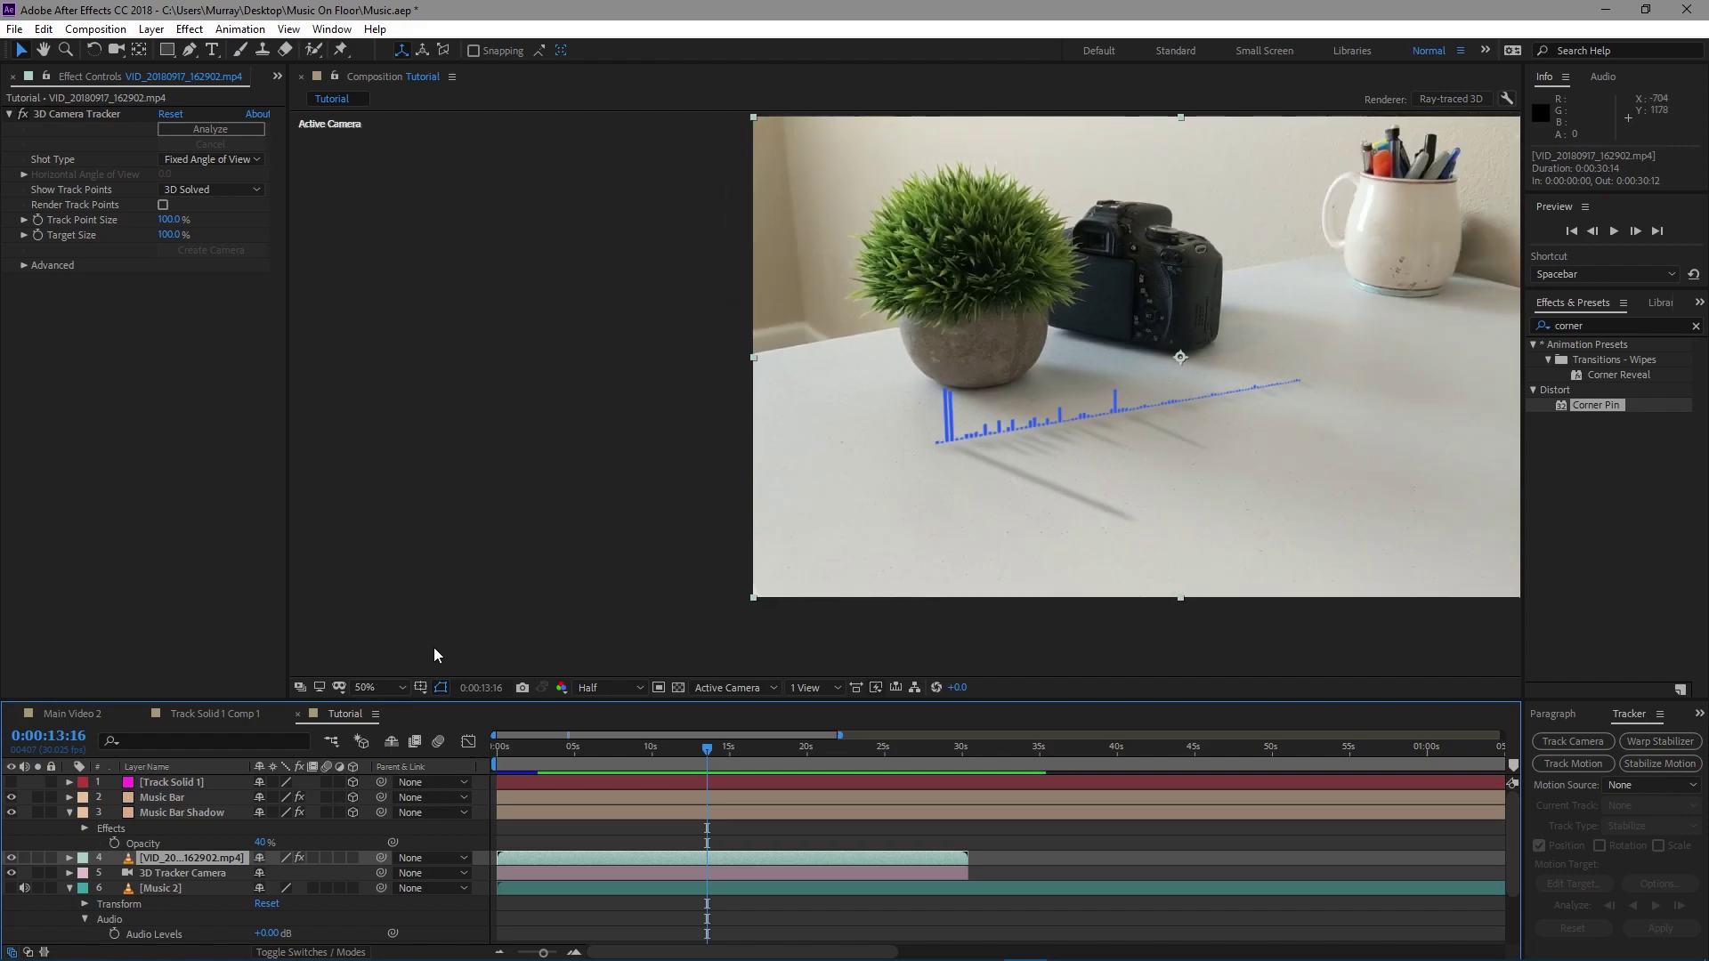
{"action": "left_click", "coordinate": [386, 690]}
{"action": "left_click", "coordinate": [386, 377]}
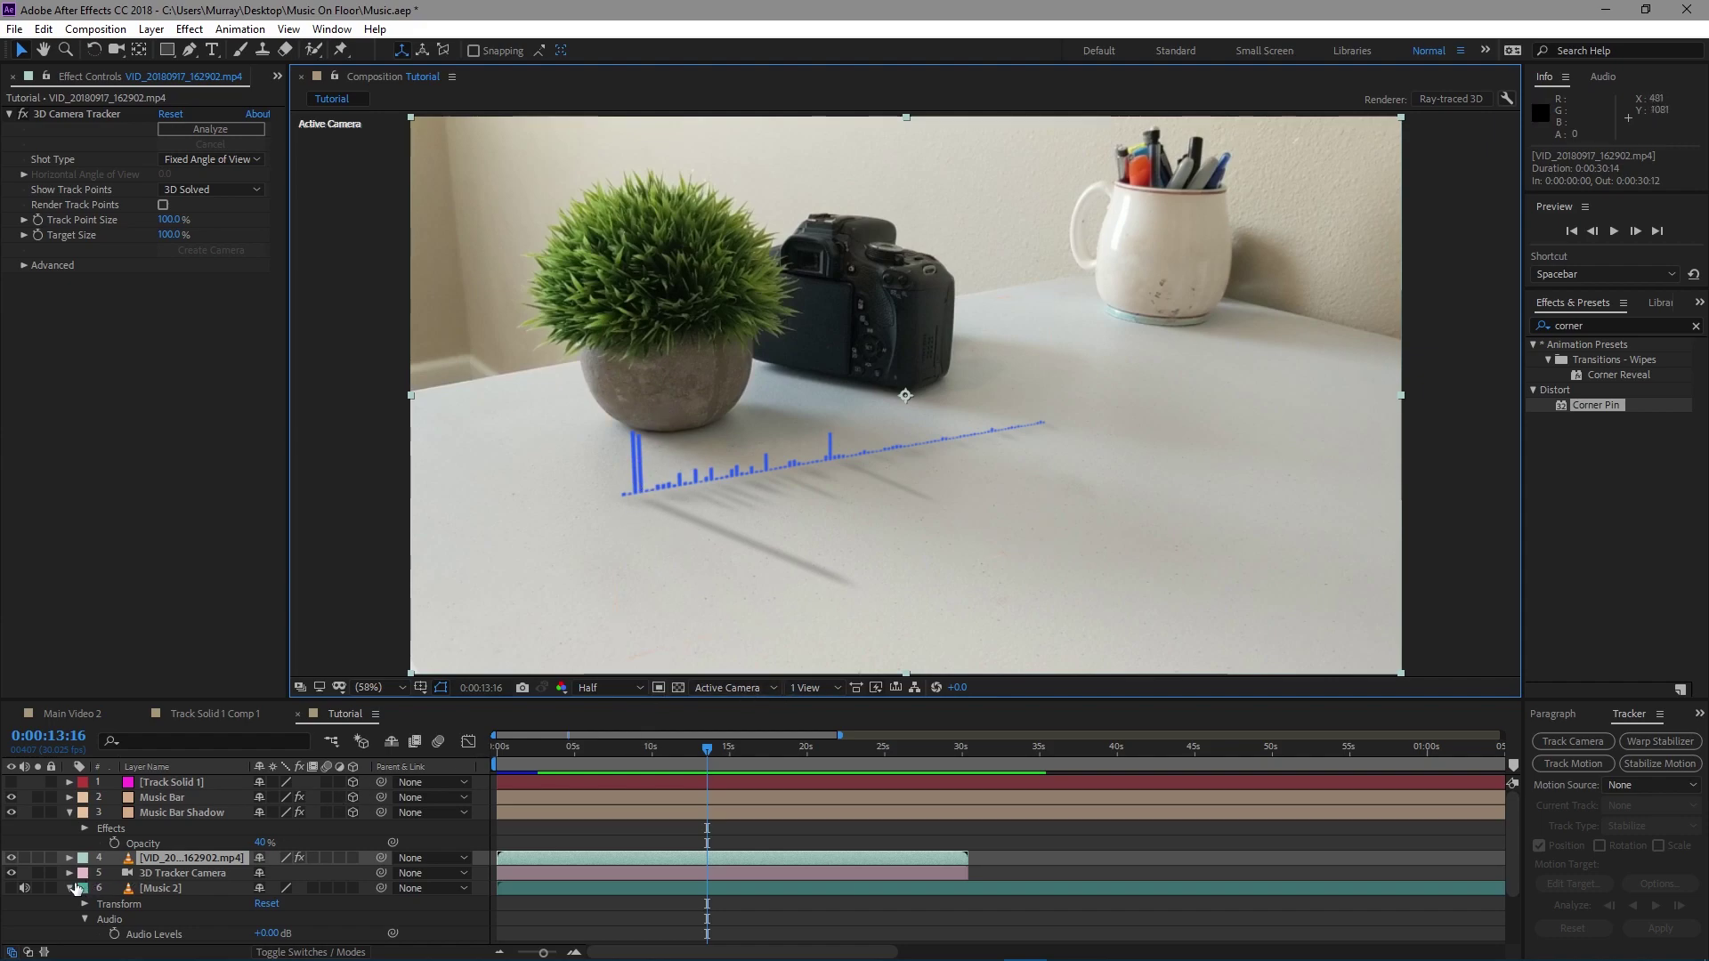
Step: Move the current time to about 0:00:10:27, with the bars beside the plant
{"action": "left_click", "coordinate": [29, 899]}
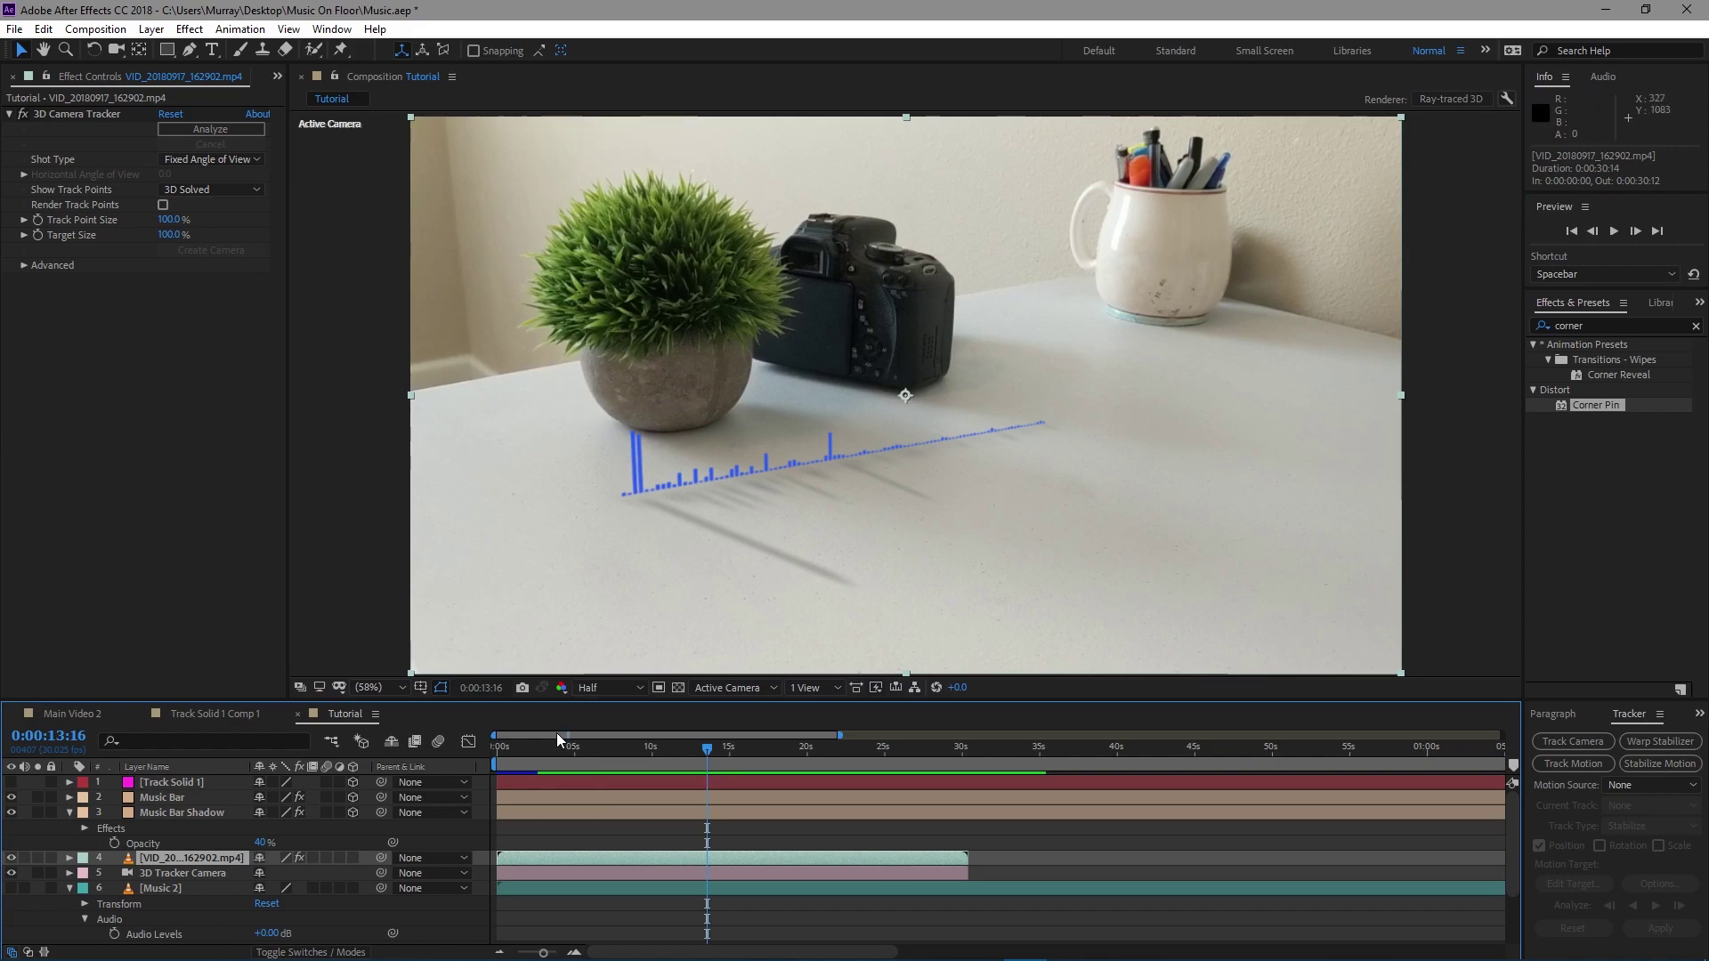
{"action": "left_click", "coordinate": [597, 755]}
{"action": "left_click_drag", "start_coordinate": [597, 755], "coordinate": [665, 756]}
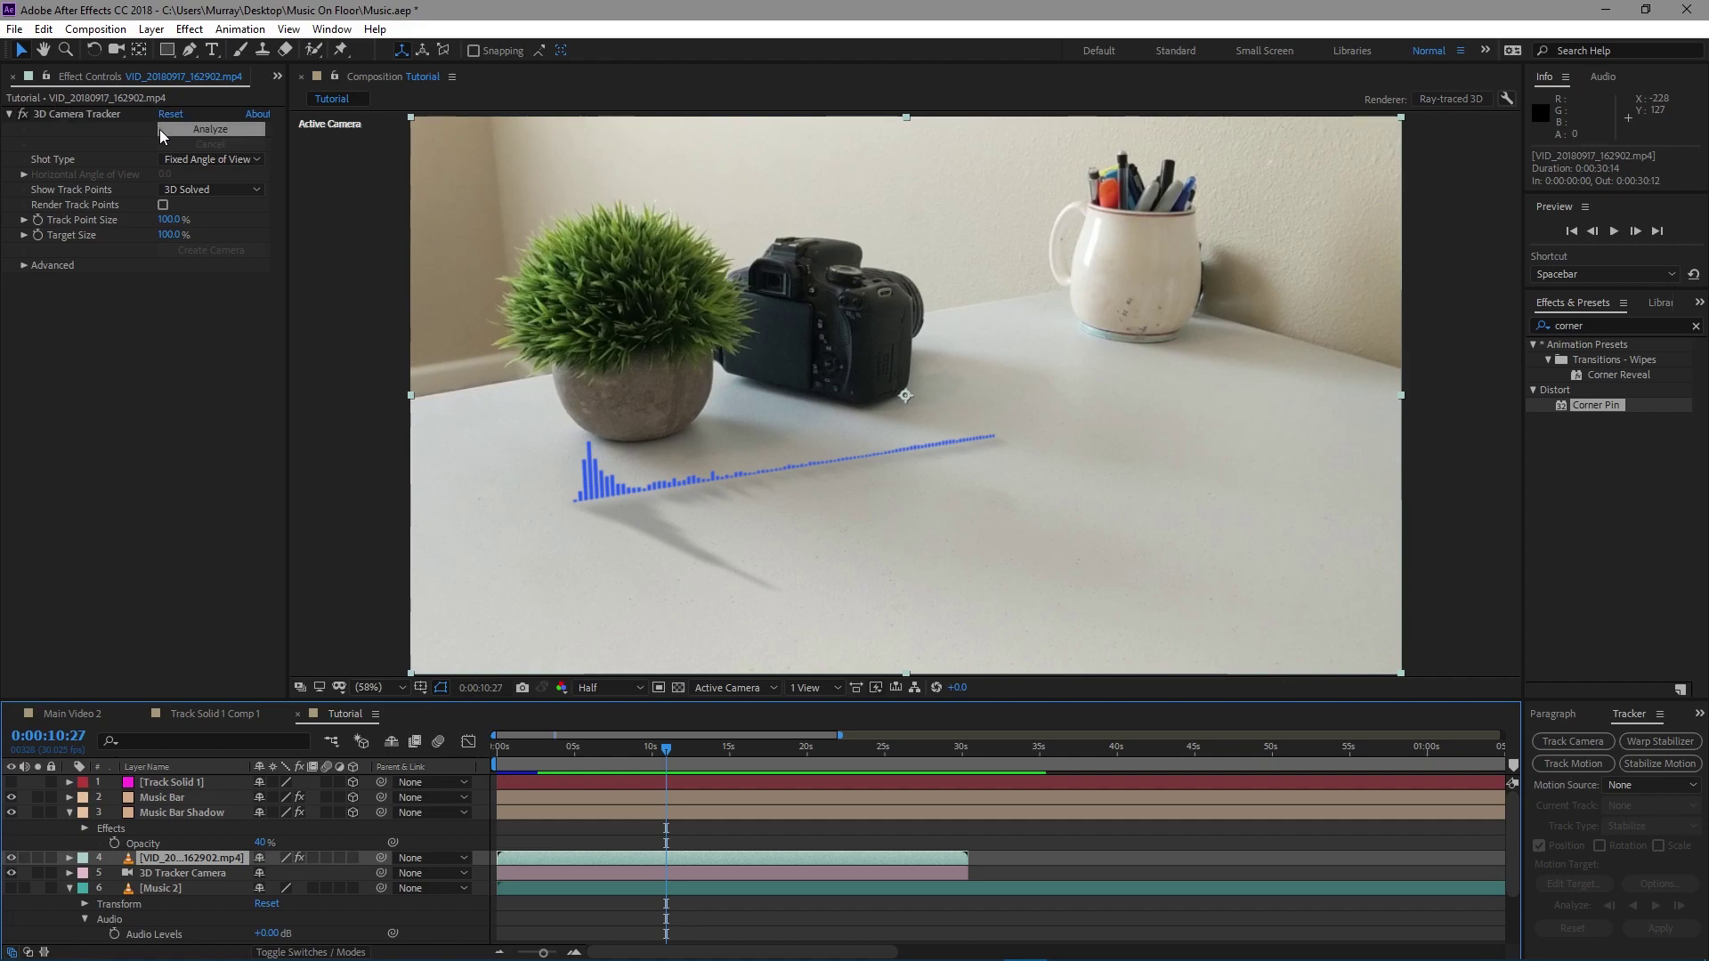
Step: Show the 3D Camera Tracker's track points and select the cluster on the plant
{"action": "left_click", "coordinate": [112, 120]}
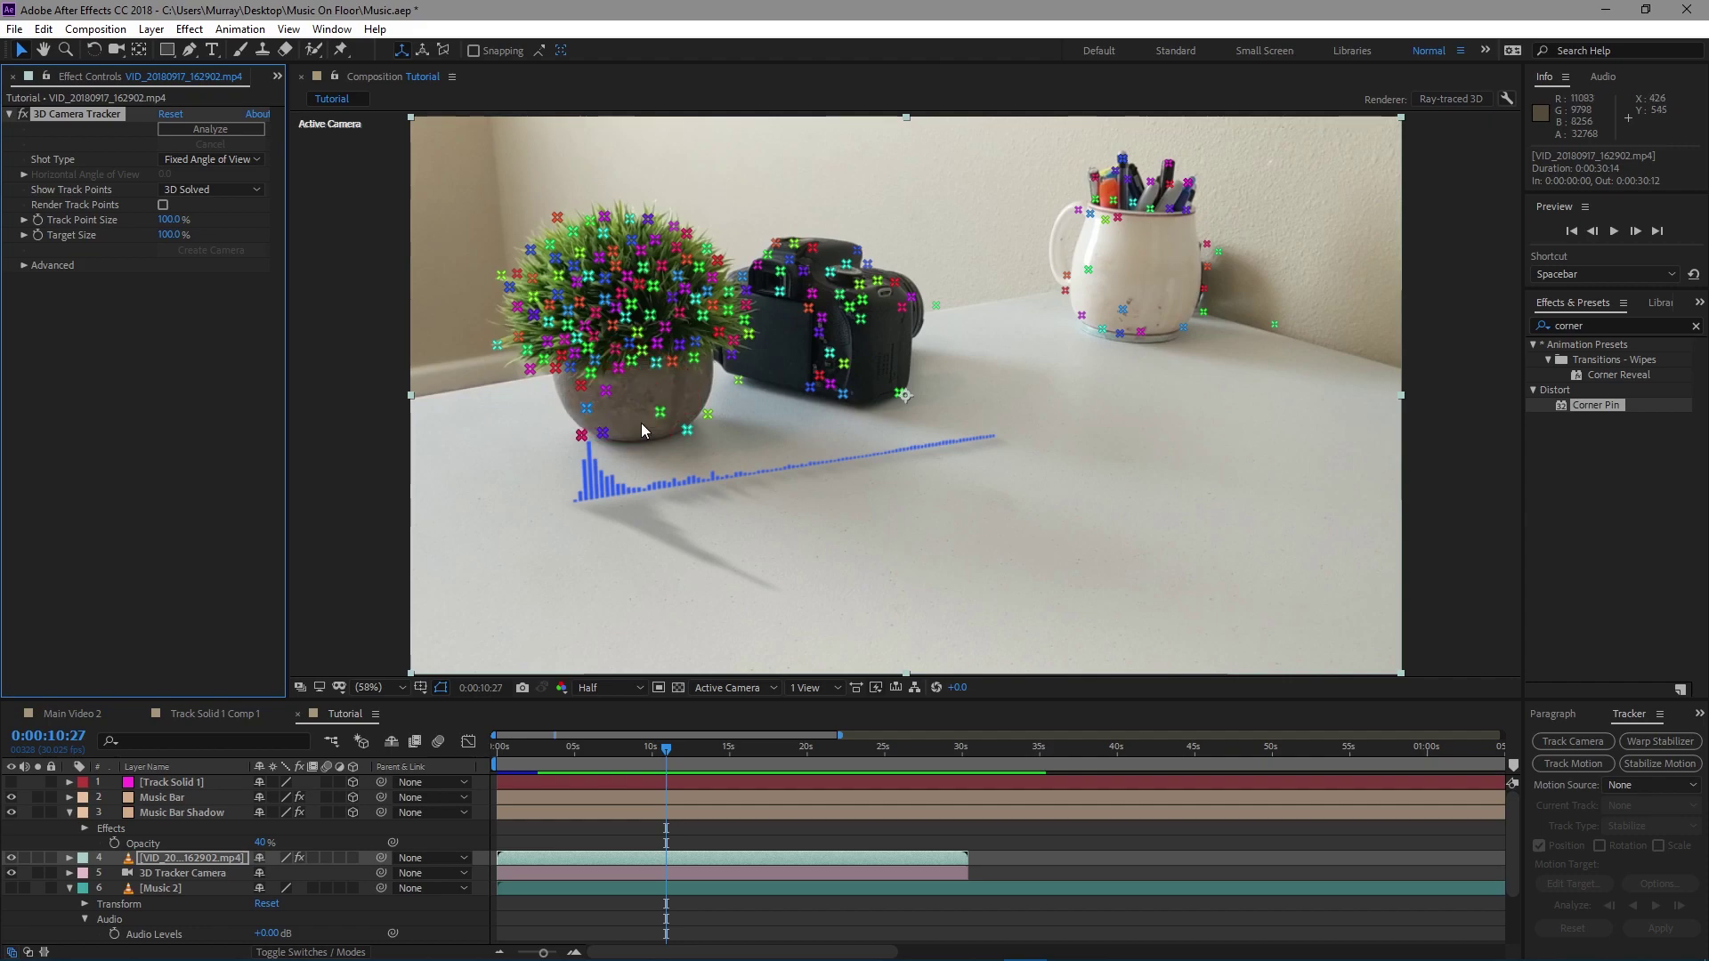
{"action": "left_click", "coordinate": [622, 311]}
{"action": "left_click_drag", "start_coordinate": [622, 312], "coordinate": [672, 352]}
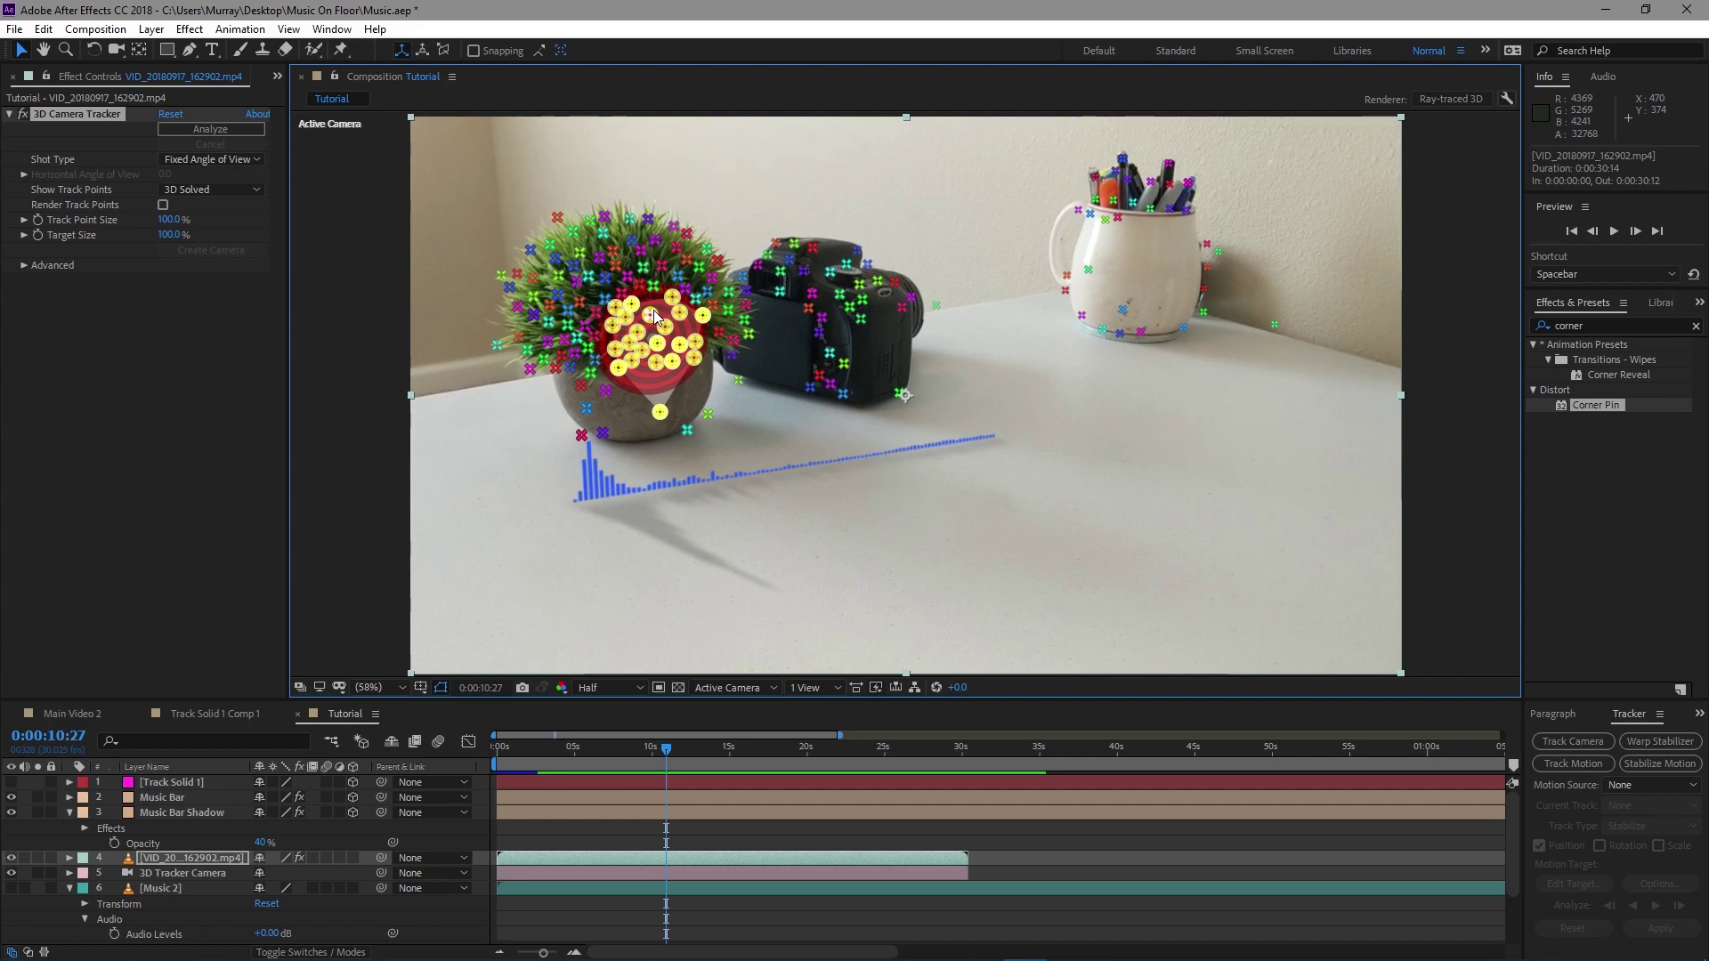
Step: Zoom the view to 100% and pan toward the plant and camera
{"action": "key", "text": "slash"}
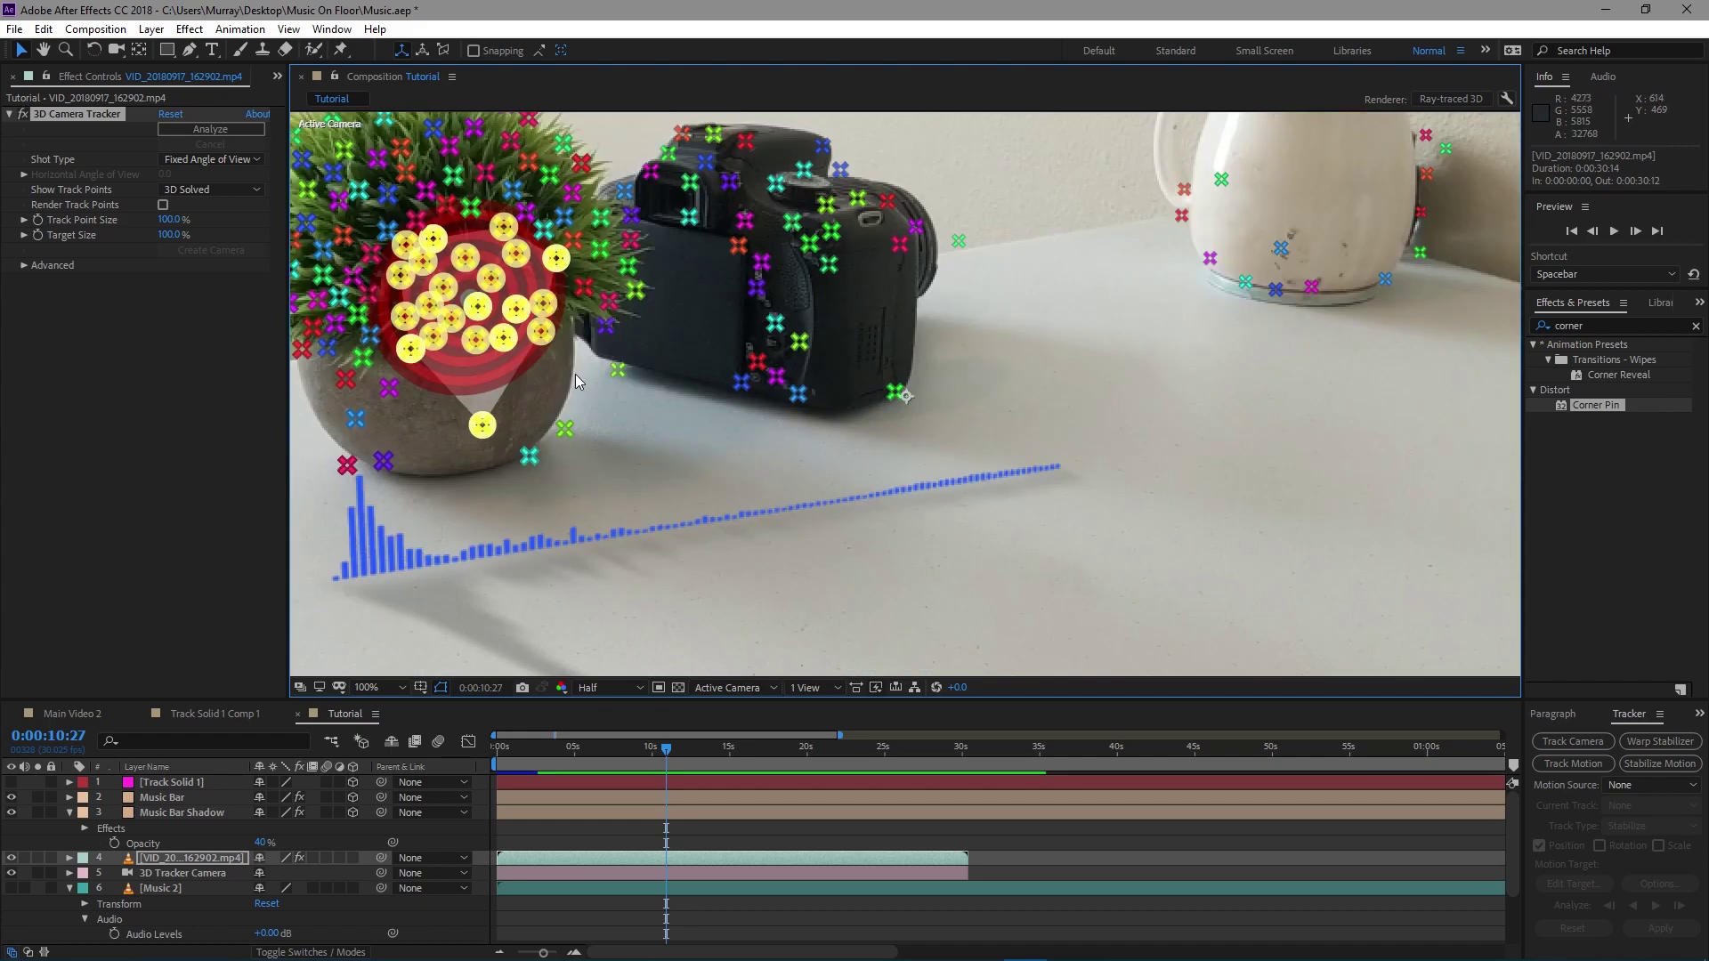
{"action": "left_click_drag", "start_coordinate": [429, 326], "coordinate": [567, 381]}
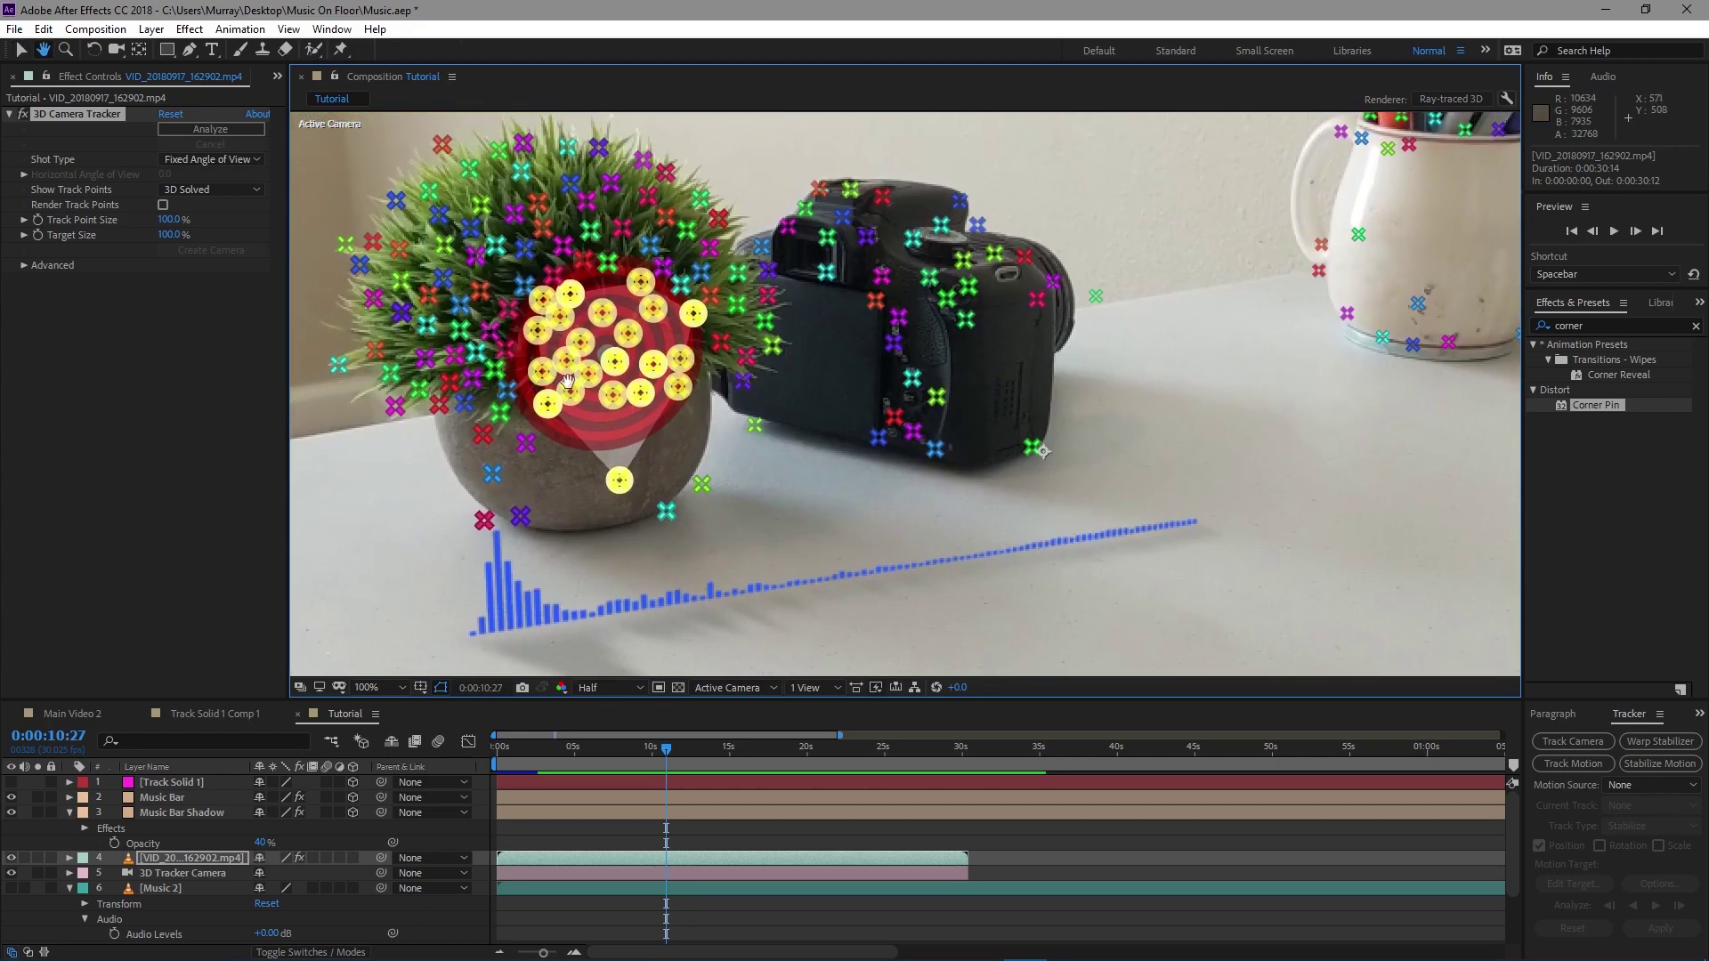
{"action": "key", "text": "v"}
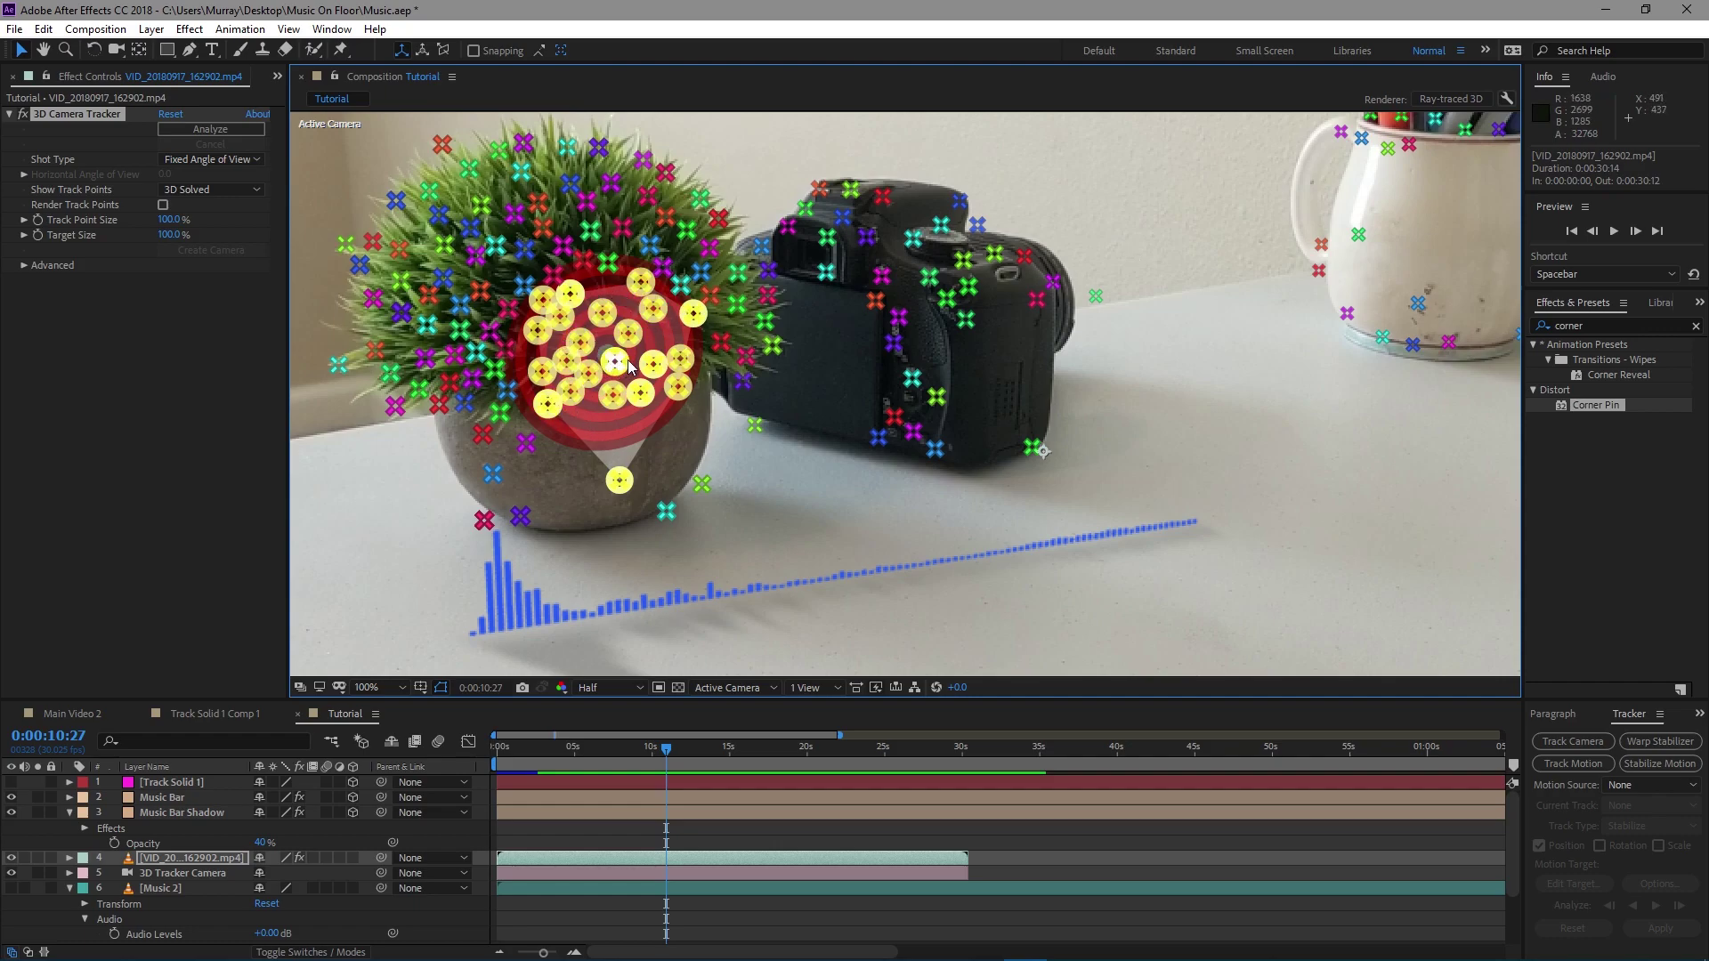
Step: Check the tracker menu on the plant target, then show and select Track Solid 1
{"action": "right_click", "coordinate": [609, 426]}
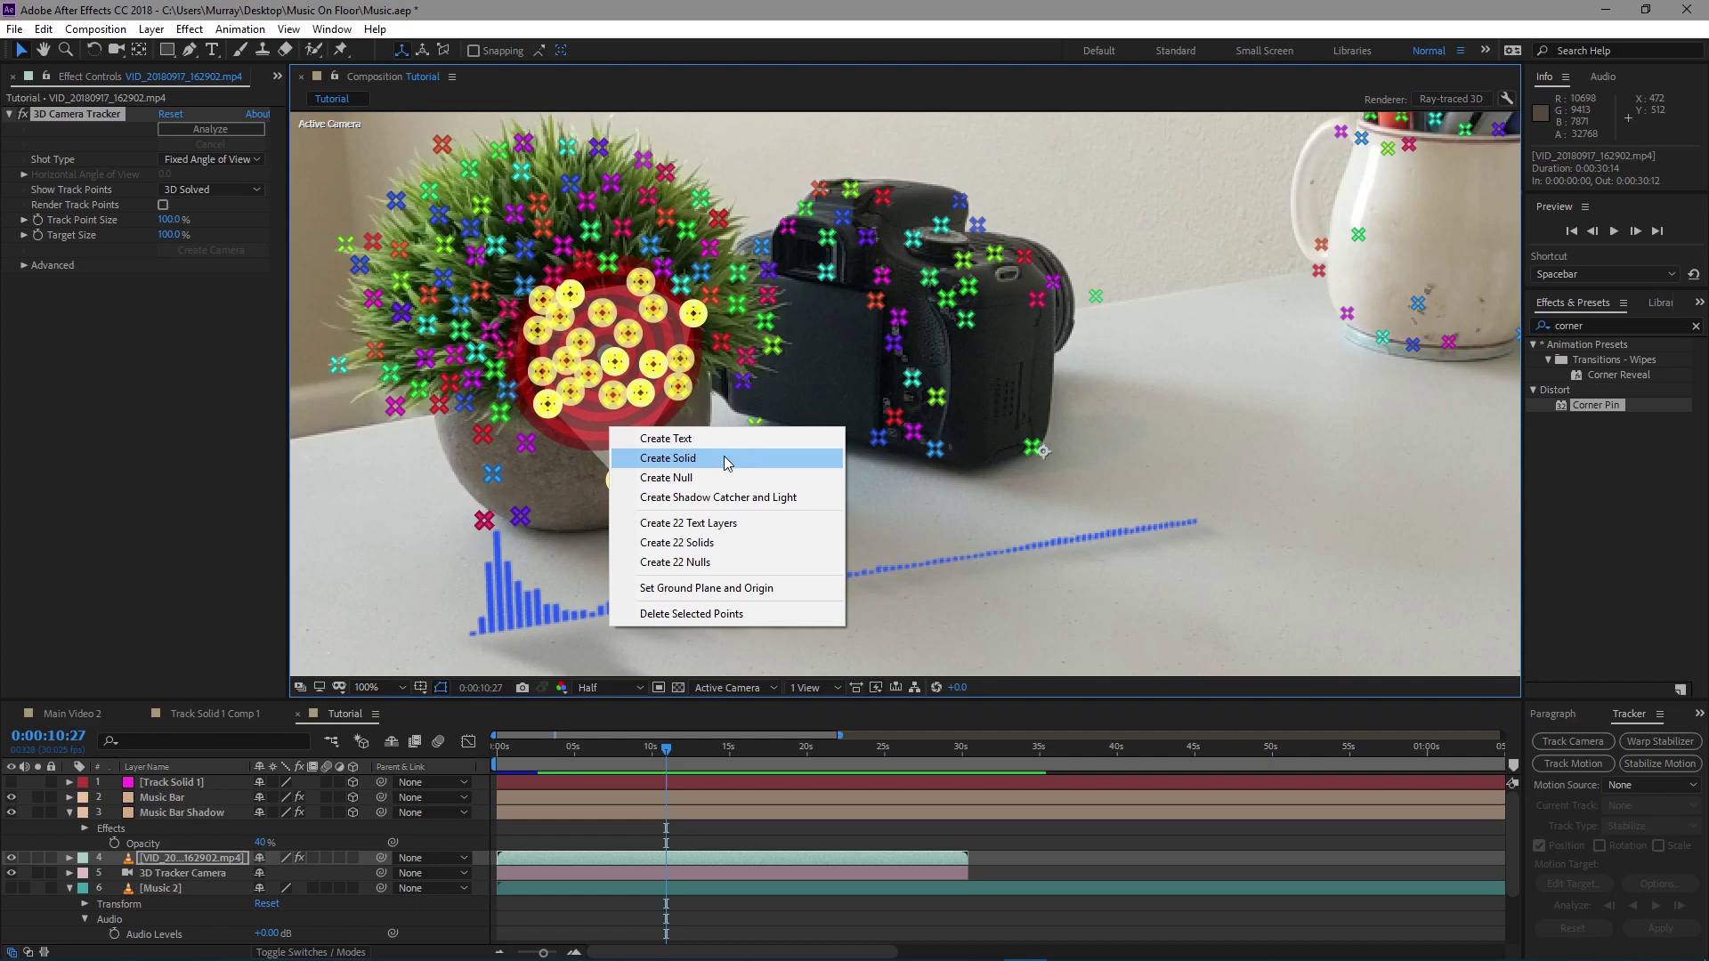
{"action": "left_click", "coordinate": [214, 780]}
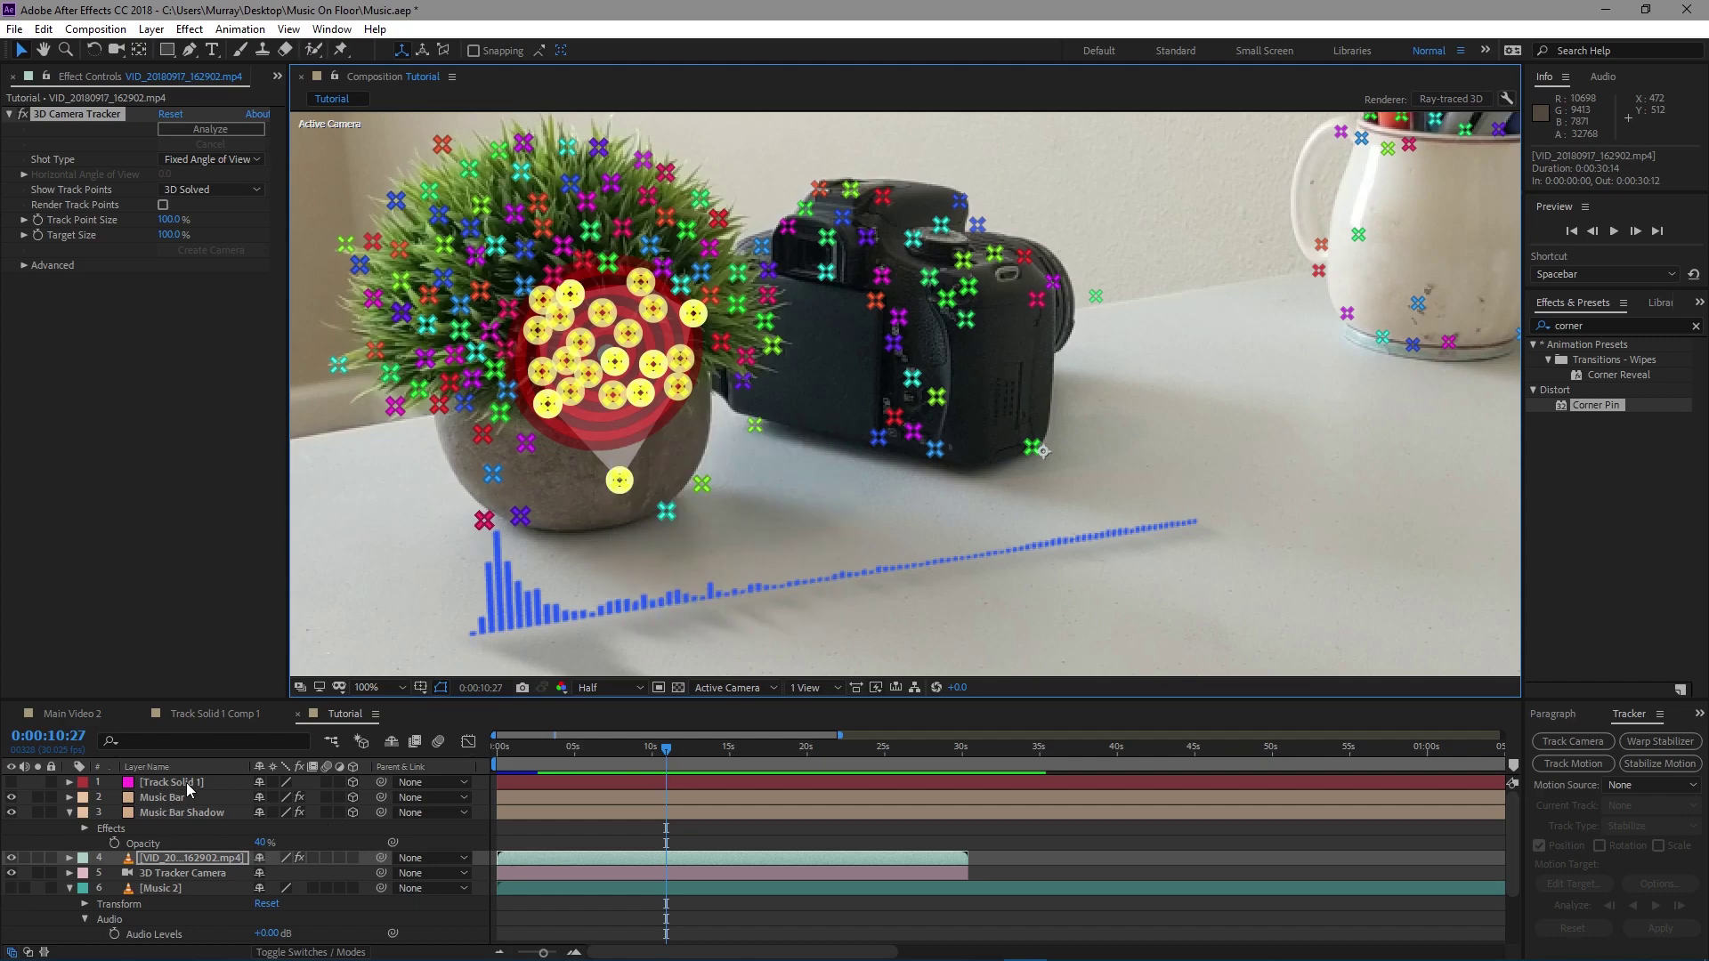
{"action": "left_click", "coordinate": [190, 782]}
{"action": "left_click", "coordinate": [11, 782]}
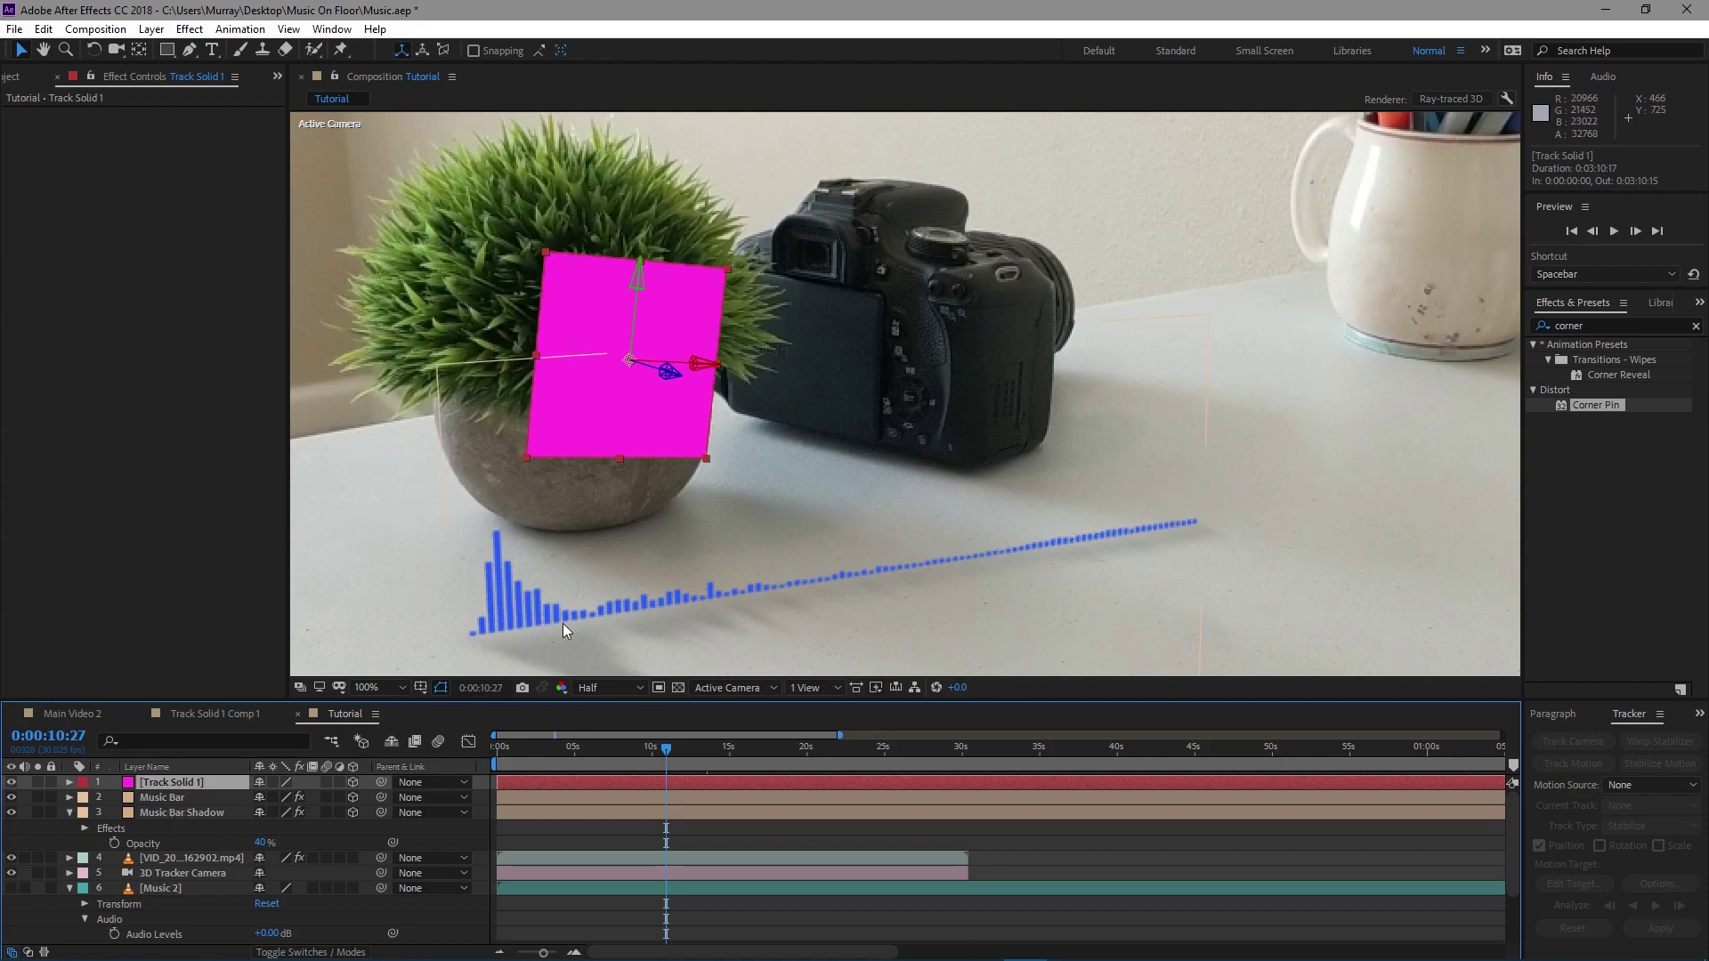
Step: Select the Music Bar layer and cancel the new Solid Settings dialog without adding a layer
{"action": "left_click", "coordinate": [162, 799]}
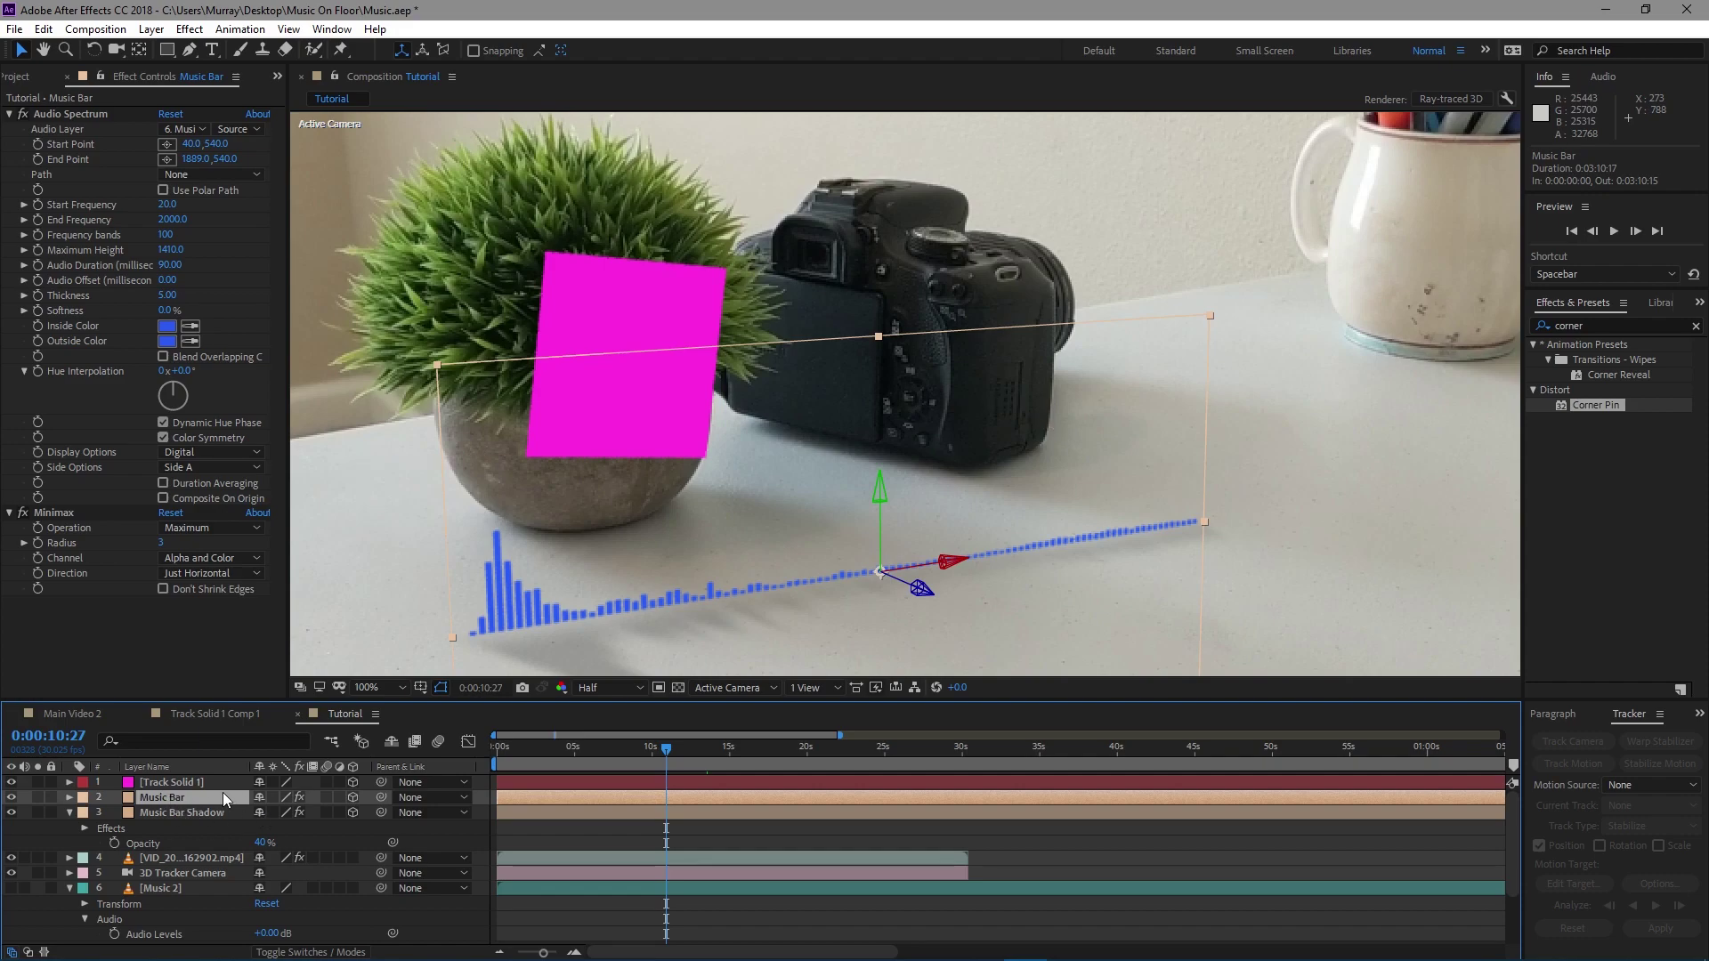
{"action": "key", "text": "ctrl+y"}
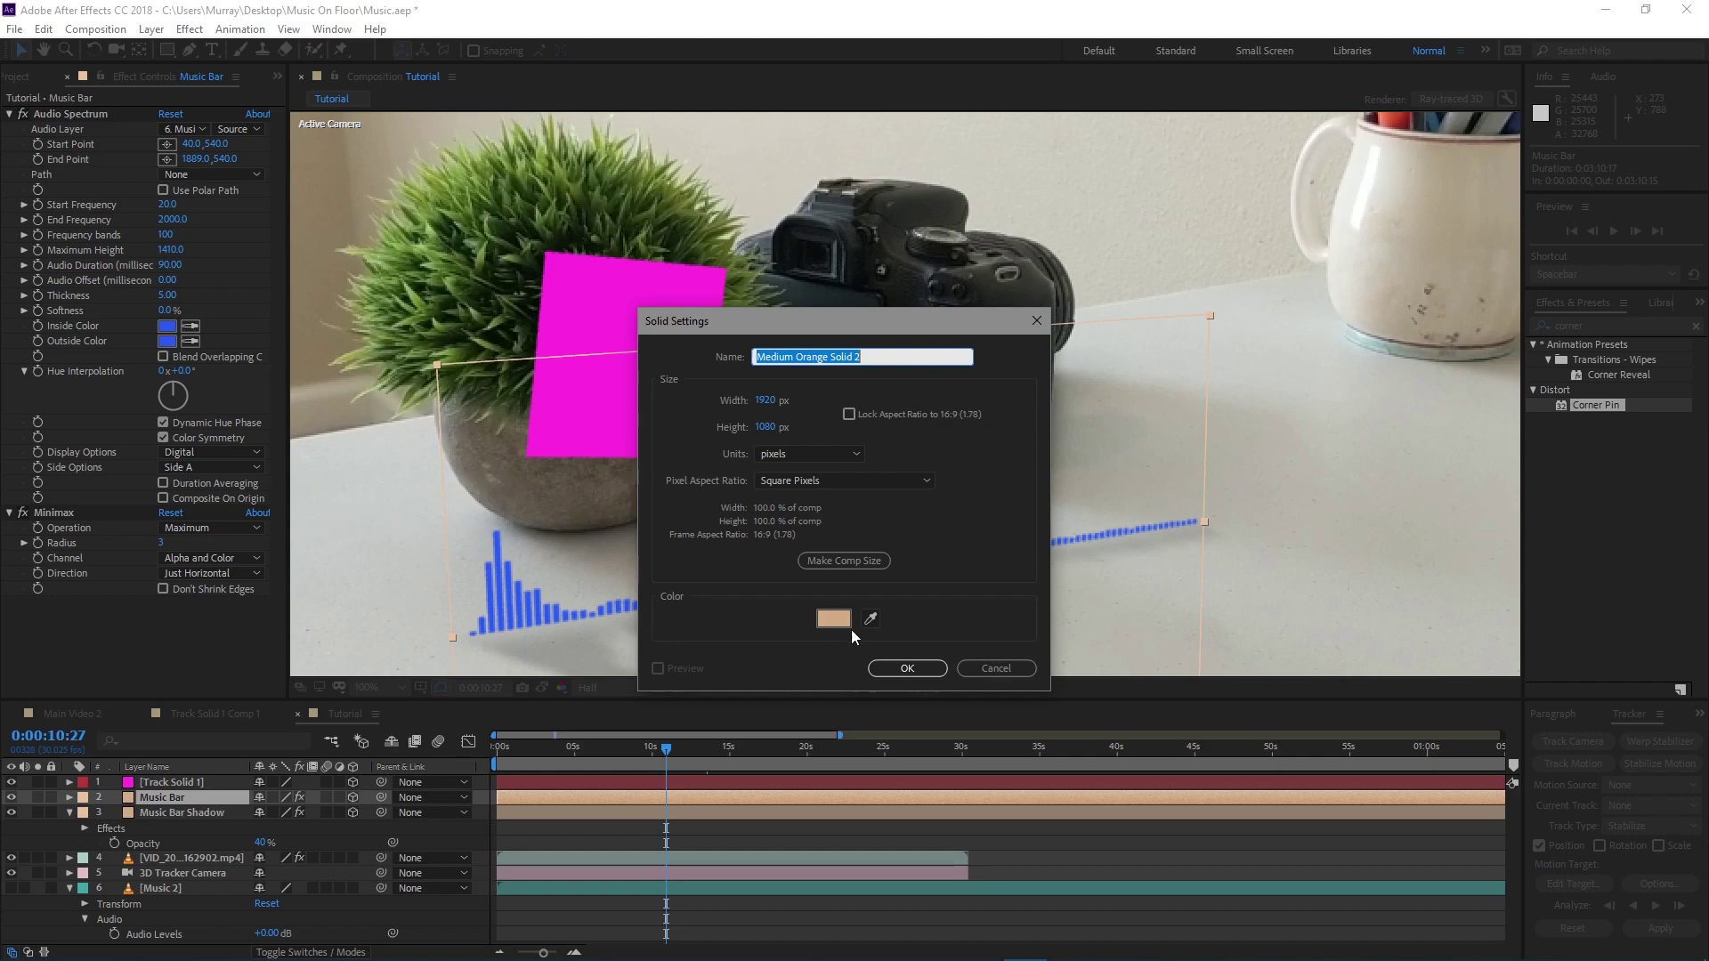
{"action": "left_click", "coordinate": [970, 673]}
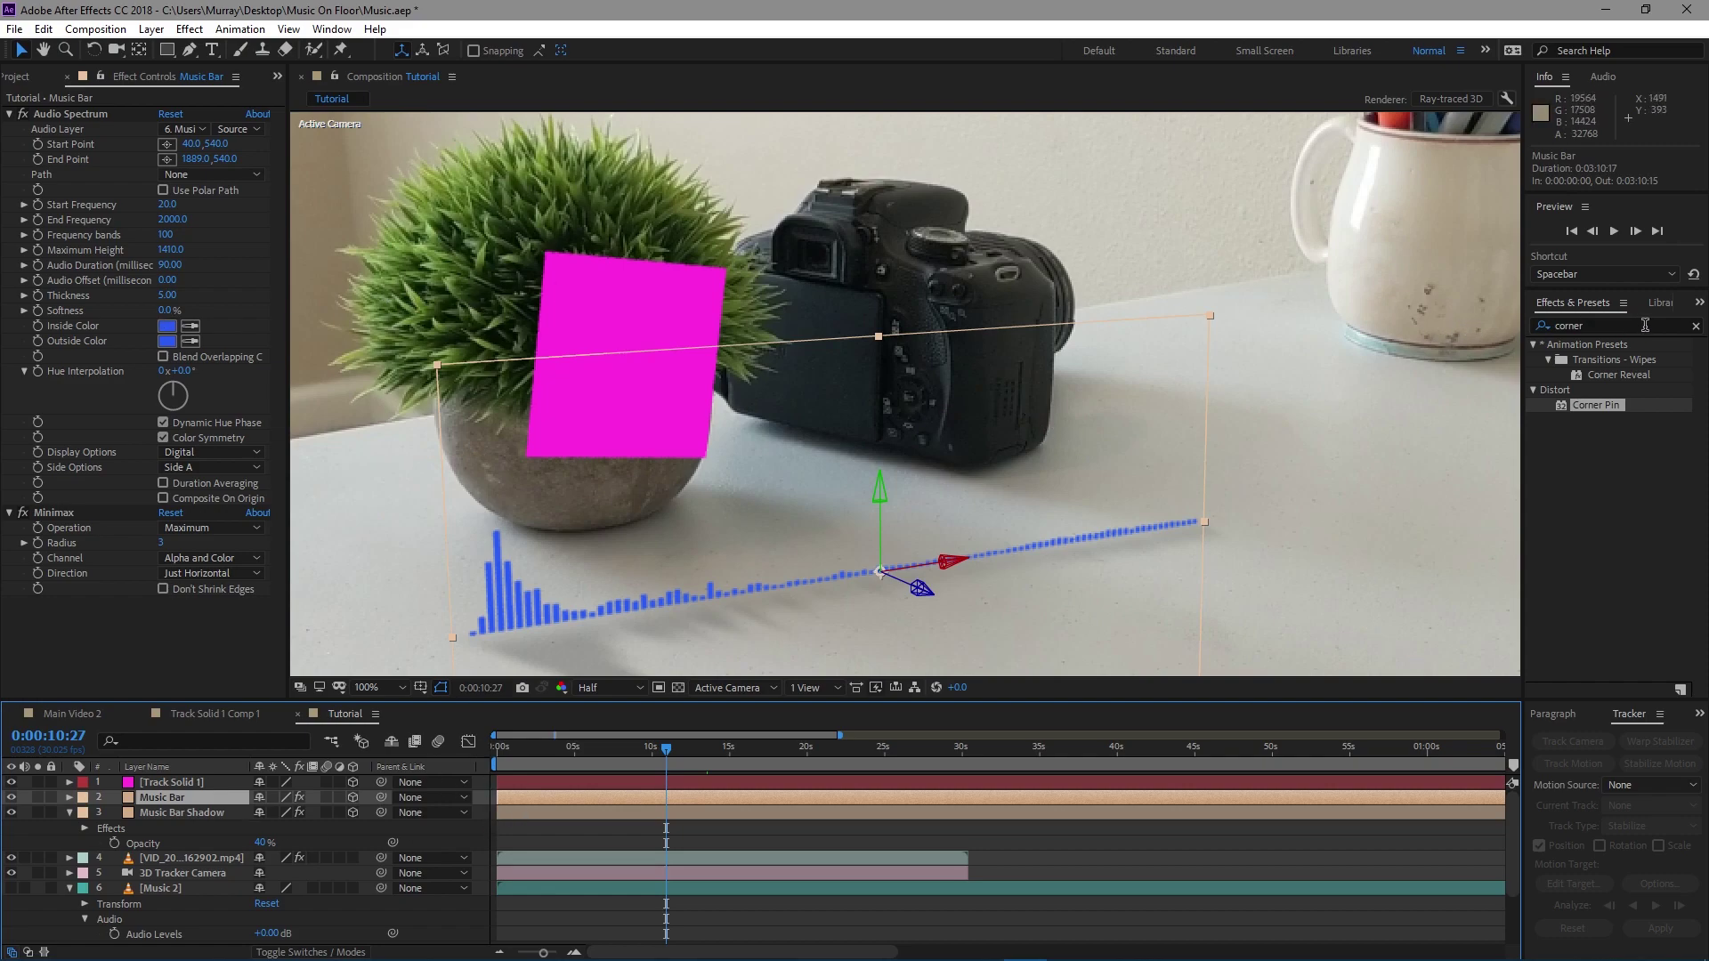
Step: Search effects for 'aud' and select Music Bar's Audio Spectrum effect
{"action": "left_click", "coordinate": [1695, 326]}
{"action": "left_click", "coordinate": [1637, 324]}
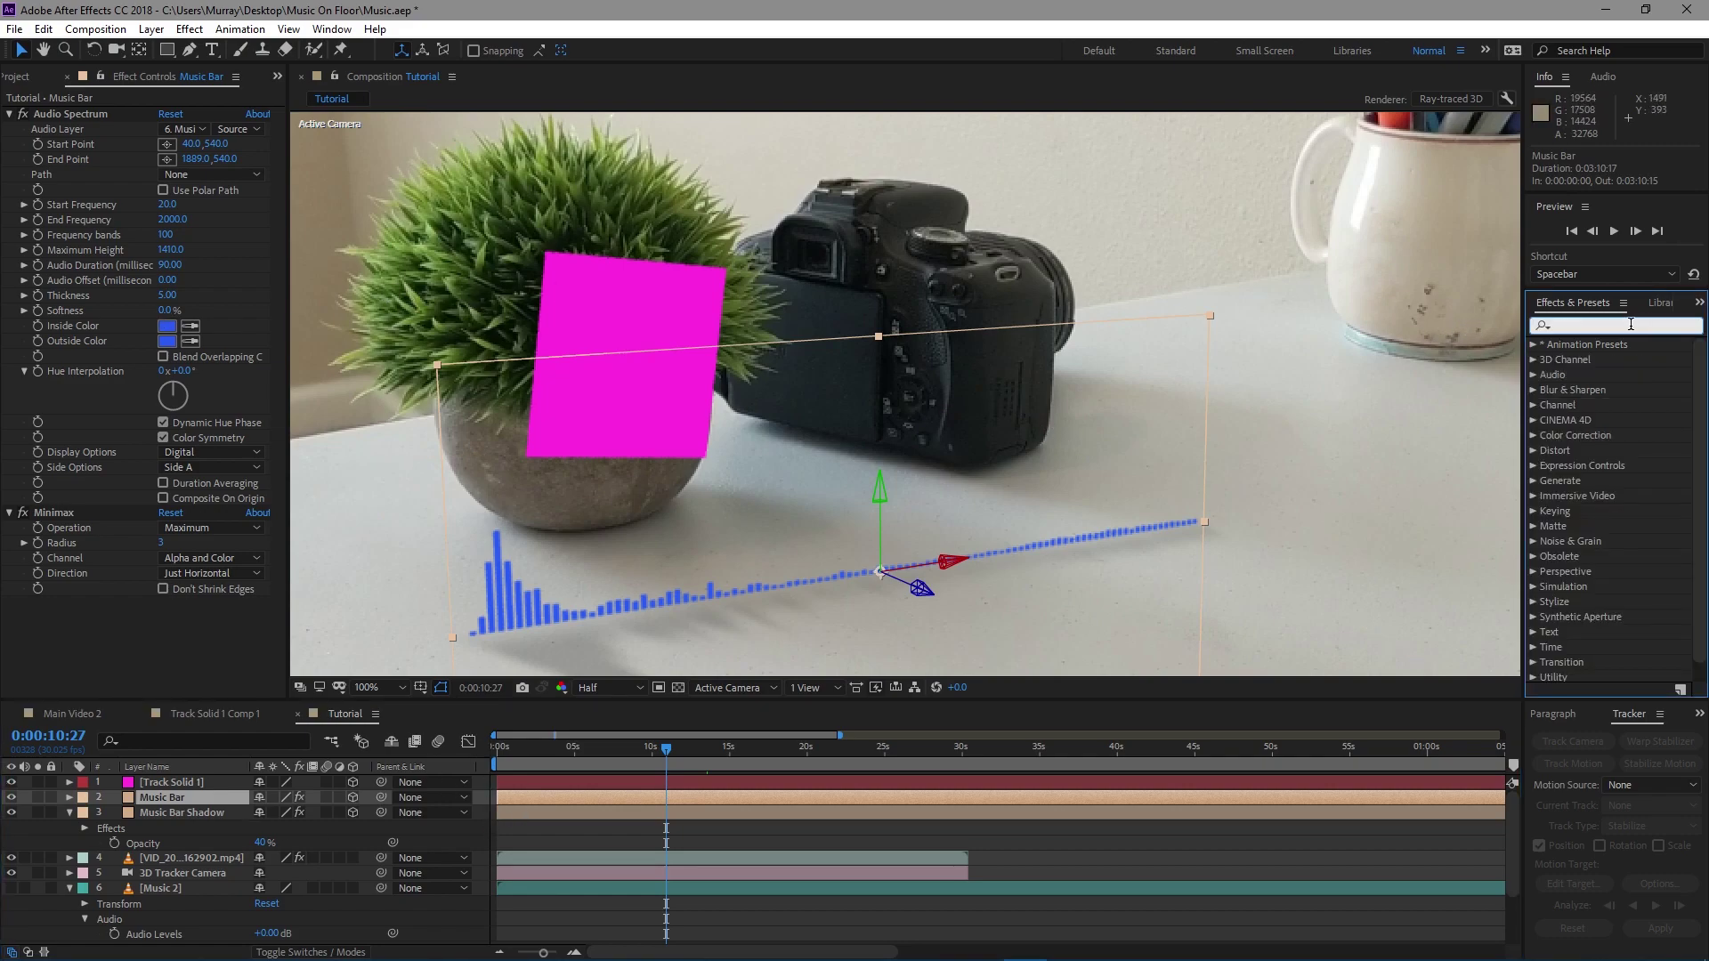
{"action": "type", "text": "aud"}
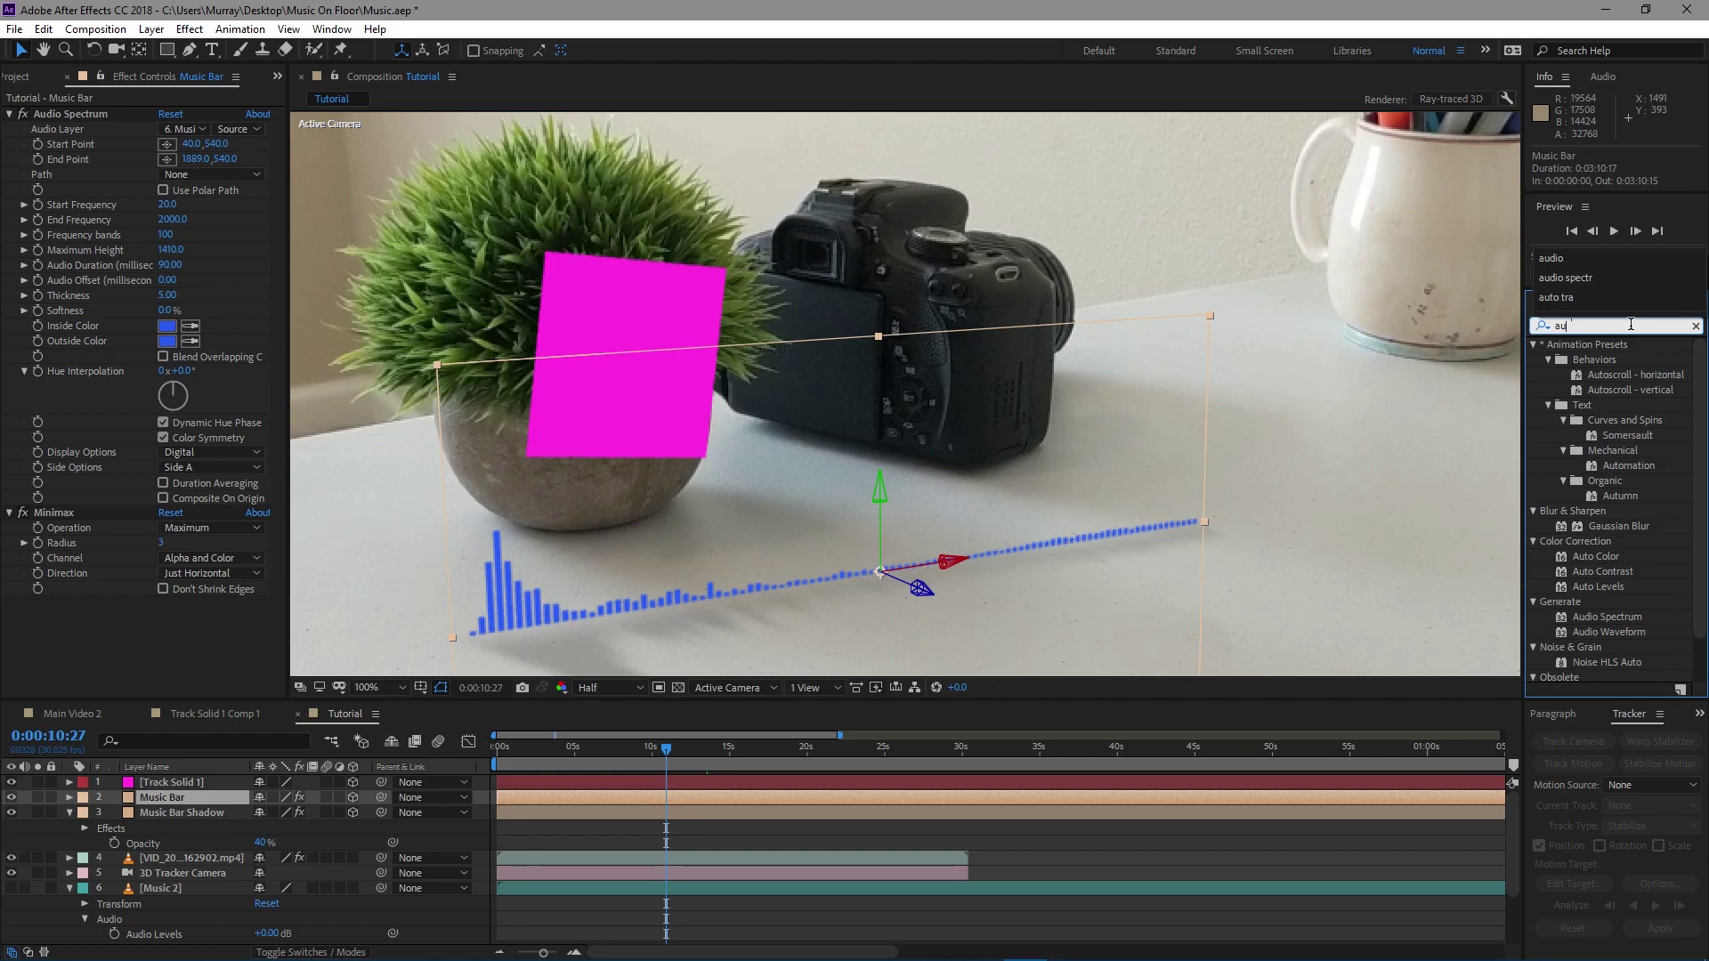
{"action": "left_click", "coordinate": [115, 114]}
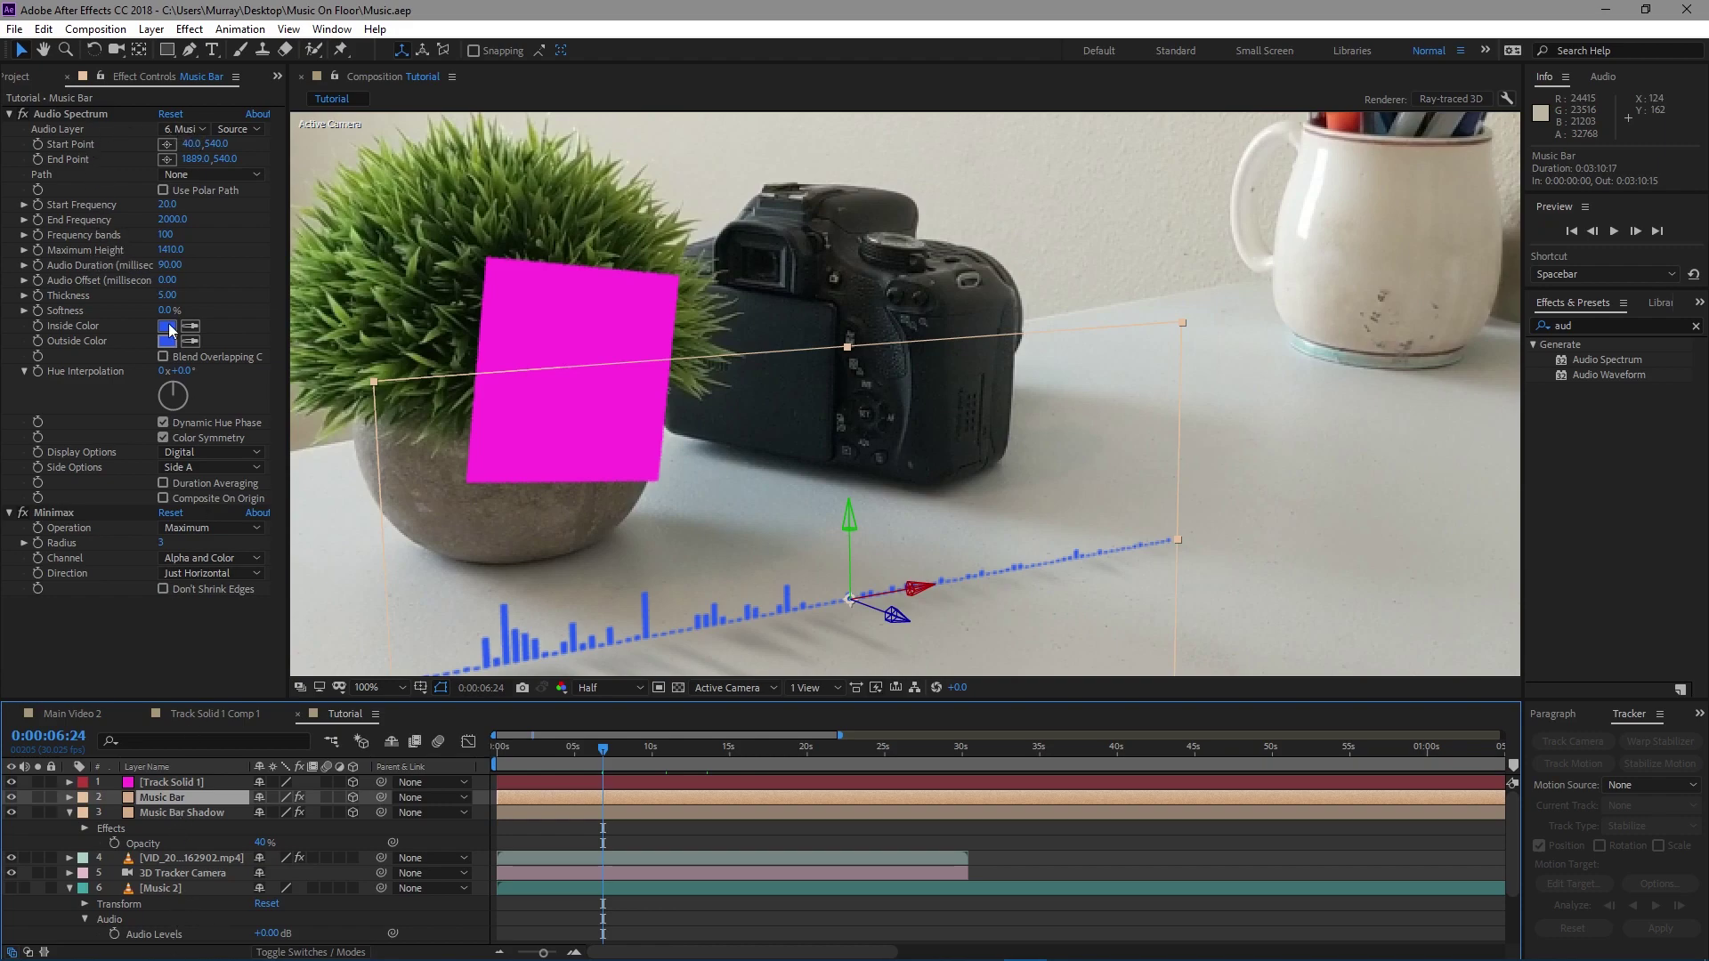
{"action": "left_click", "coordinate": [189, 128]}
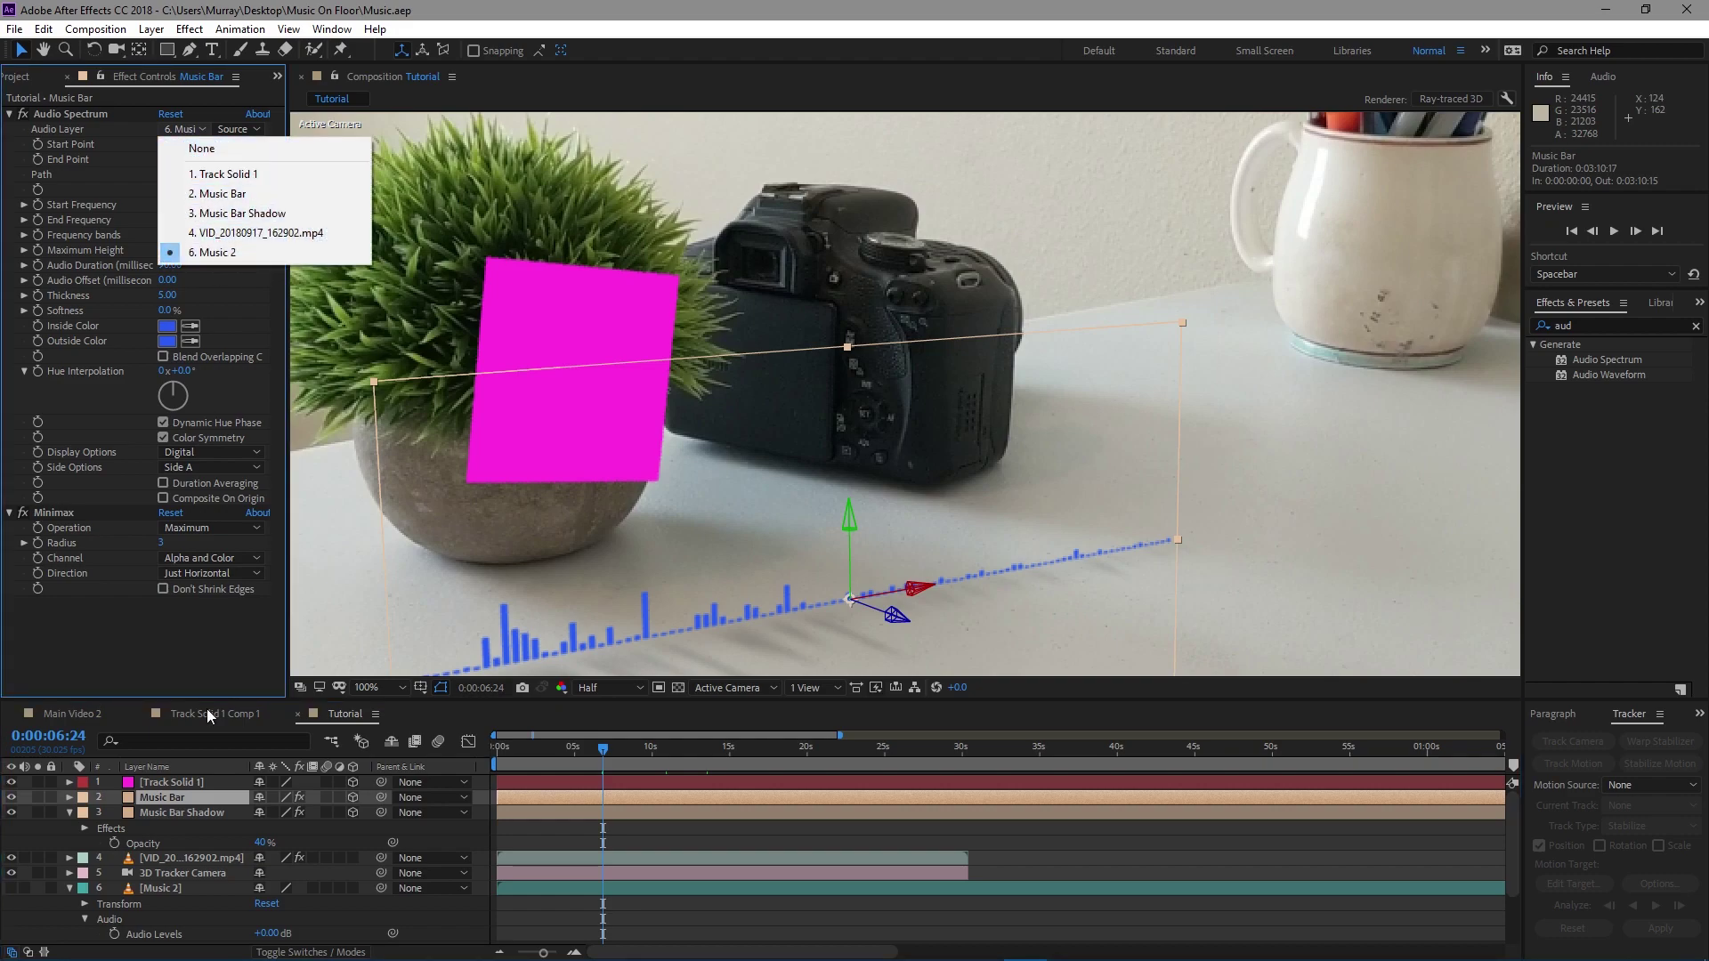
{"action": "left_click", "coordinate": [167, 648]}
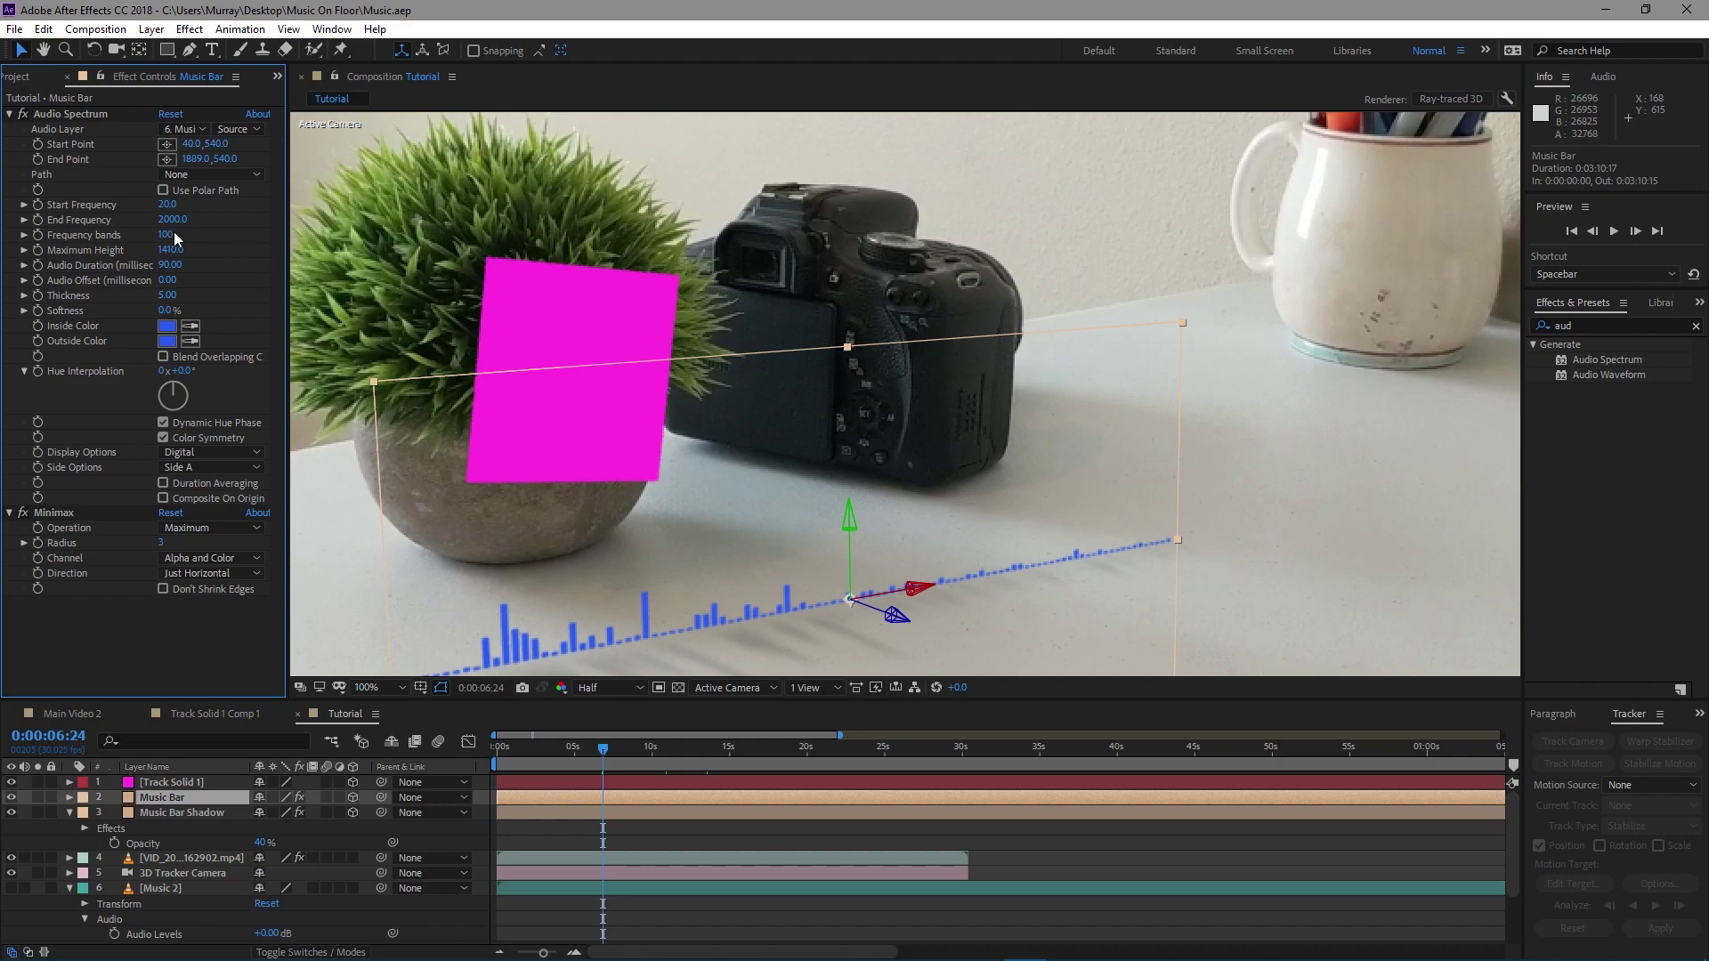
{"action": "left_click_drag", "start_coordinate": [170, 234], "coordinate": [125, 240]}
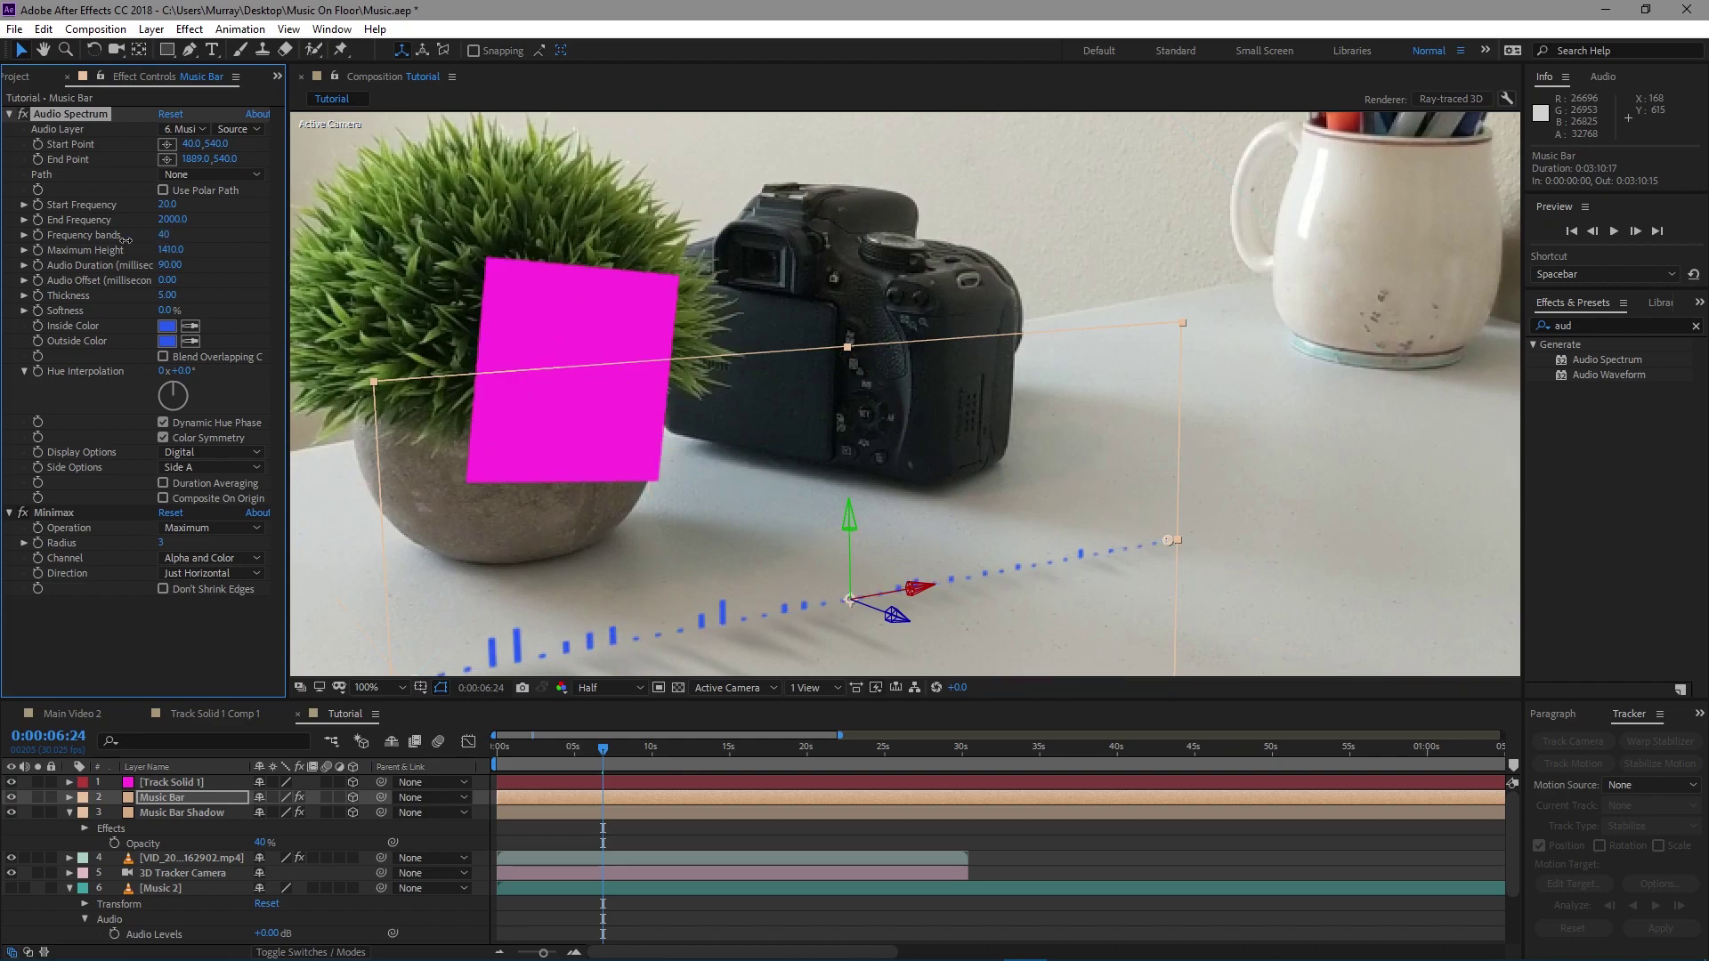
{"action": "key", "text": "ctrl+z"}
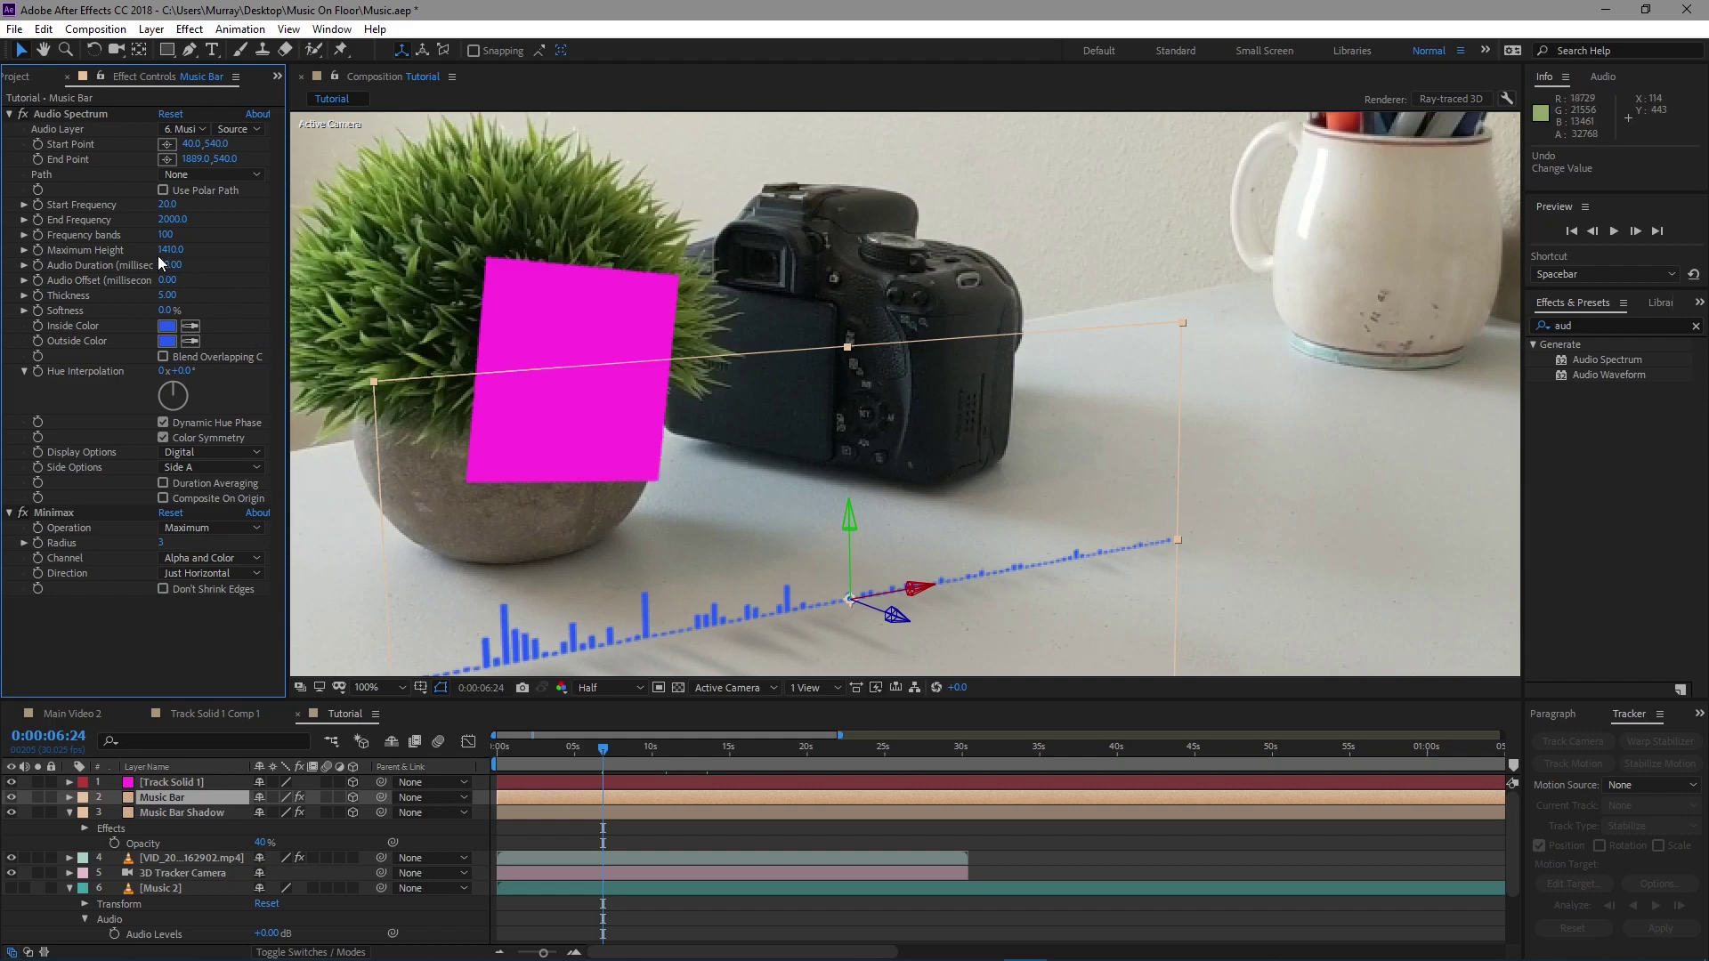
{"action": "left_click_drag", "start_coordinate": [171, 250], "coordinate": [222, 255]}
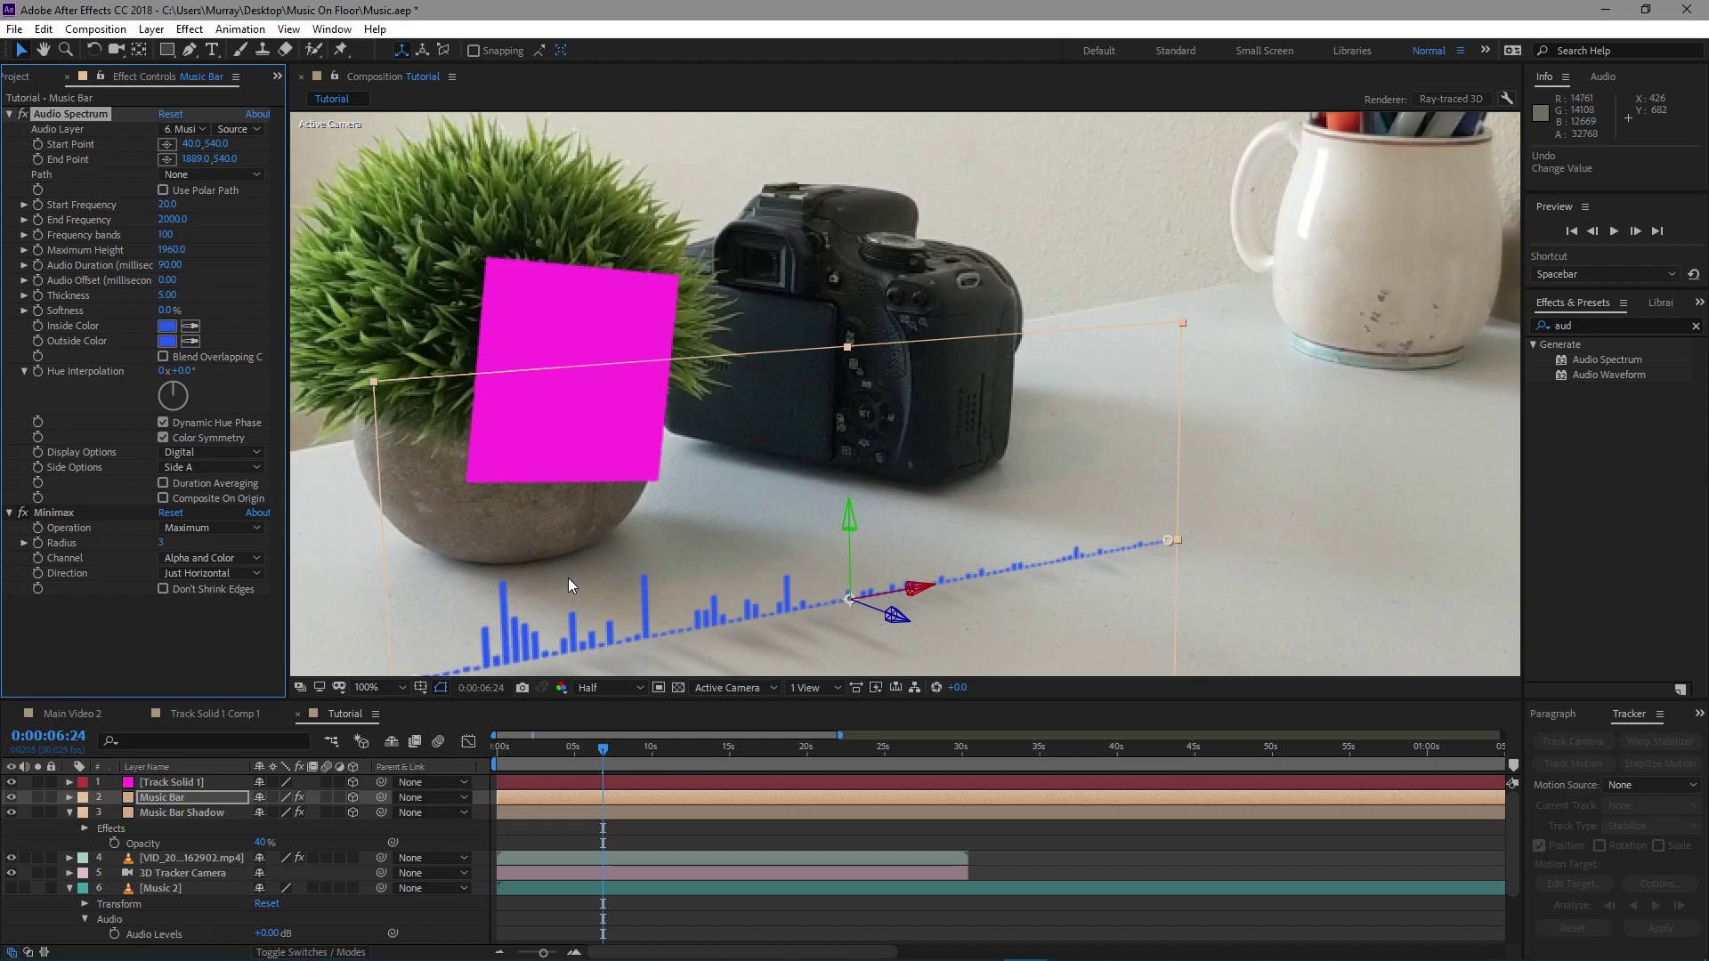
{"action": "key", "text": "ctrl+z"}
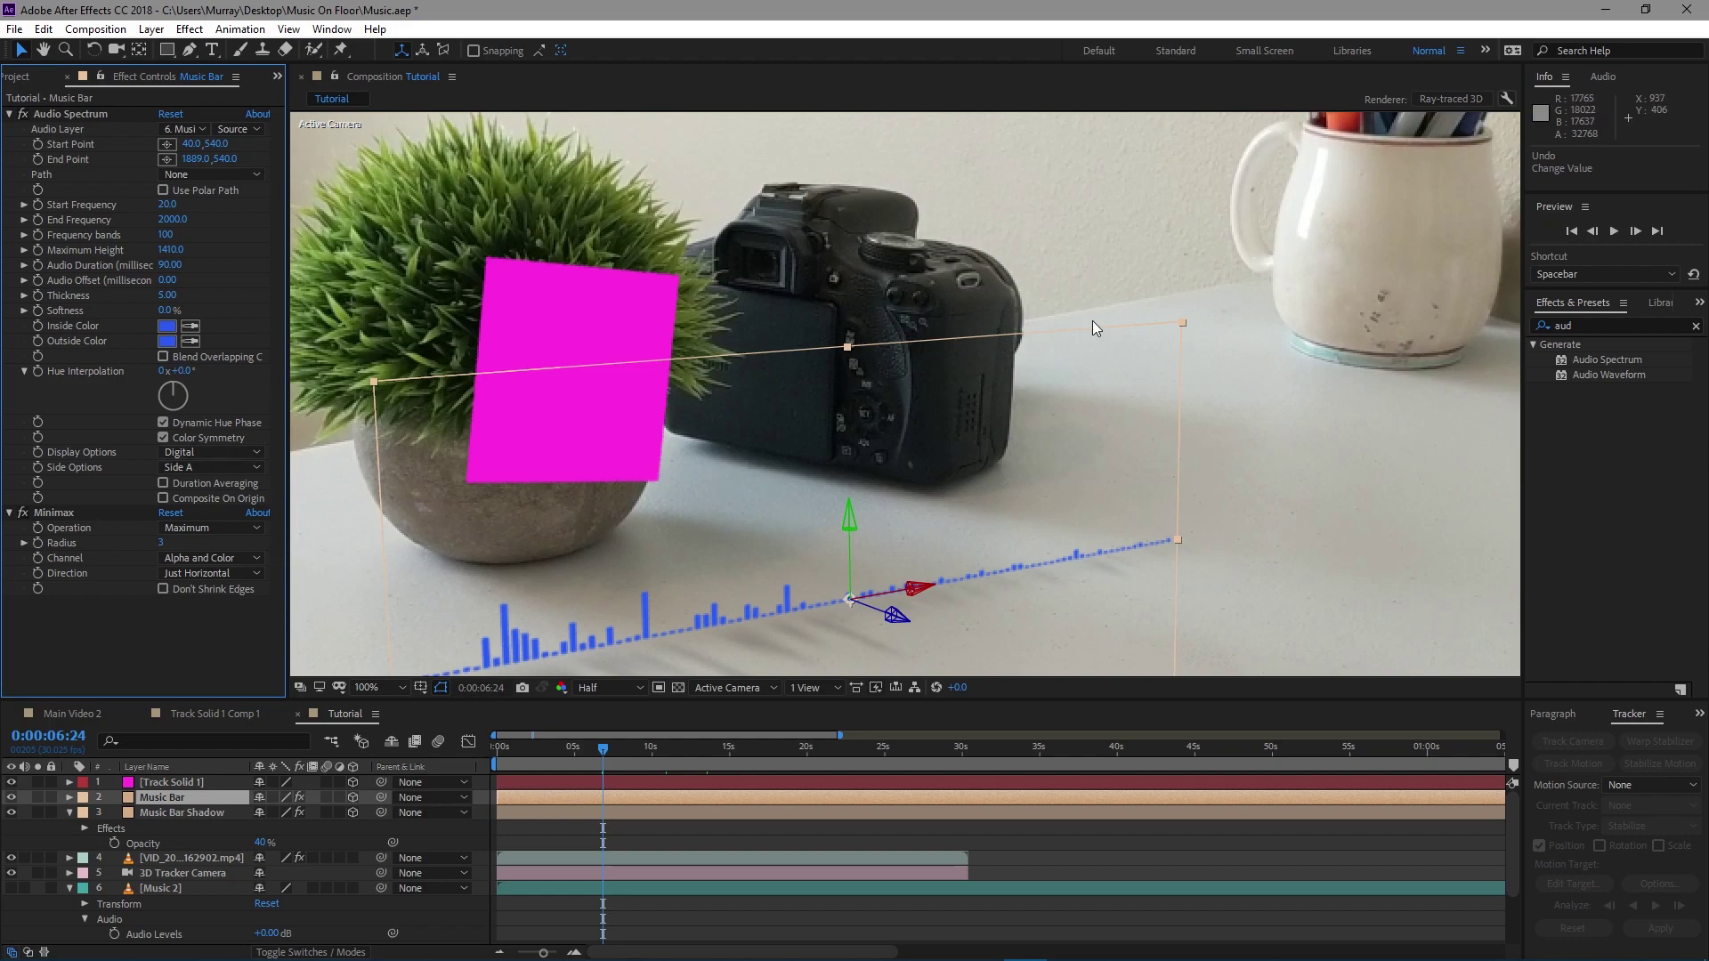
Step: Keep Minimax's Direction at Just Horizontal, toggling it off and on to compare bar thickness
{"action": "left_click", "coordinate": [1694, 327]}
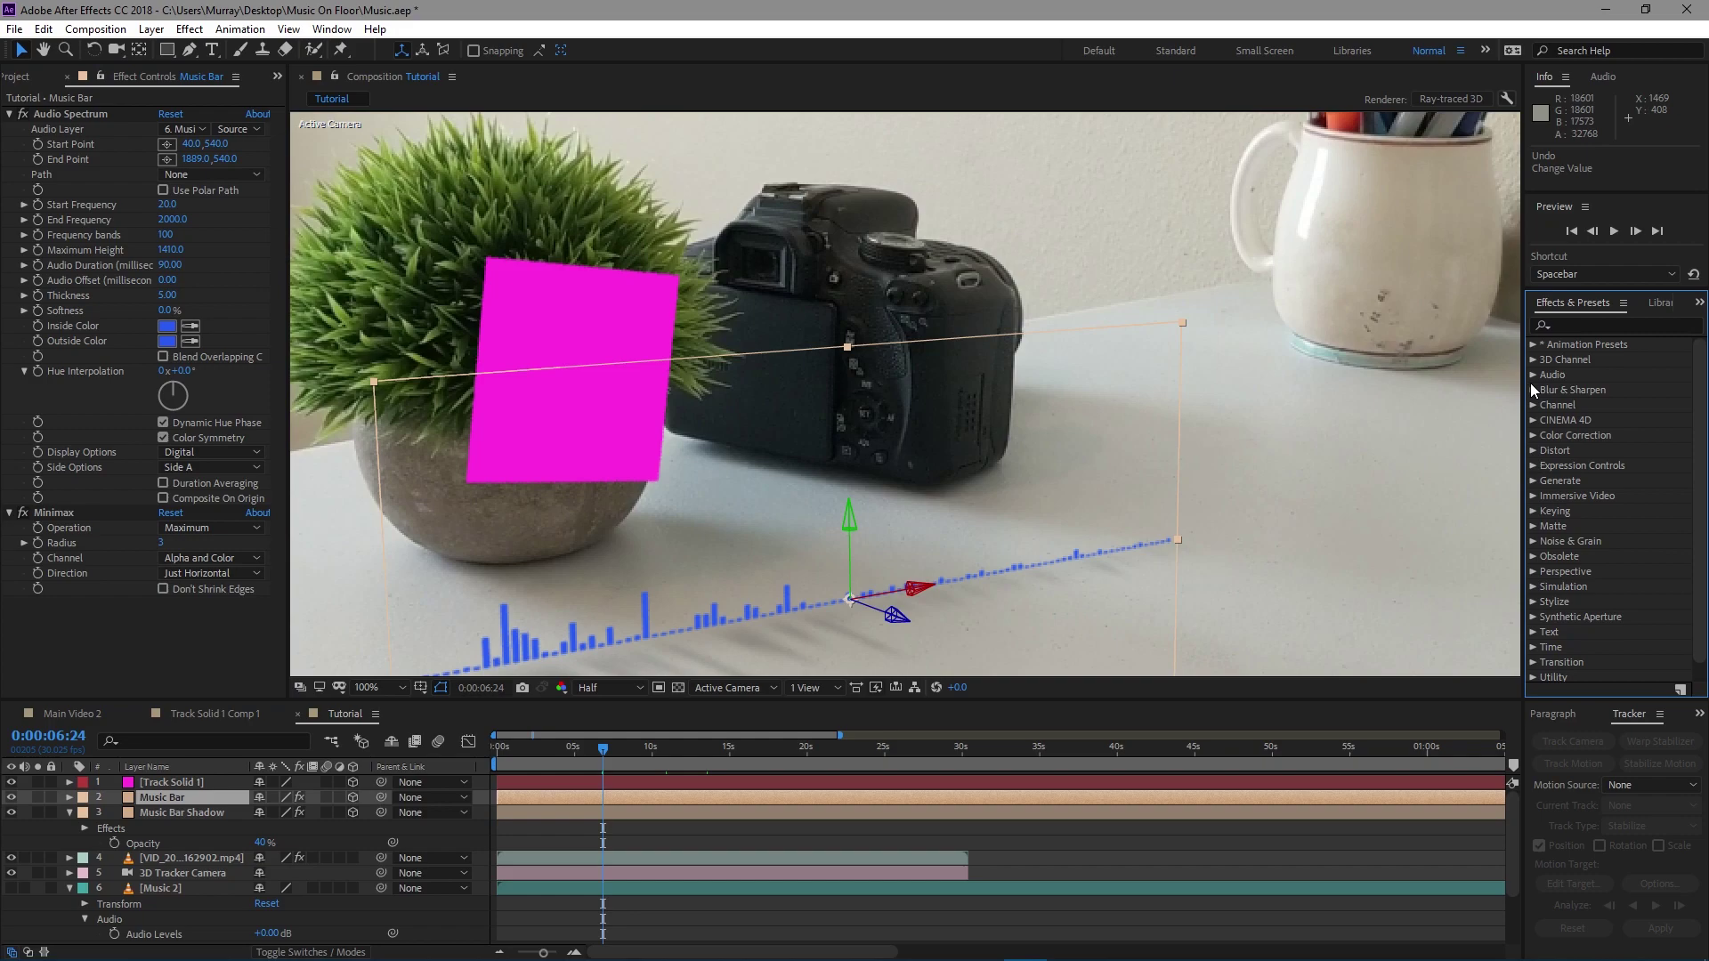
{"action": "left_click", "coordinate": [111, 515]}
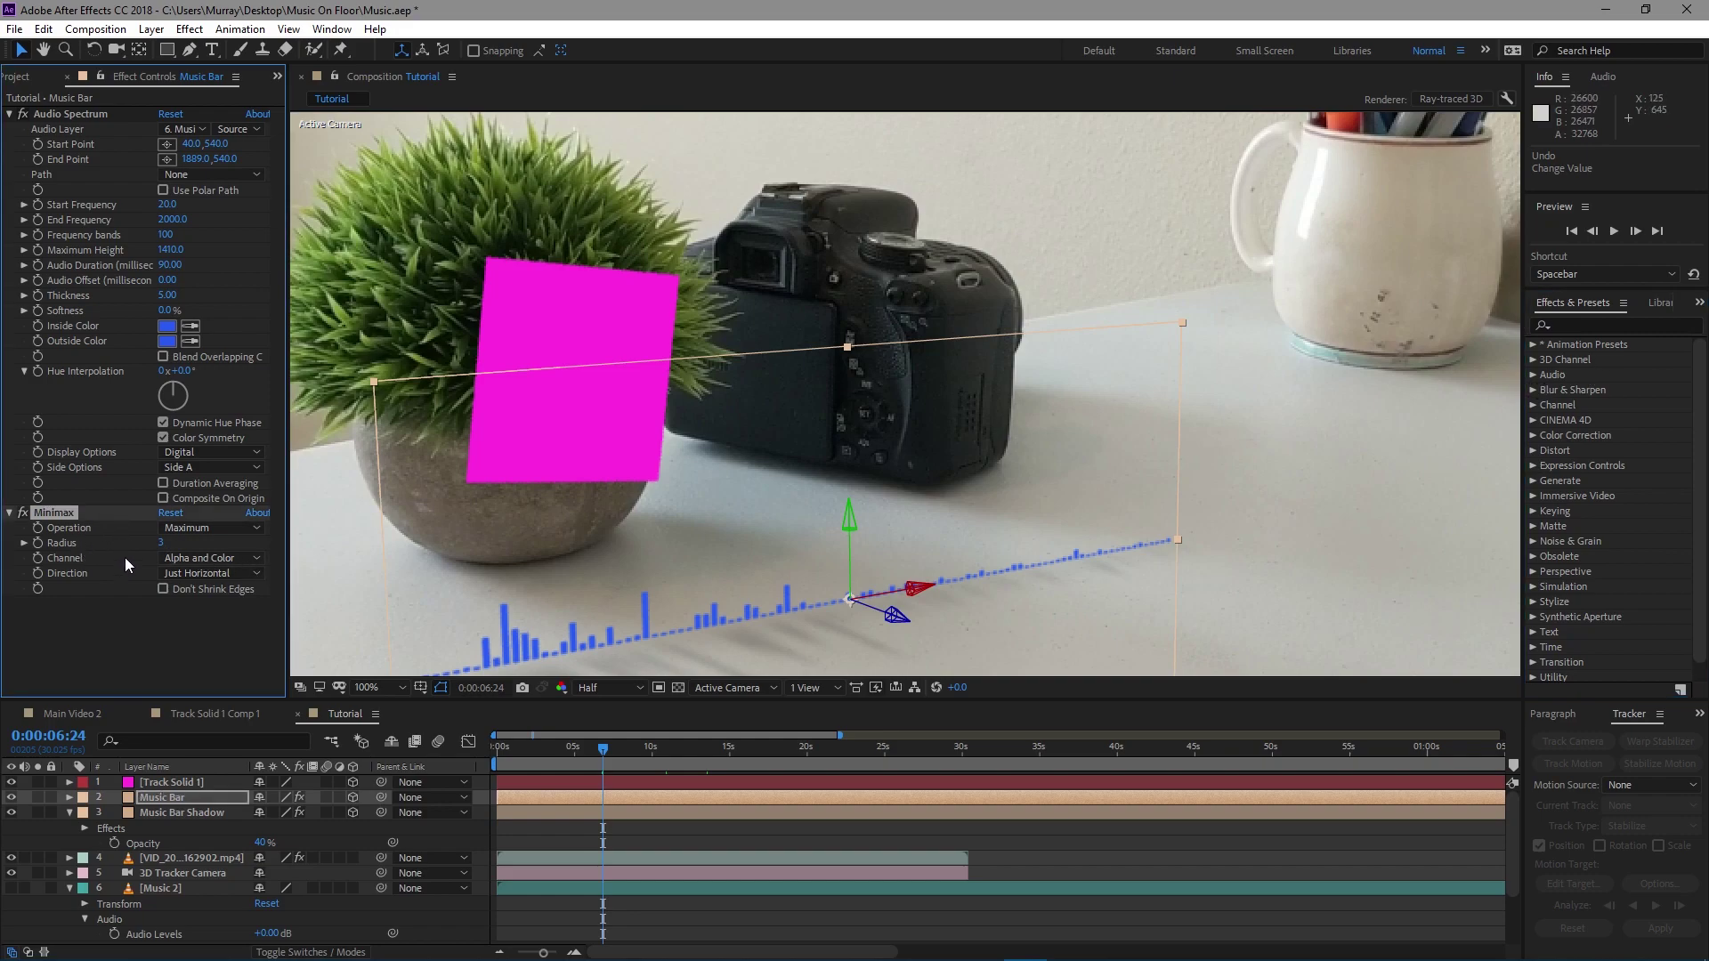
{"action": "left_click", "coordinate": [214, 573]}
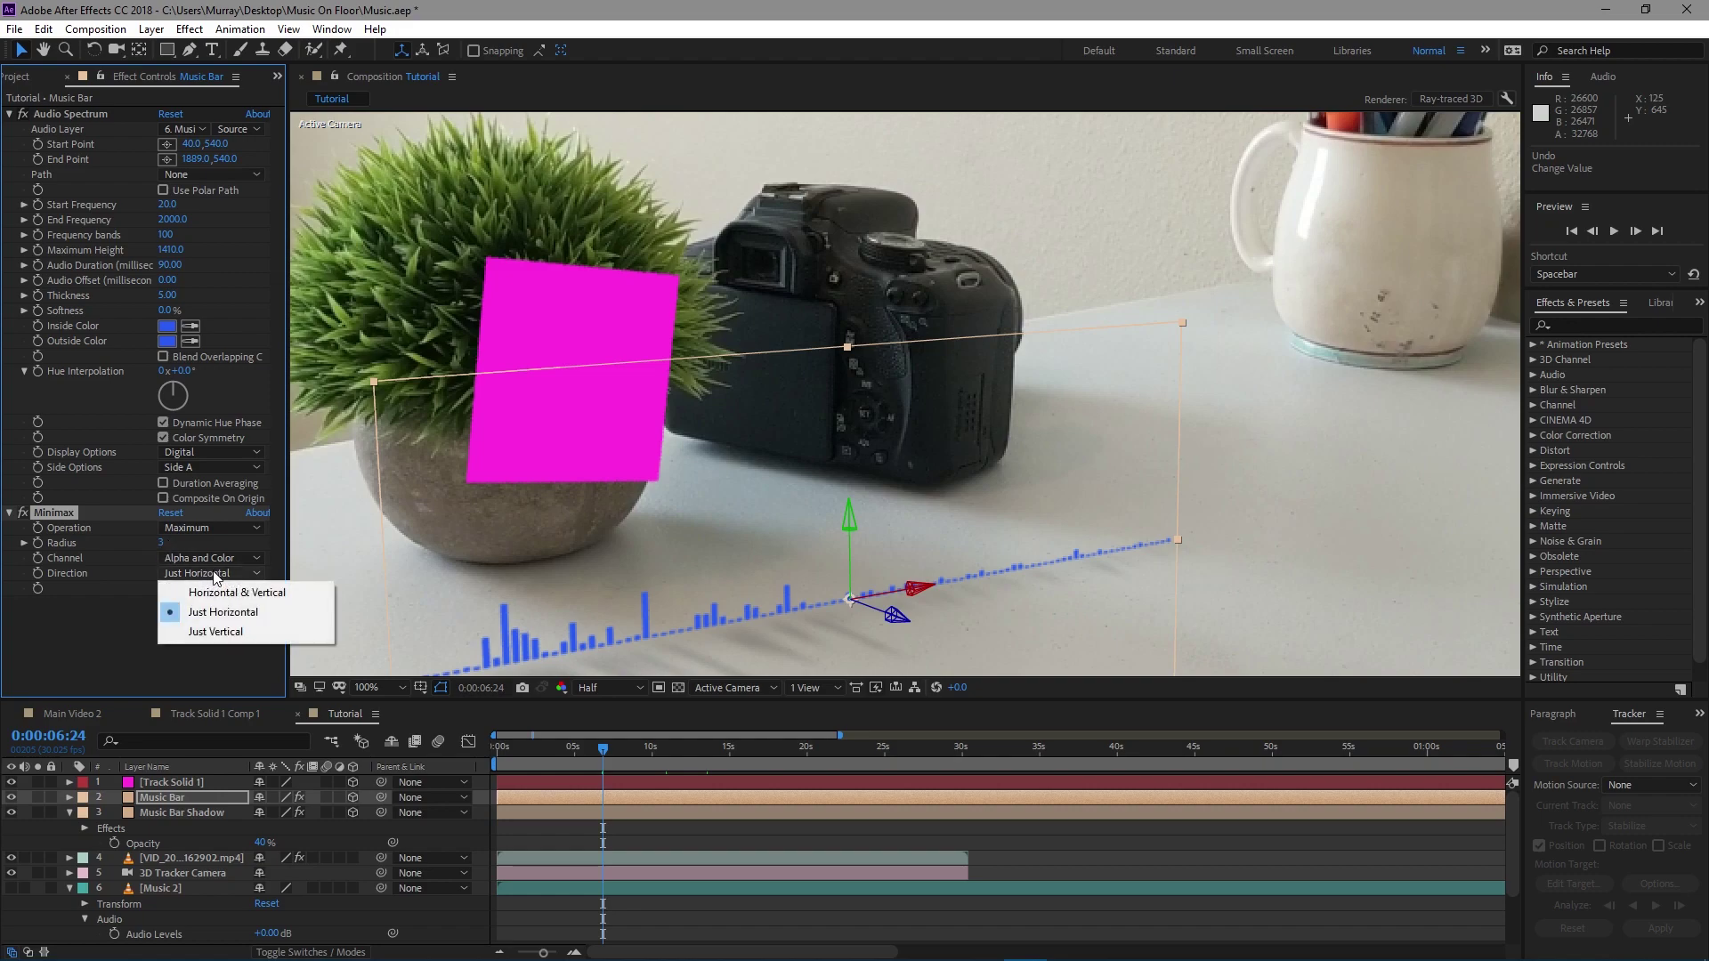
{"action": "left_click", "coordinate": [222, 612]}
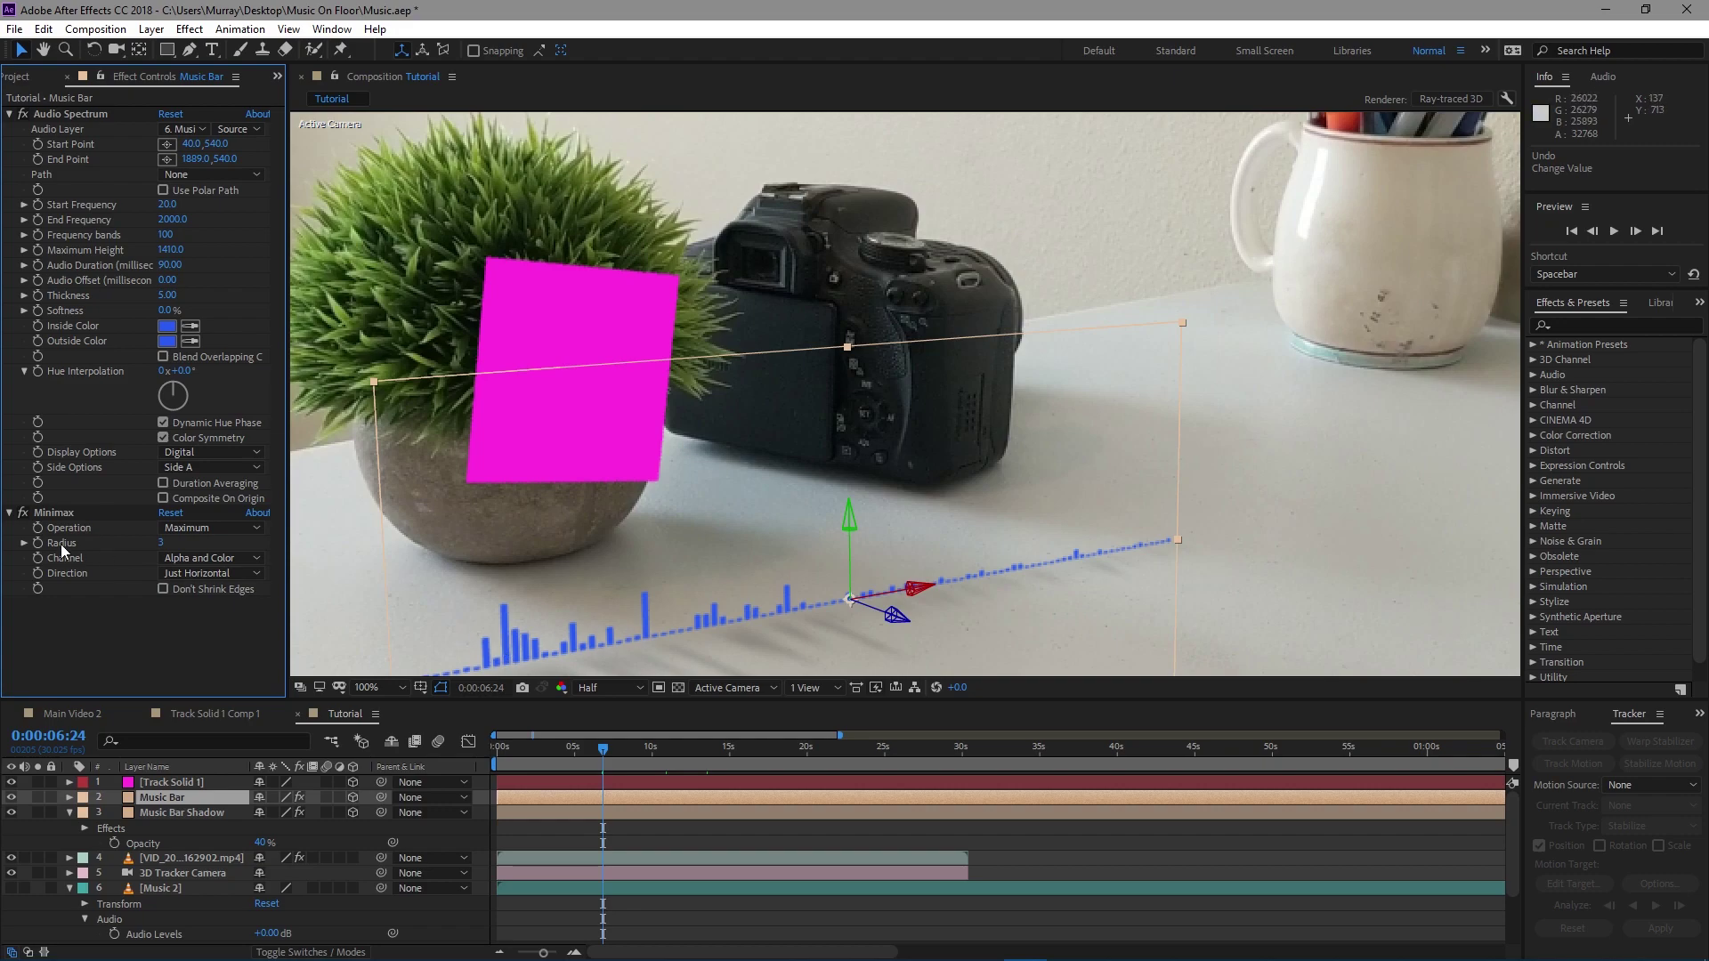
{"action": "left_click", "coordinate": [23, 513]}
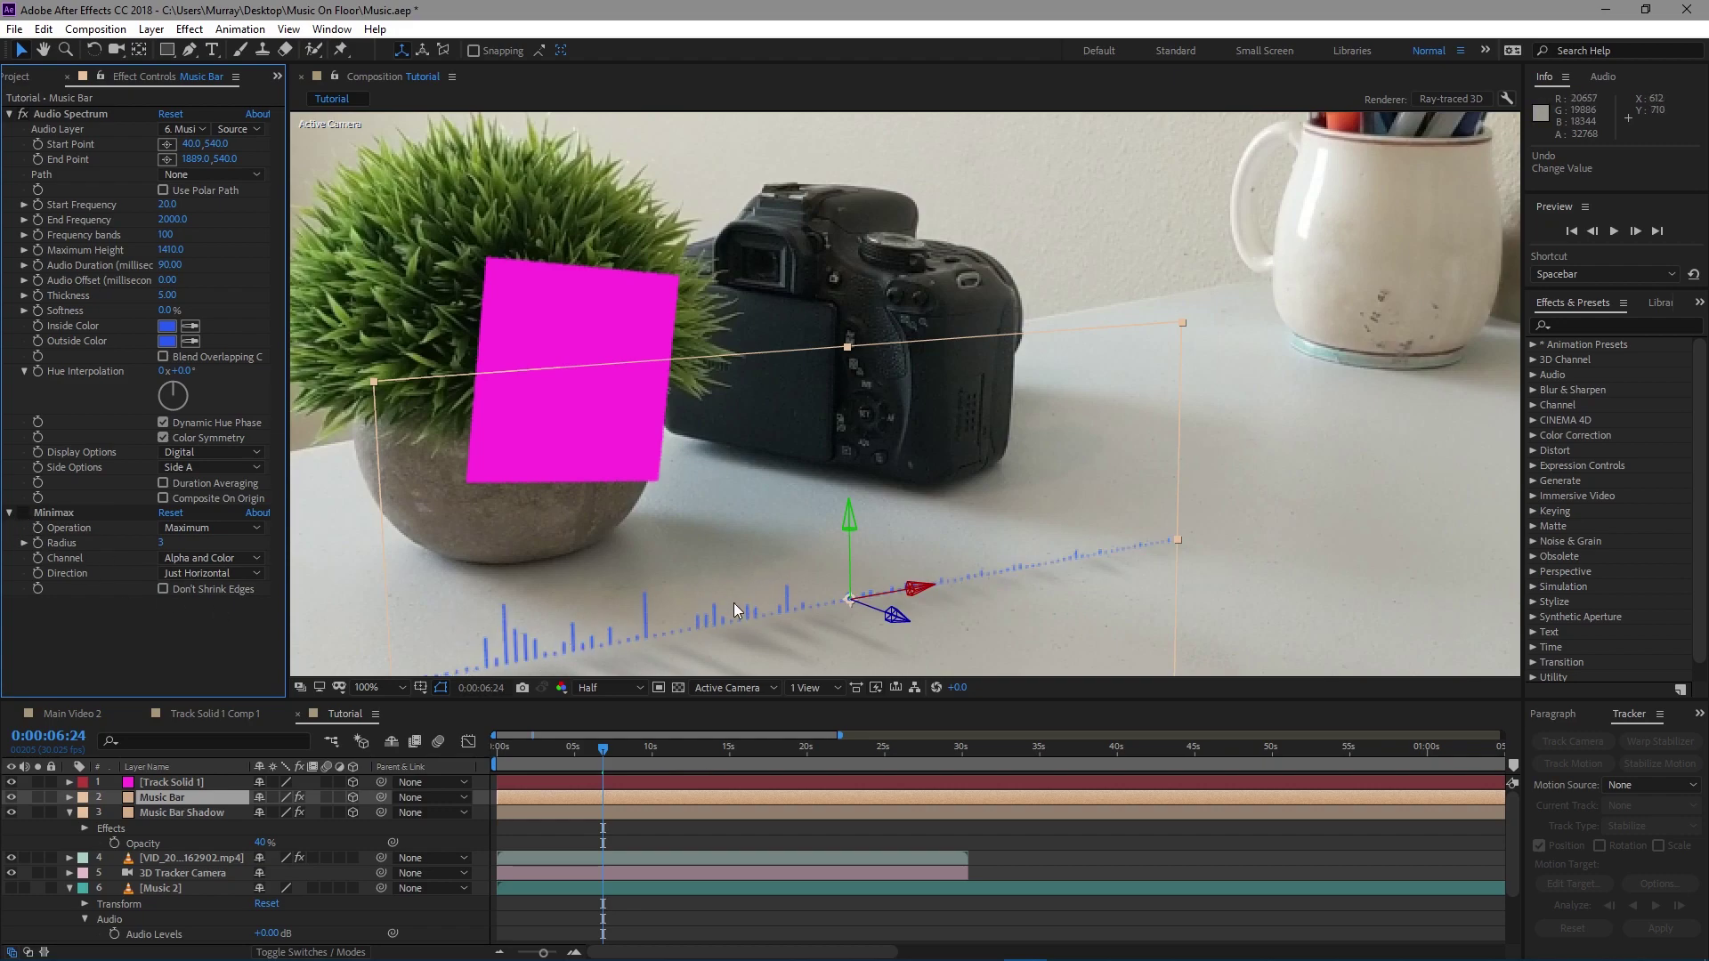
{"action": "left_click", "coordinate": [22, 513]}
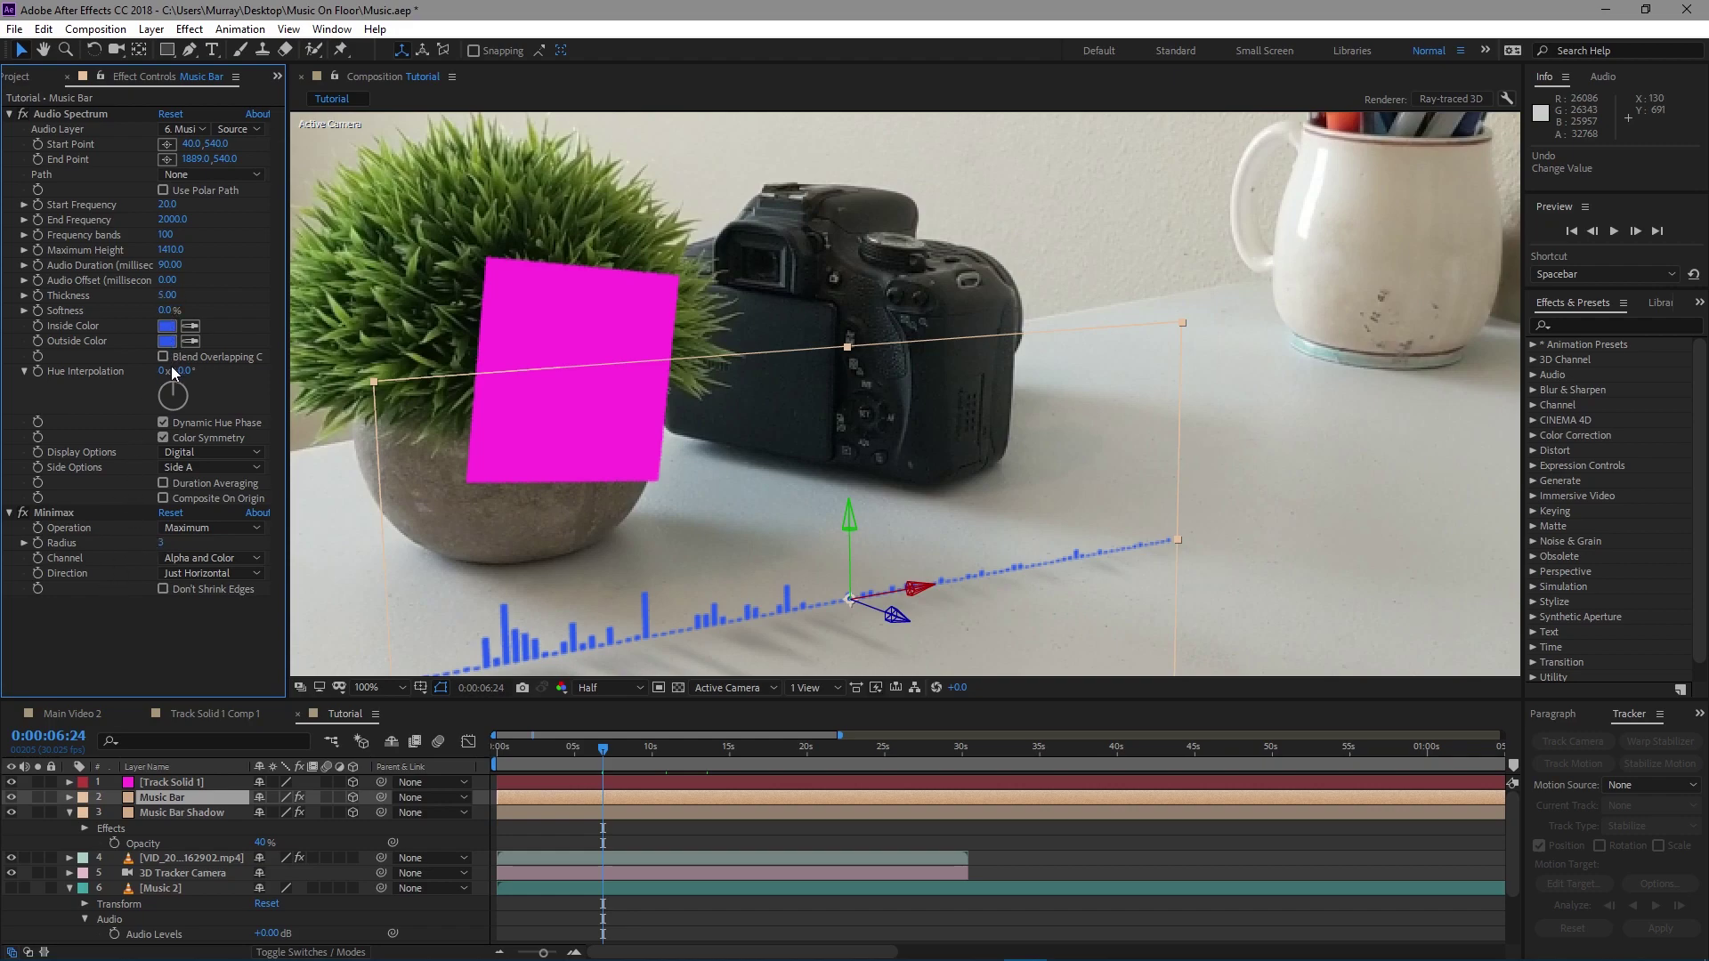
{"action": "left_click", "coordinate": [184, 467]}
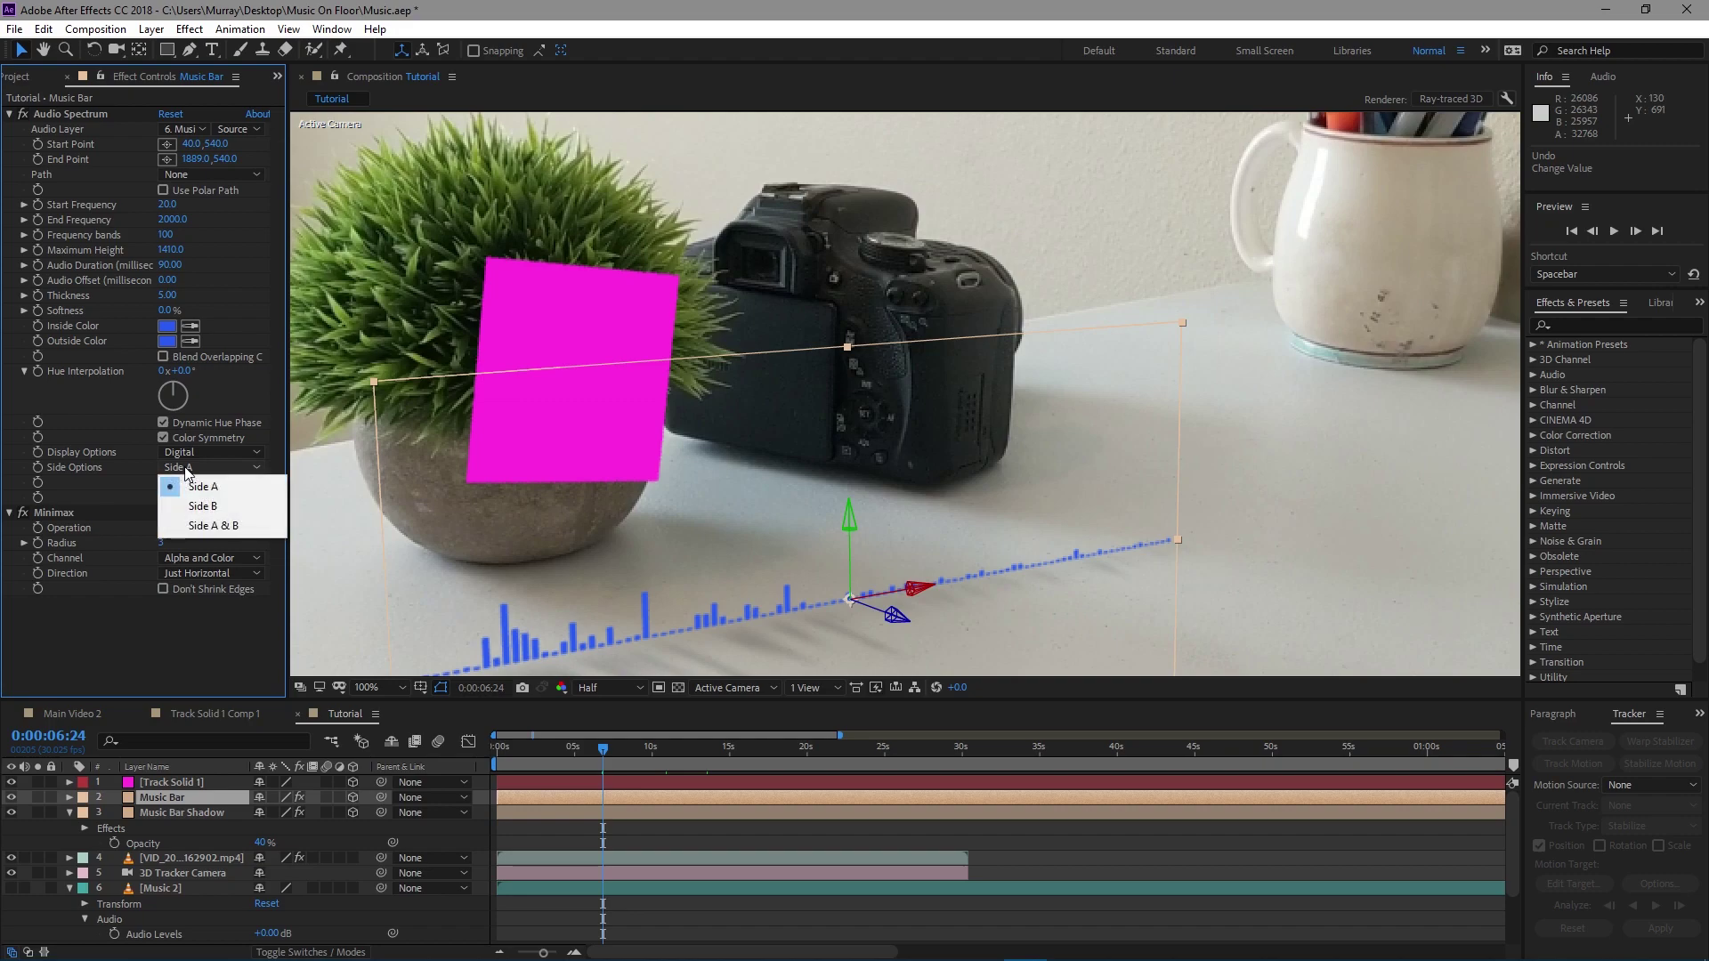
{"action": "left_click", "coordinate": [201, 511]}
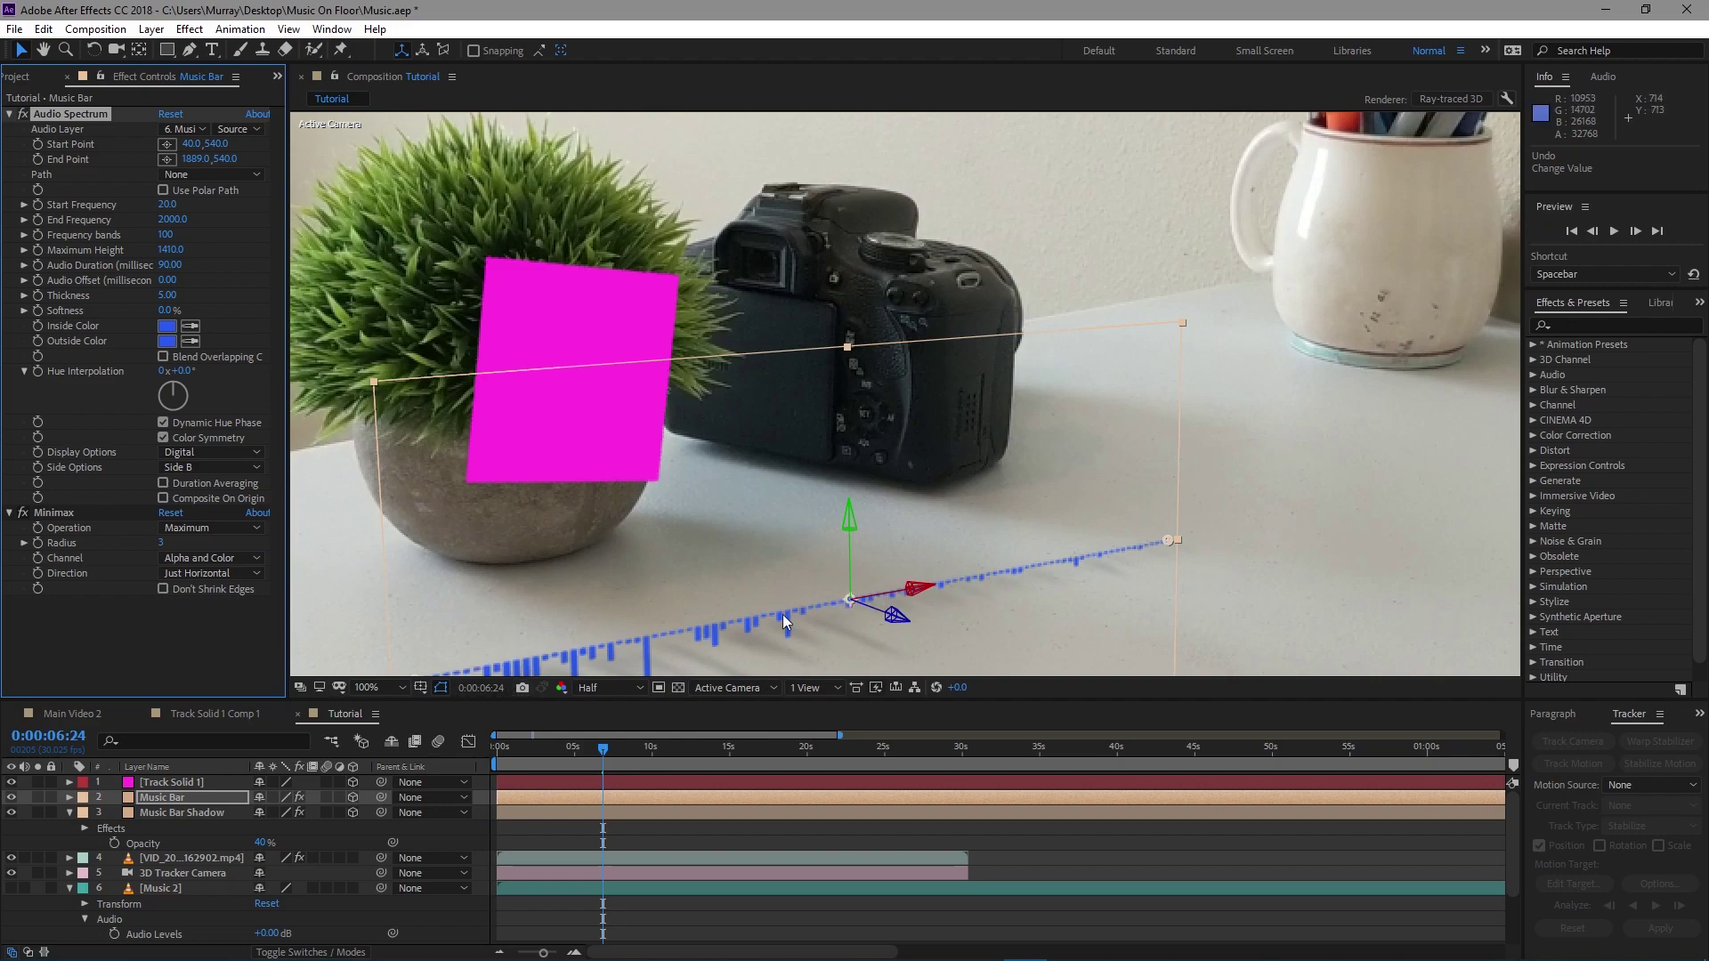
{"action": "left_click", "coordinate": [207, 464]}
{"action": "left_click", "coordinate": [212, 525]}
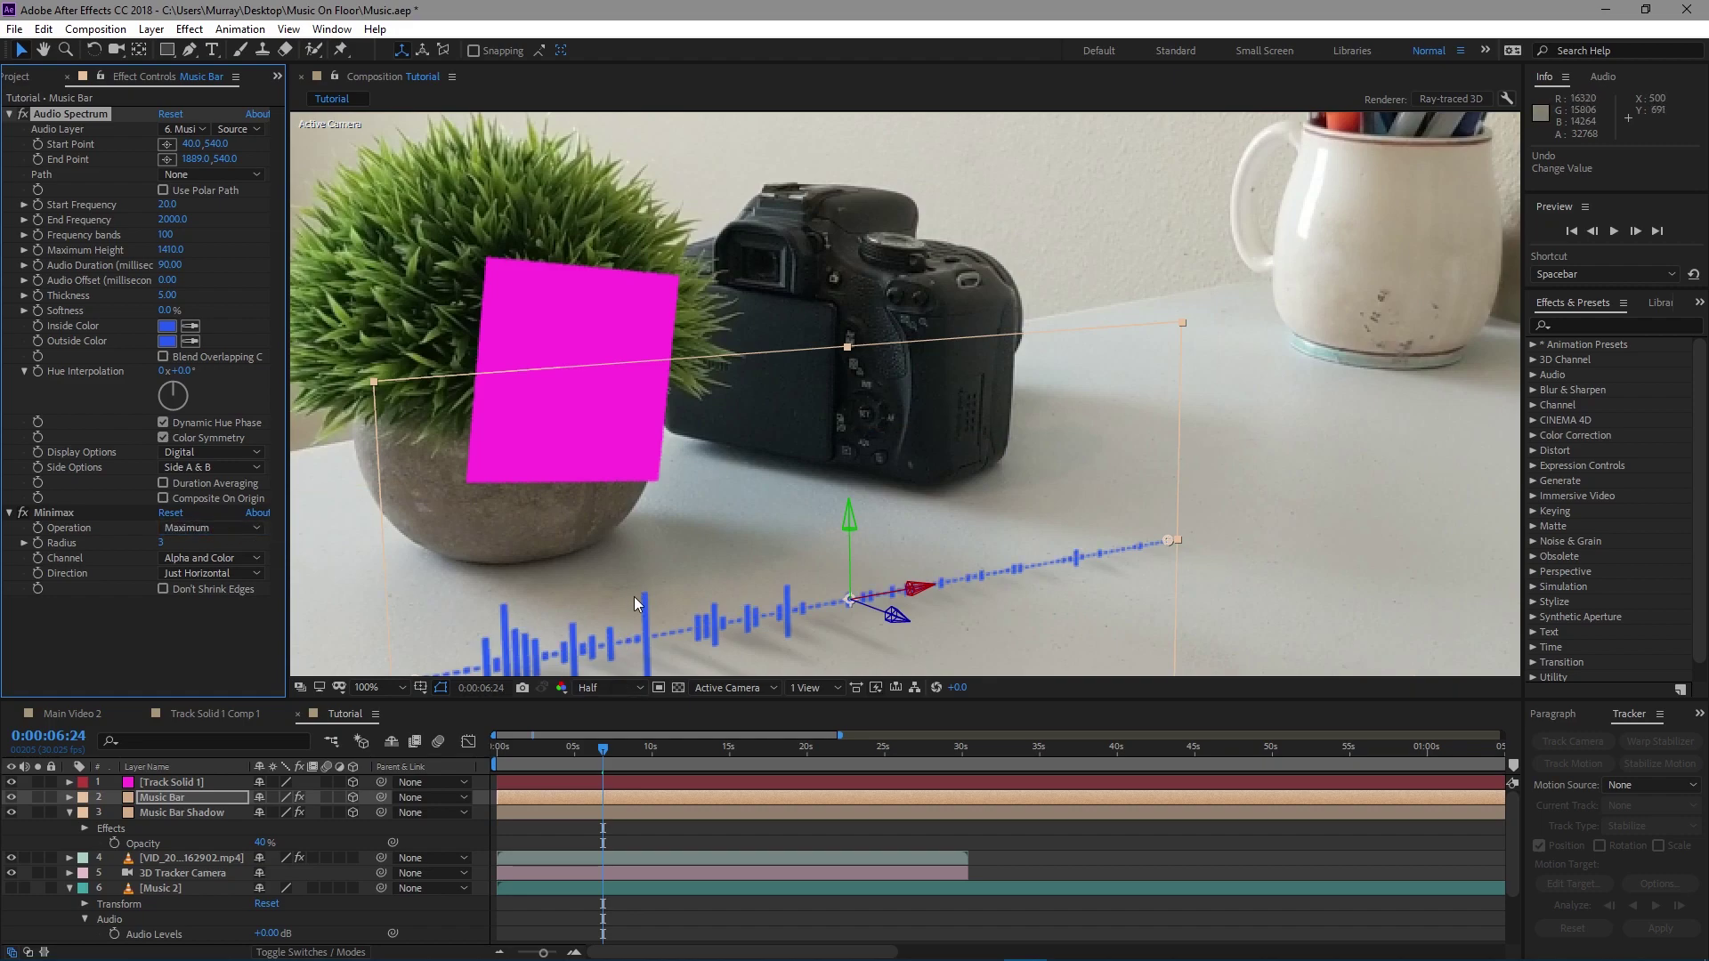
{"action": "left_click", "coordinate": [205, 469]}
{"action": "left_click", "coordinate": [203, 487]}
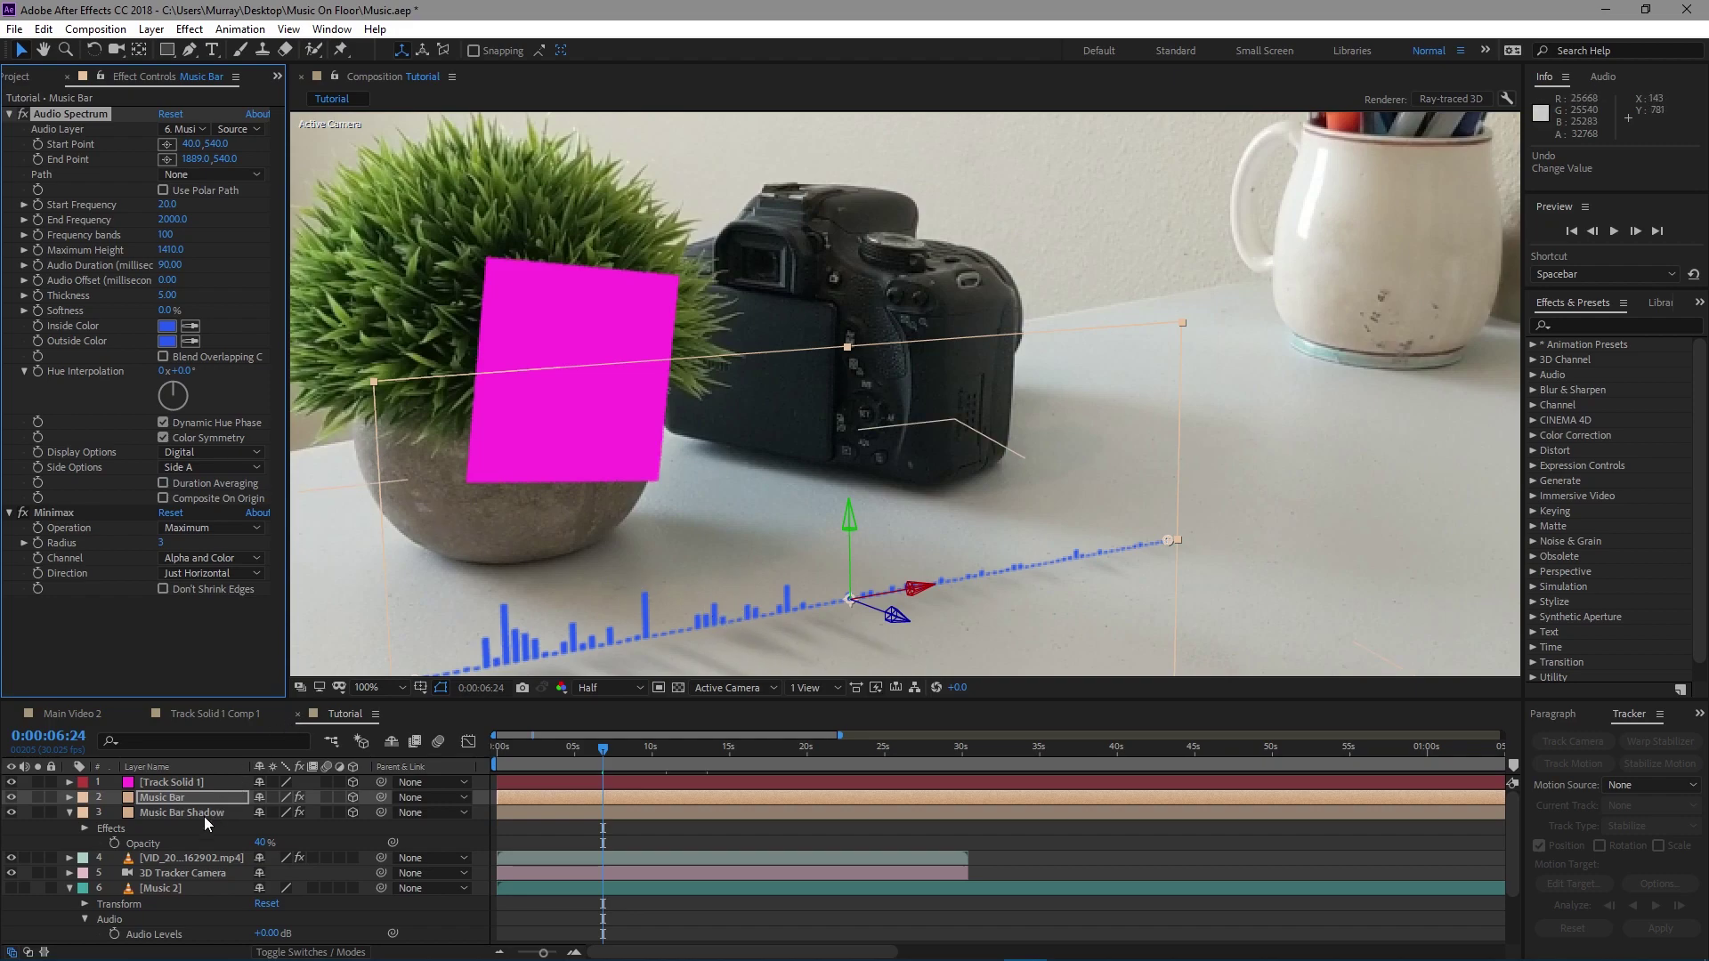
Step: Try Music Bar Shadow's Audio Spectrum on Side A, then return it to Side B
{"action": "left_click", "coordinate": [178, 797]}
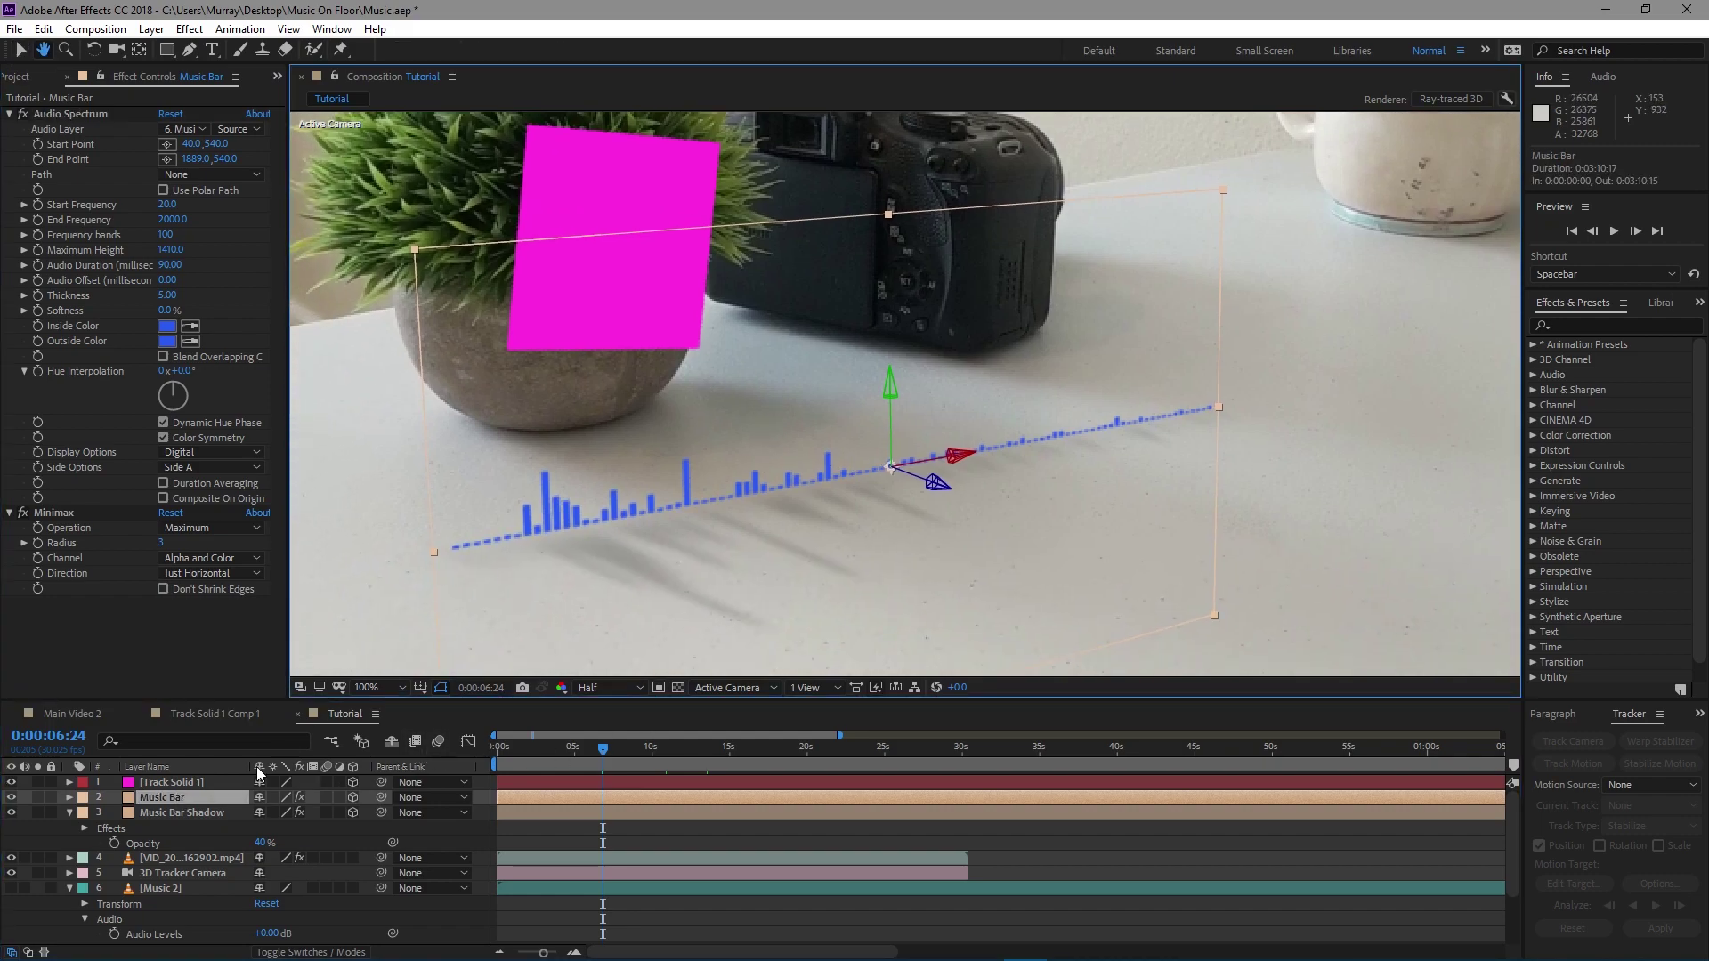
{"action": "left_click", "coordinate": [162, 813]}
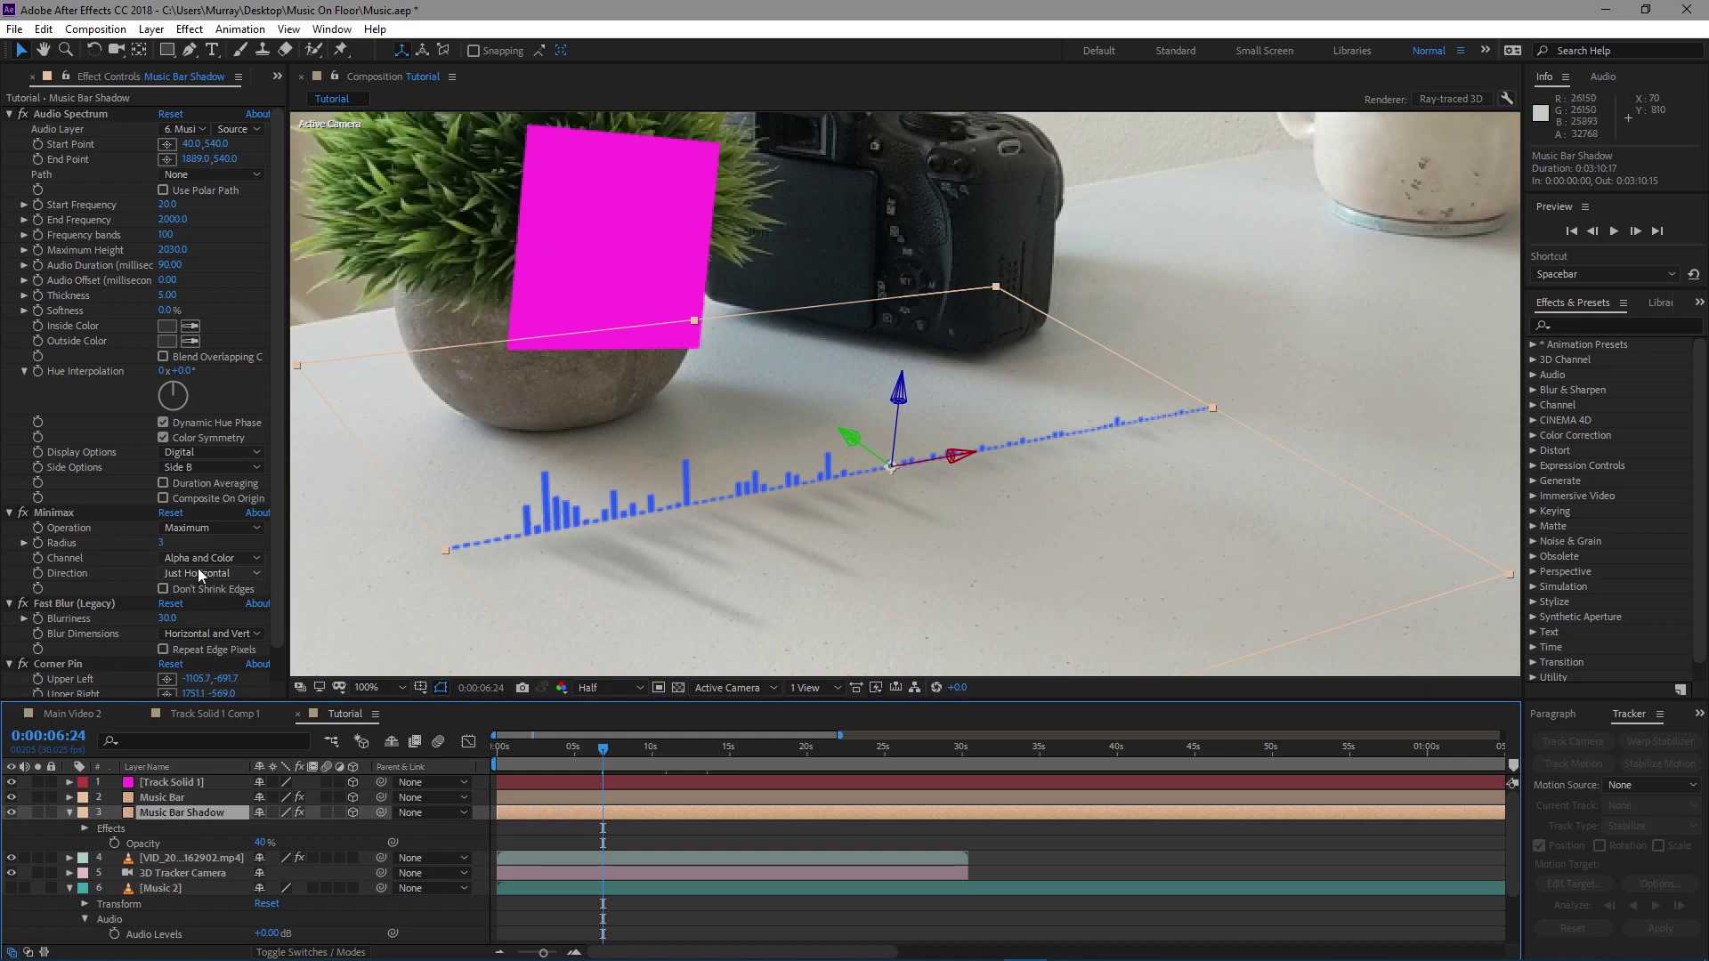
{"action": "left_click", "coordinate": [175, 464]}
{"action": "left_click", "coordinate": [188, 488]}
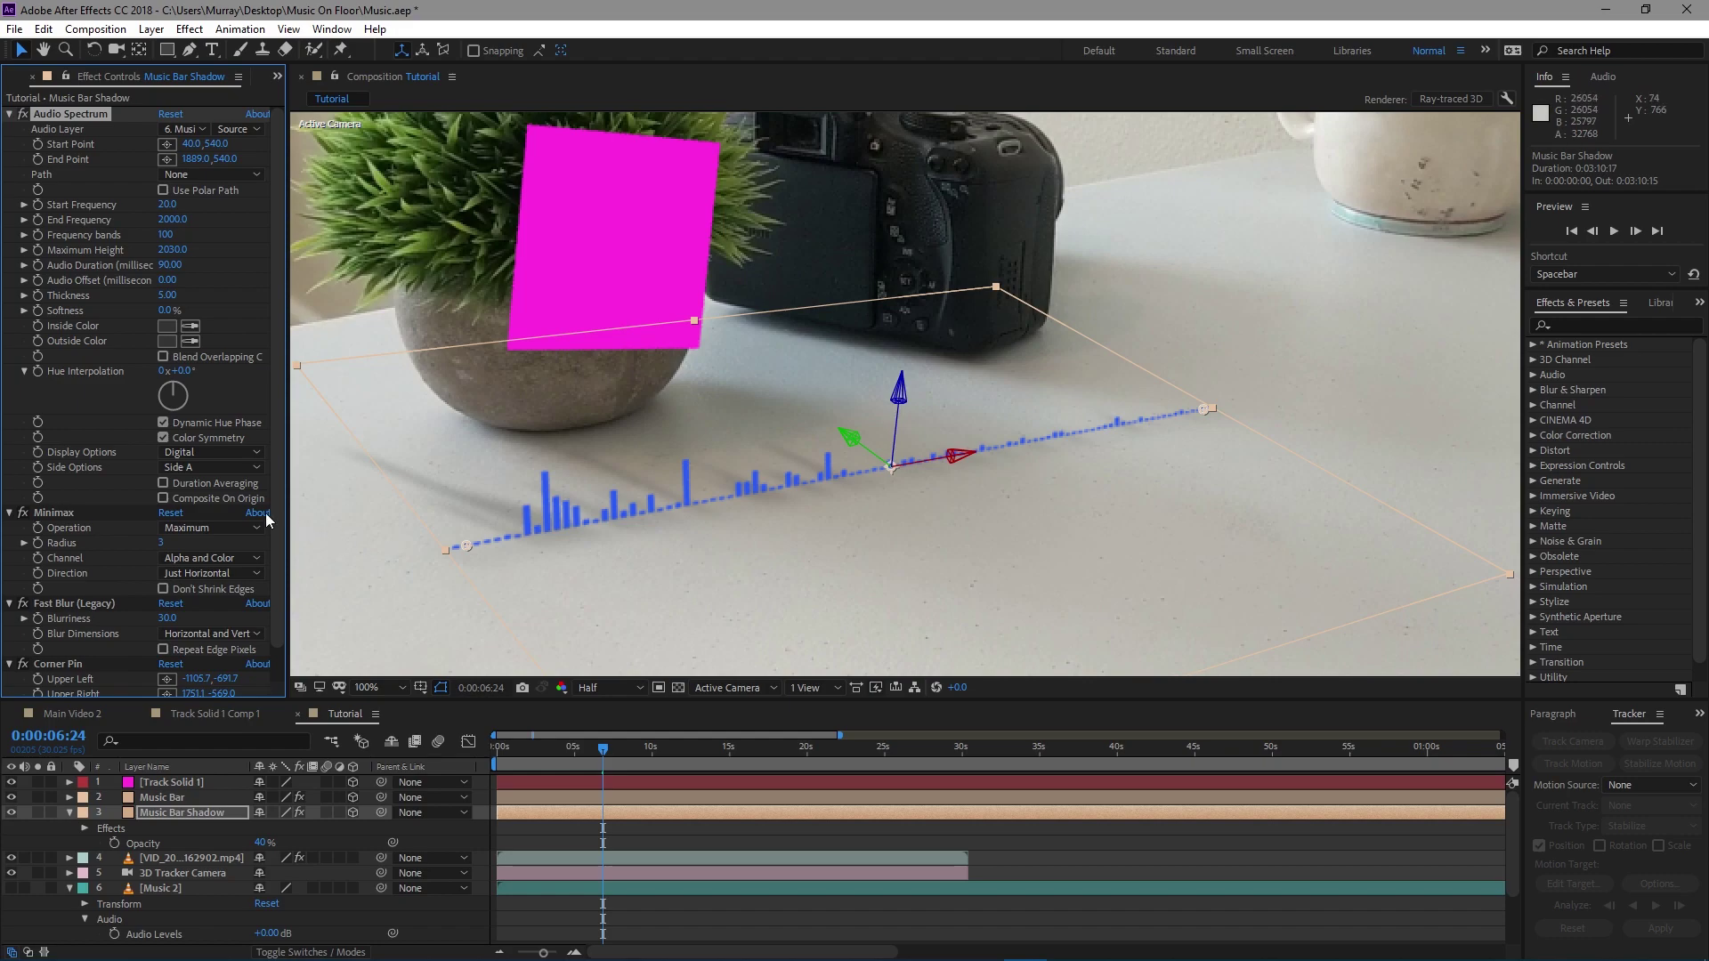
{"action": "left_click", "coordinate": [203, 468]}
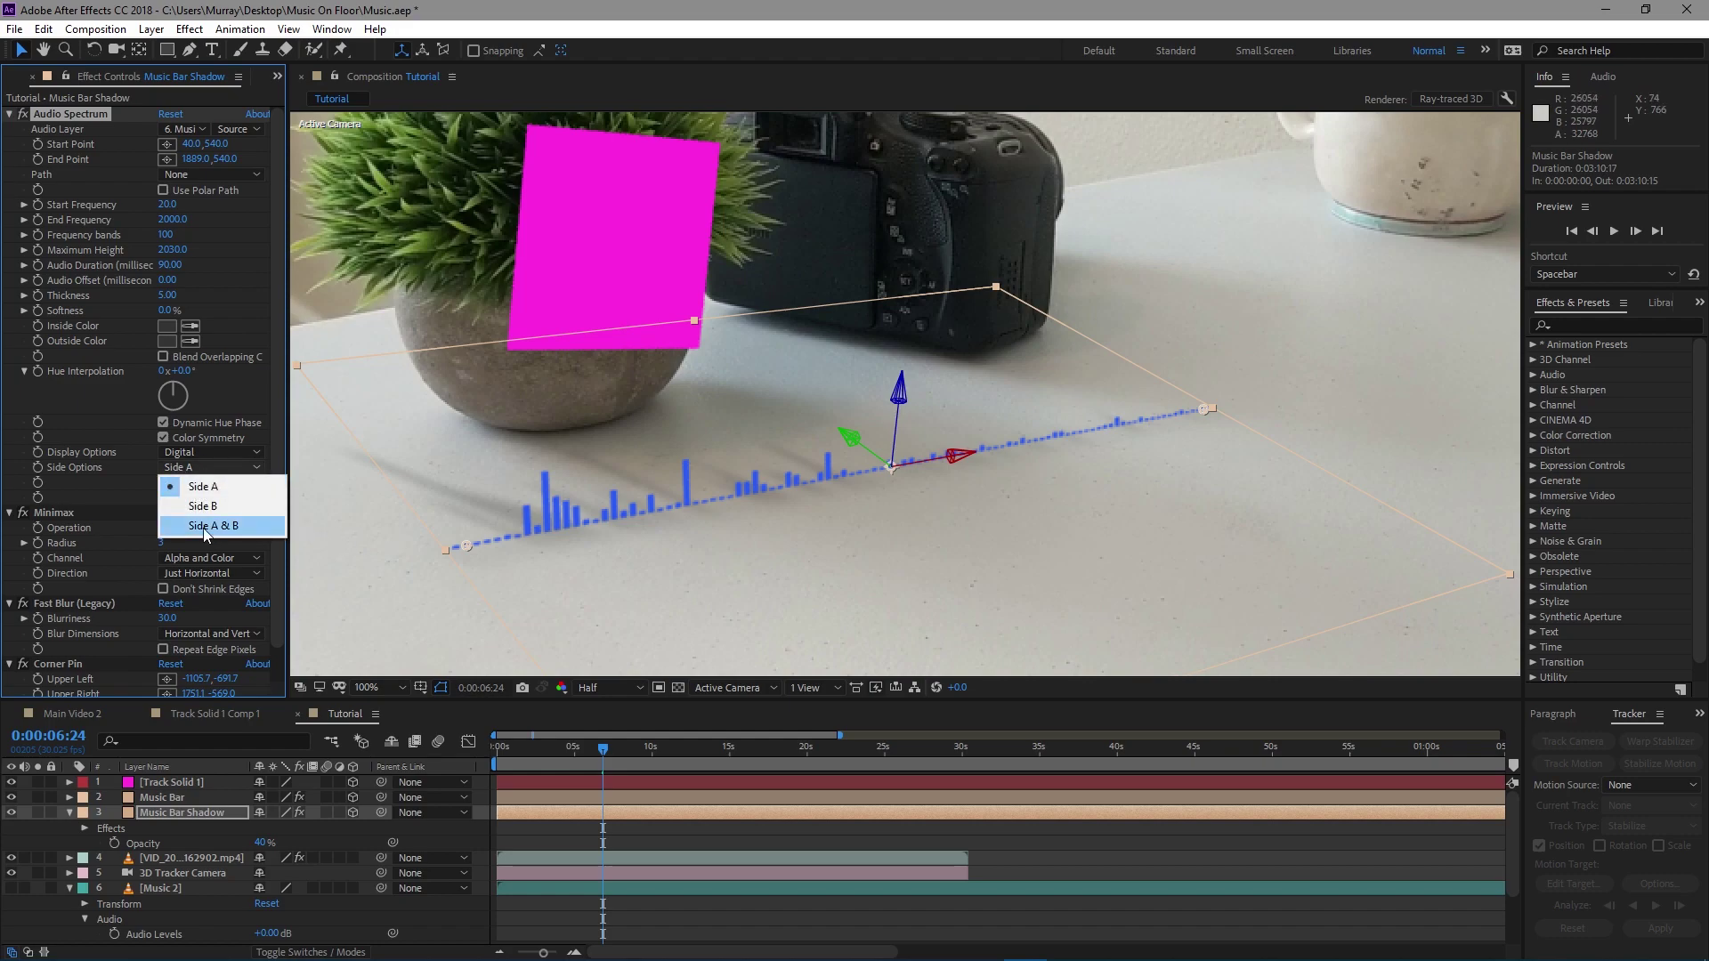
{"action": "left_click", "coordinate": [203, 506]}
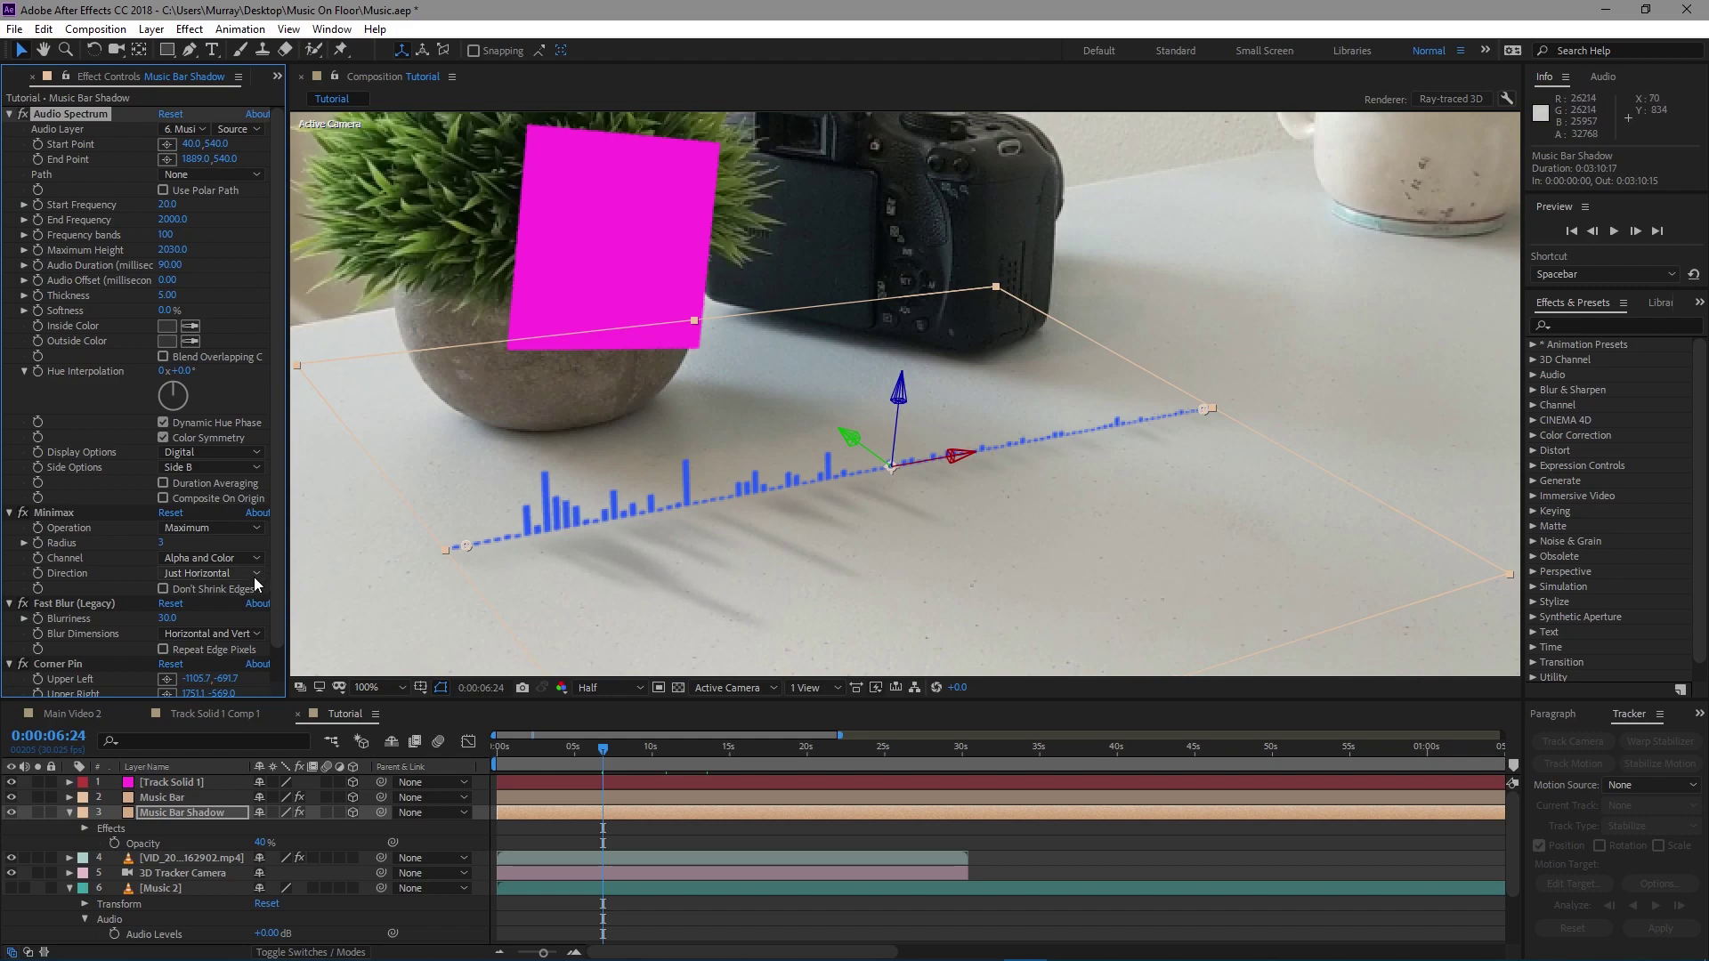
{"action": "scroll", "coordinate": [85, 591], "scroll_direction": "down", "scroll_amount": 1}
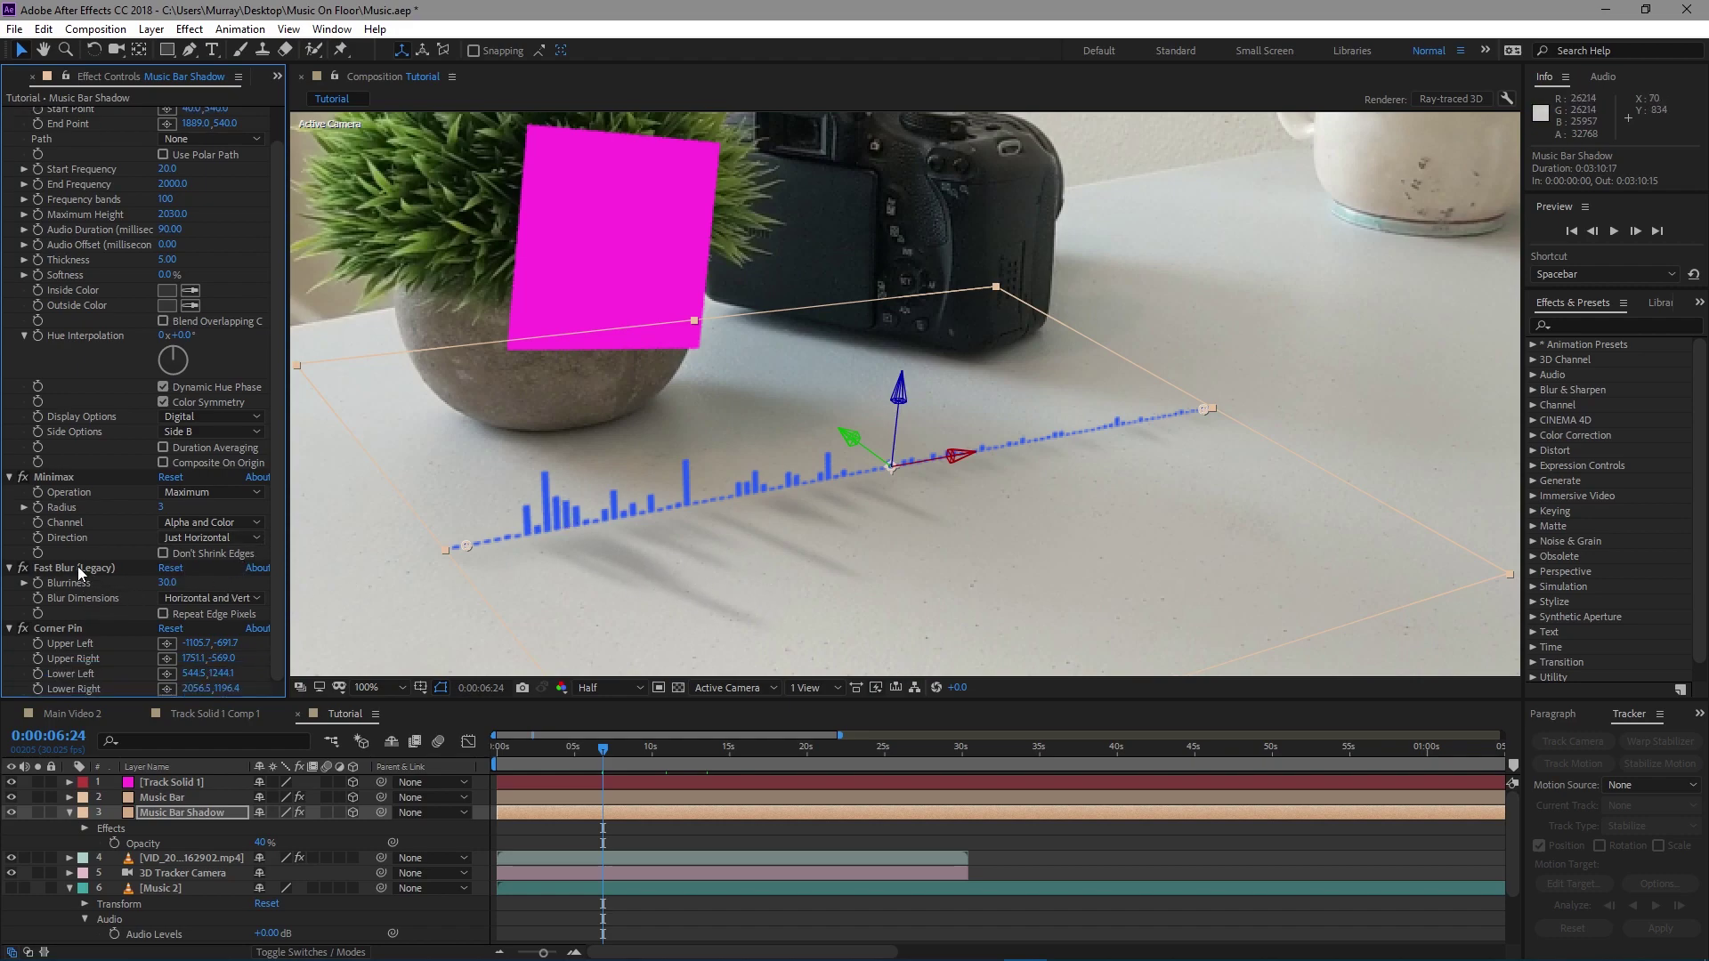
{"action": "left_click", "coordinate": [77, 567]}
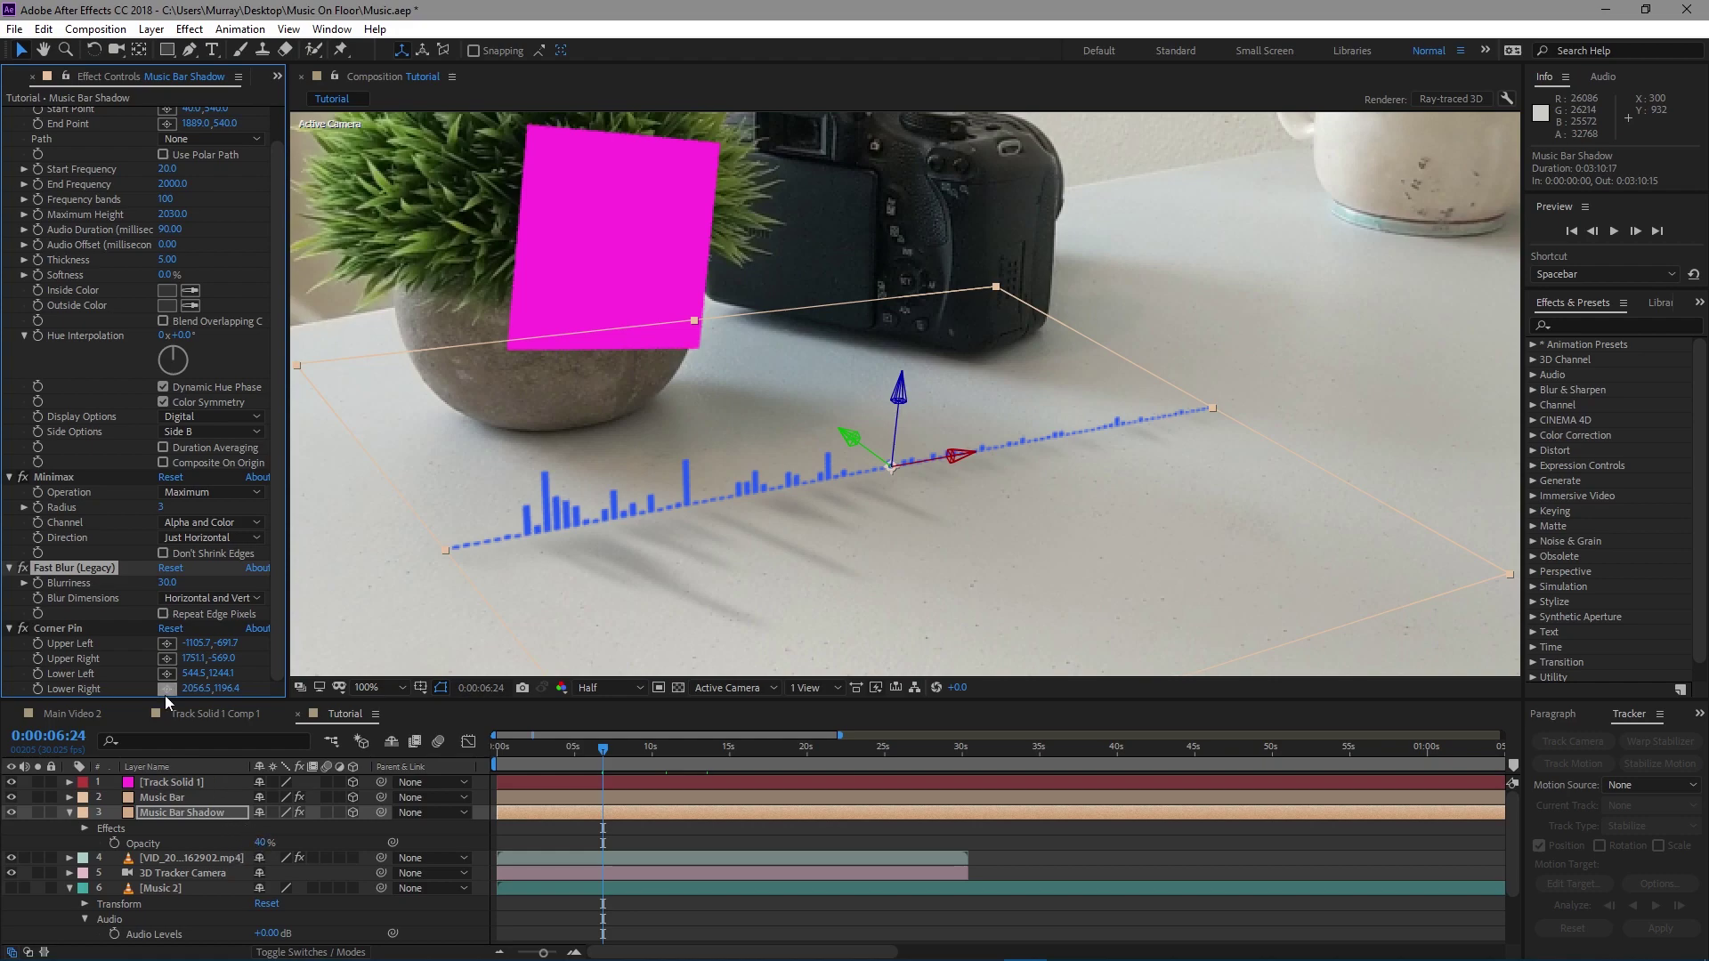
{"action": "left_click", "coordinate": [137, 626]}
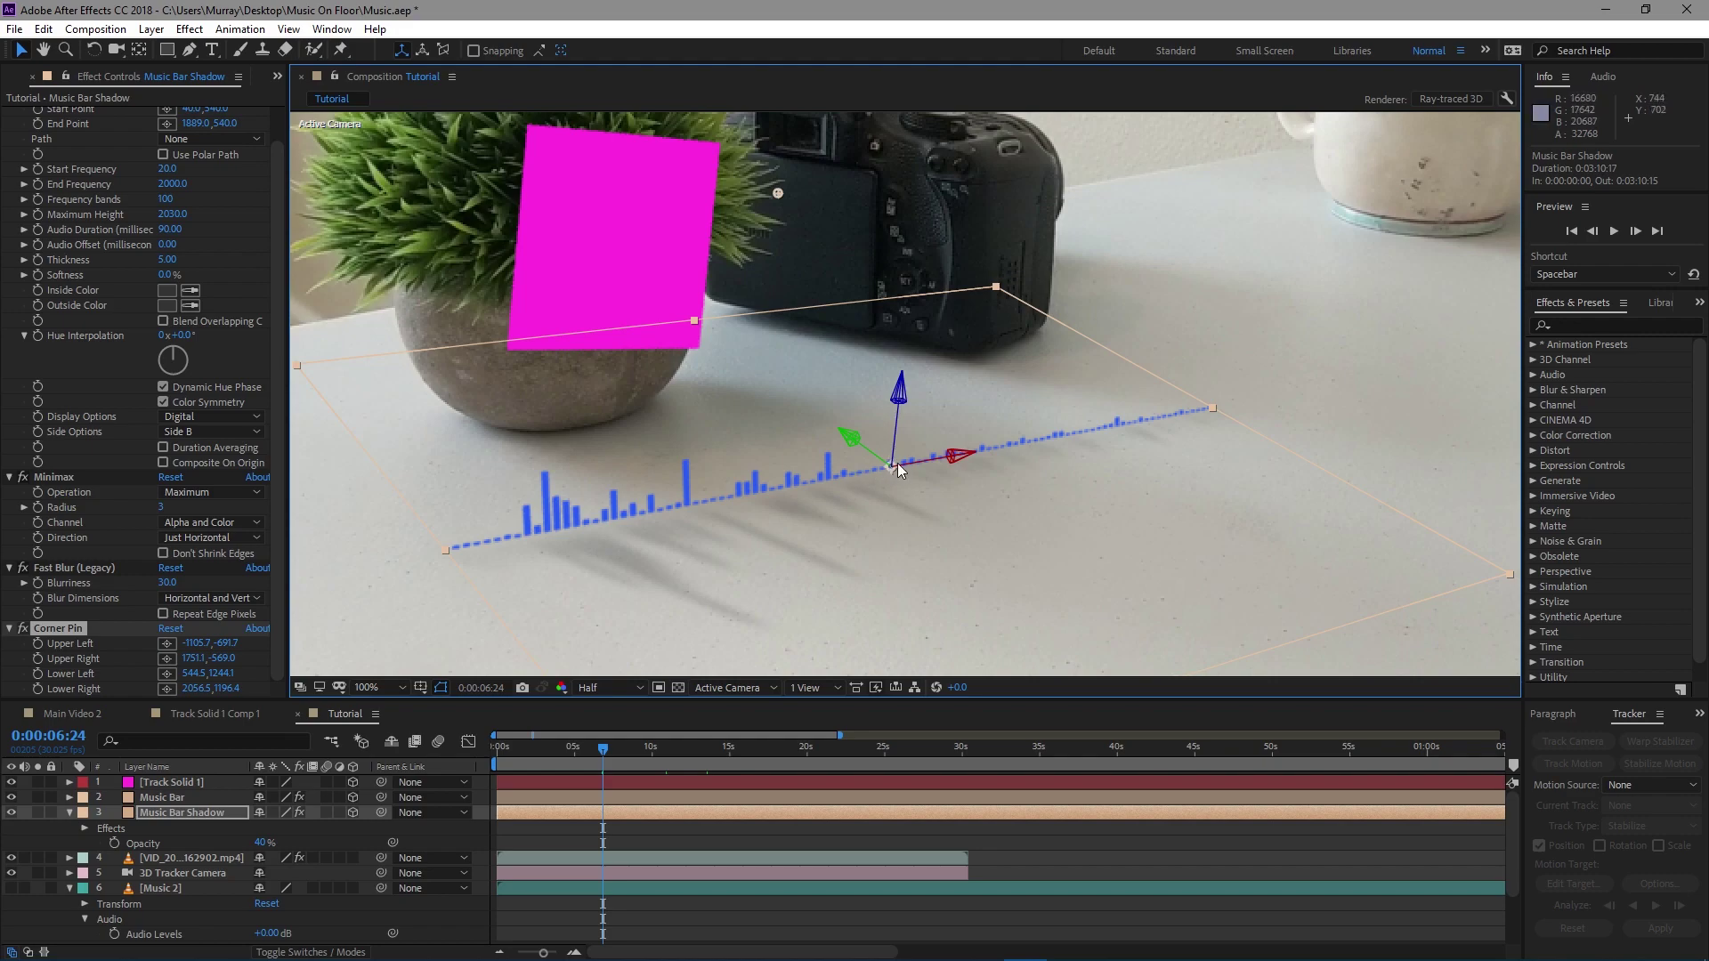
{"action": "key", "text": "w"}
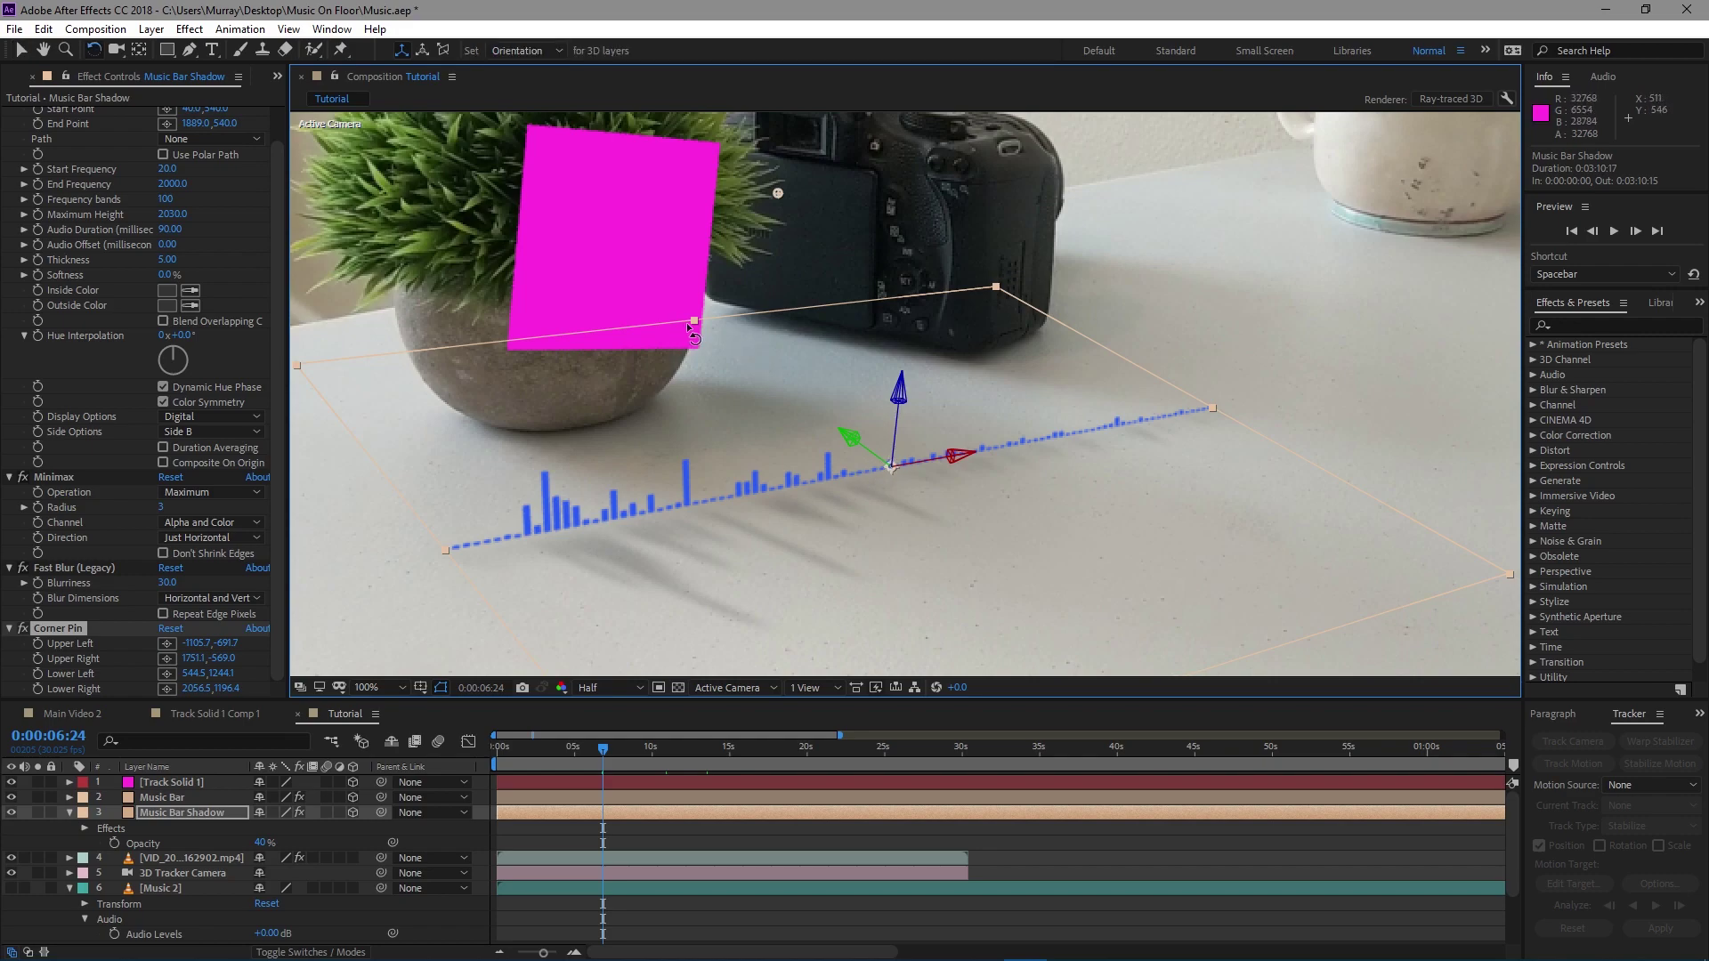
{"action": "left_click_drag", "start_coordinate": [696, 320], "coordinate": [774, 265]}
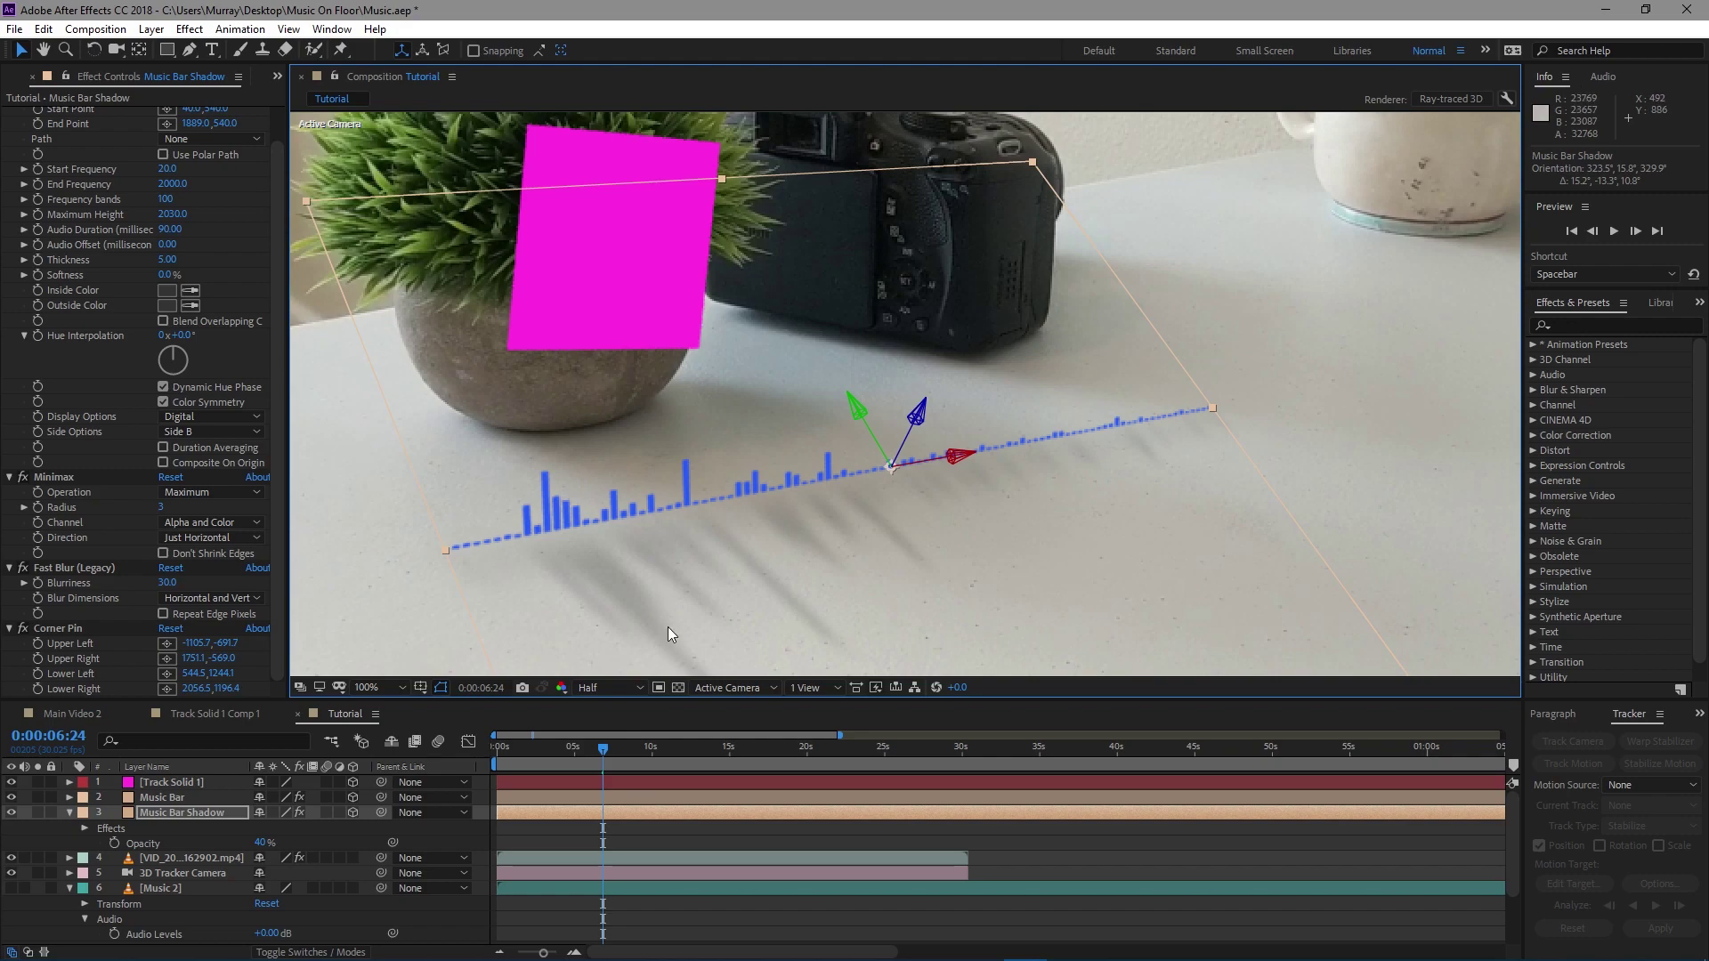
{"action": "key", "text": "space"}
{"action": "left_click_drag", "start_coordinate": [696, 595], "coordinate": [710, 532]}
{"action": "key", "text": "ctrl+z"}
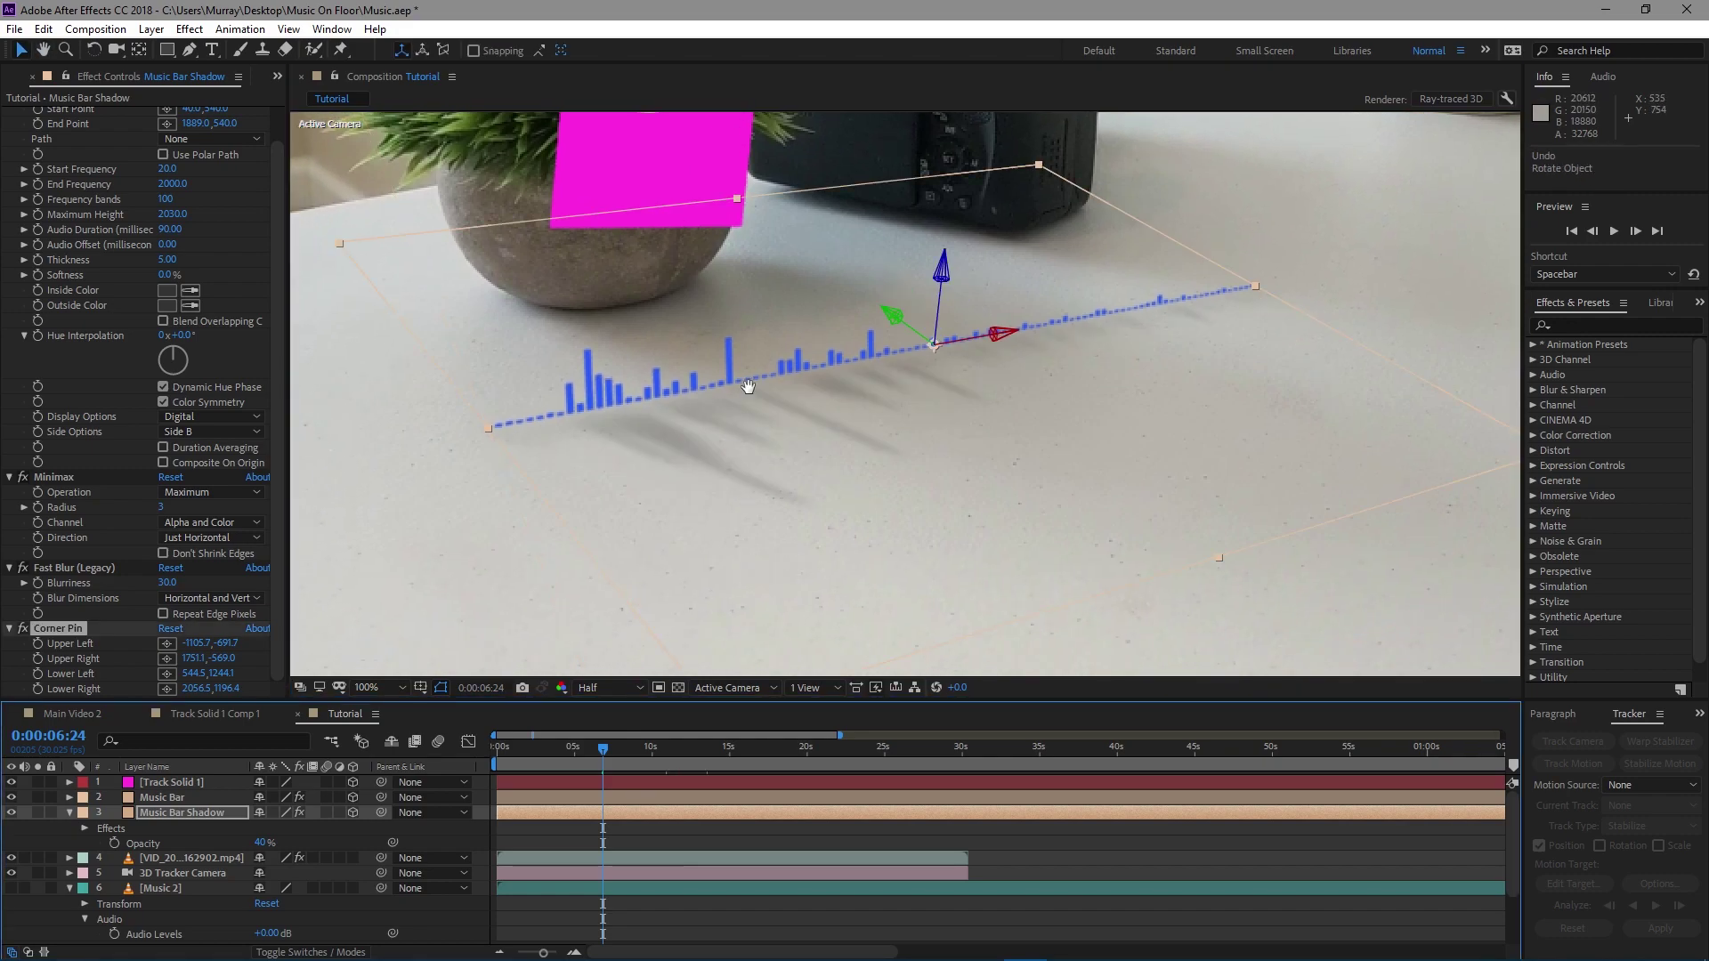
{"action": "left_click_drag", "start_coordinate": [732, 380], "coordinate": [727, 392]}
{"action": "left_click", "coordinate": [71, 628]}
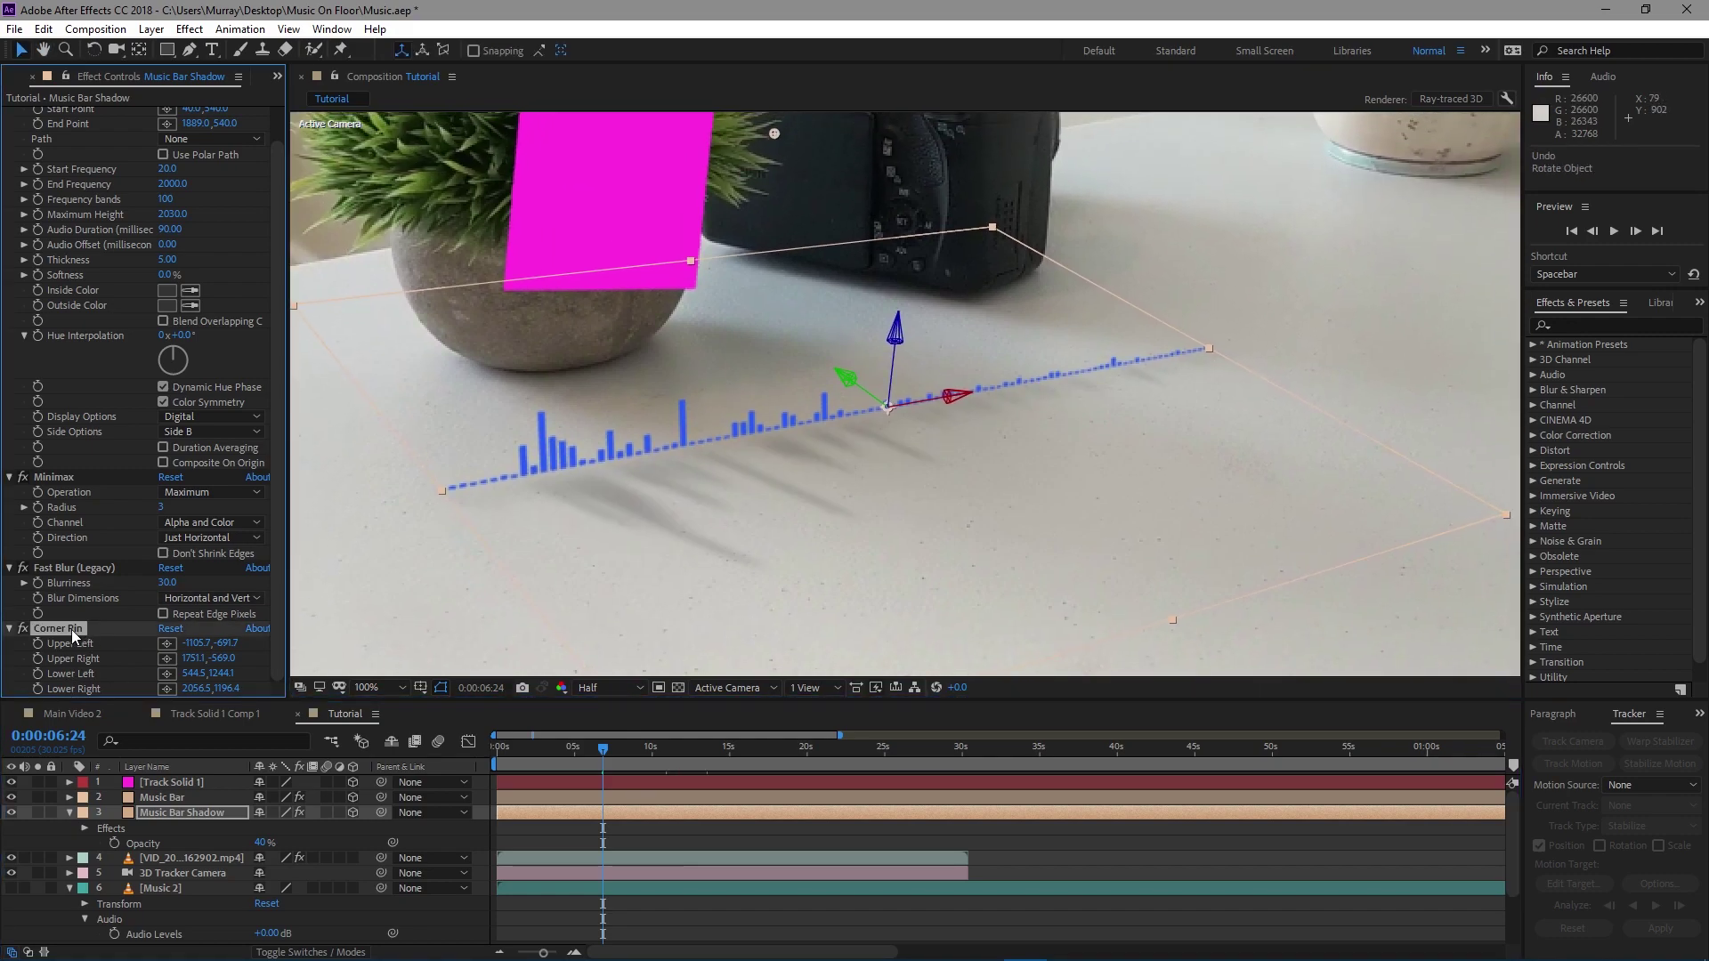
{"action": "key", "text": "comma"}
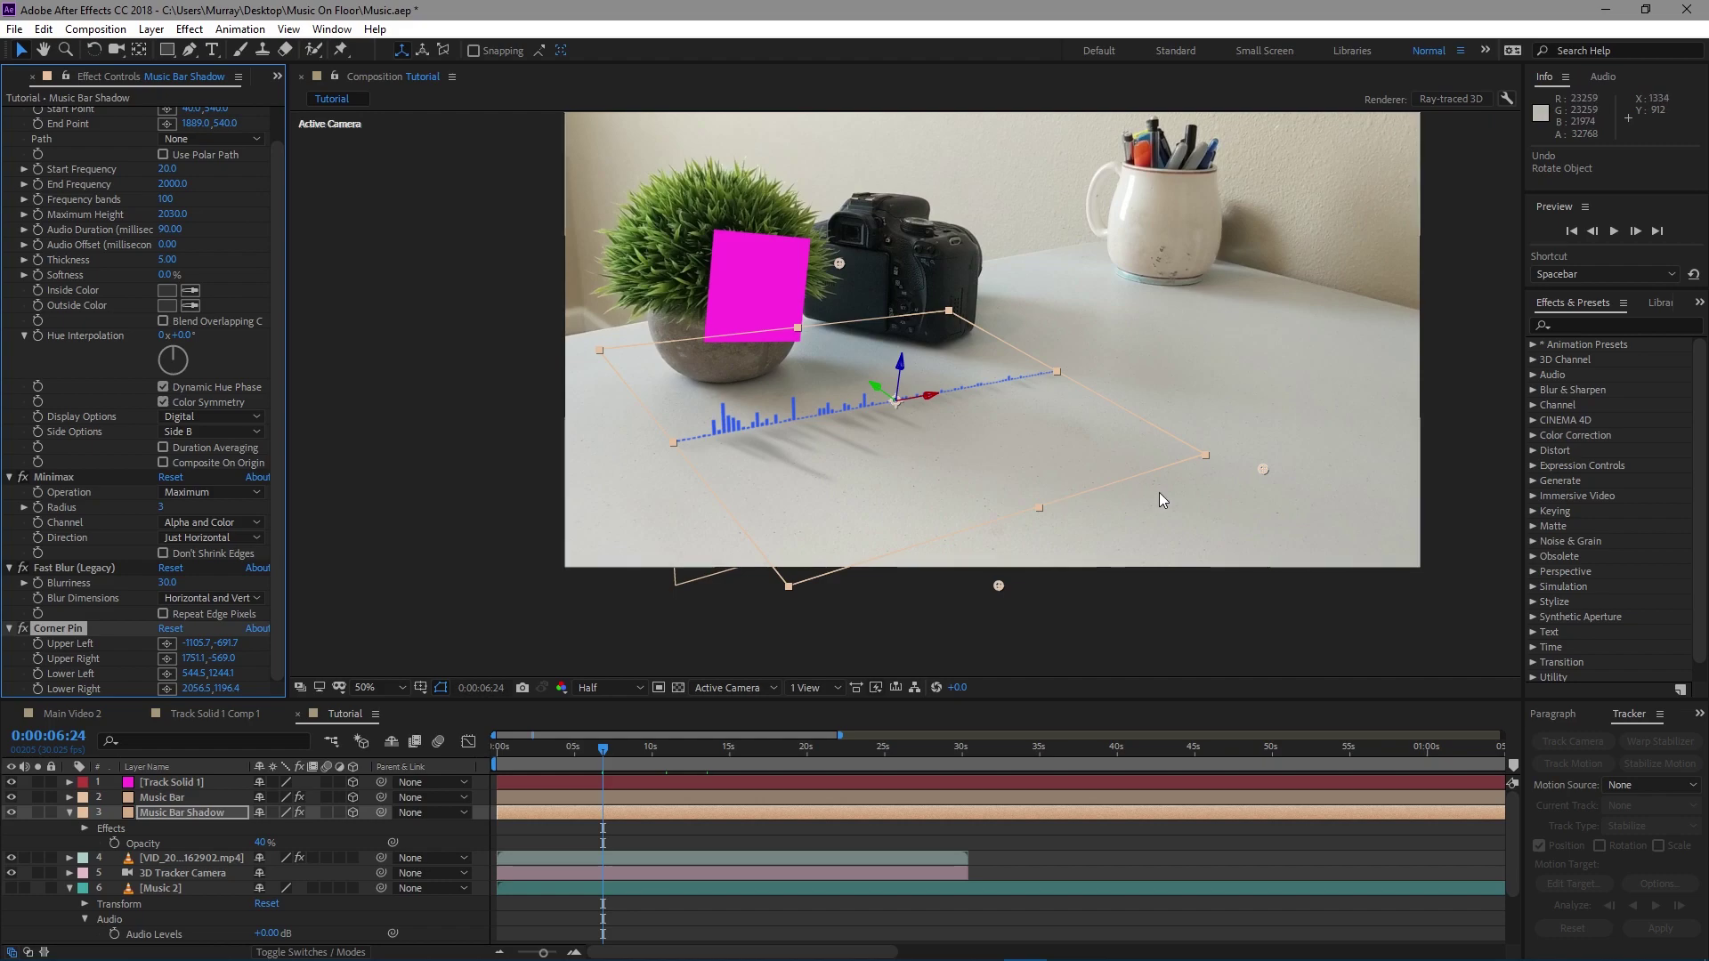
Step: Reset the shadow's Corner Pin, undo to restore its custom values, and make Music Bar 3D
{"action": "left_click_drag", "start_coordinate": [949, 486], "coordinate": [852, 442]}
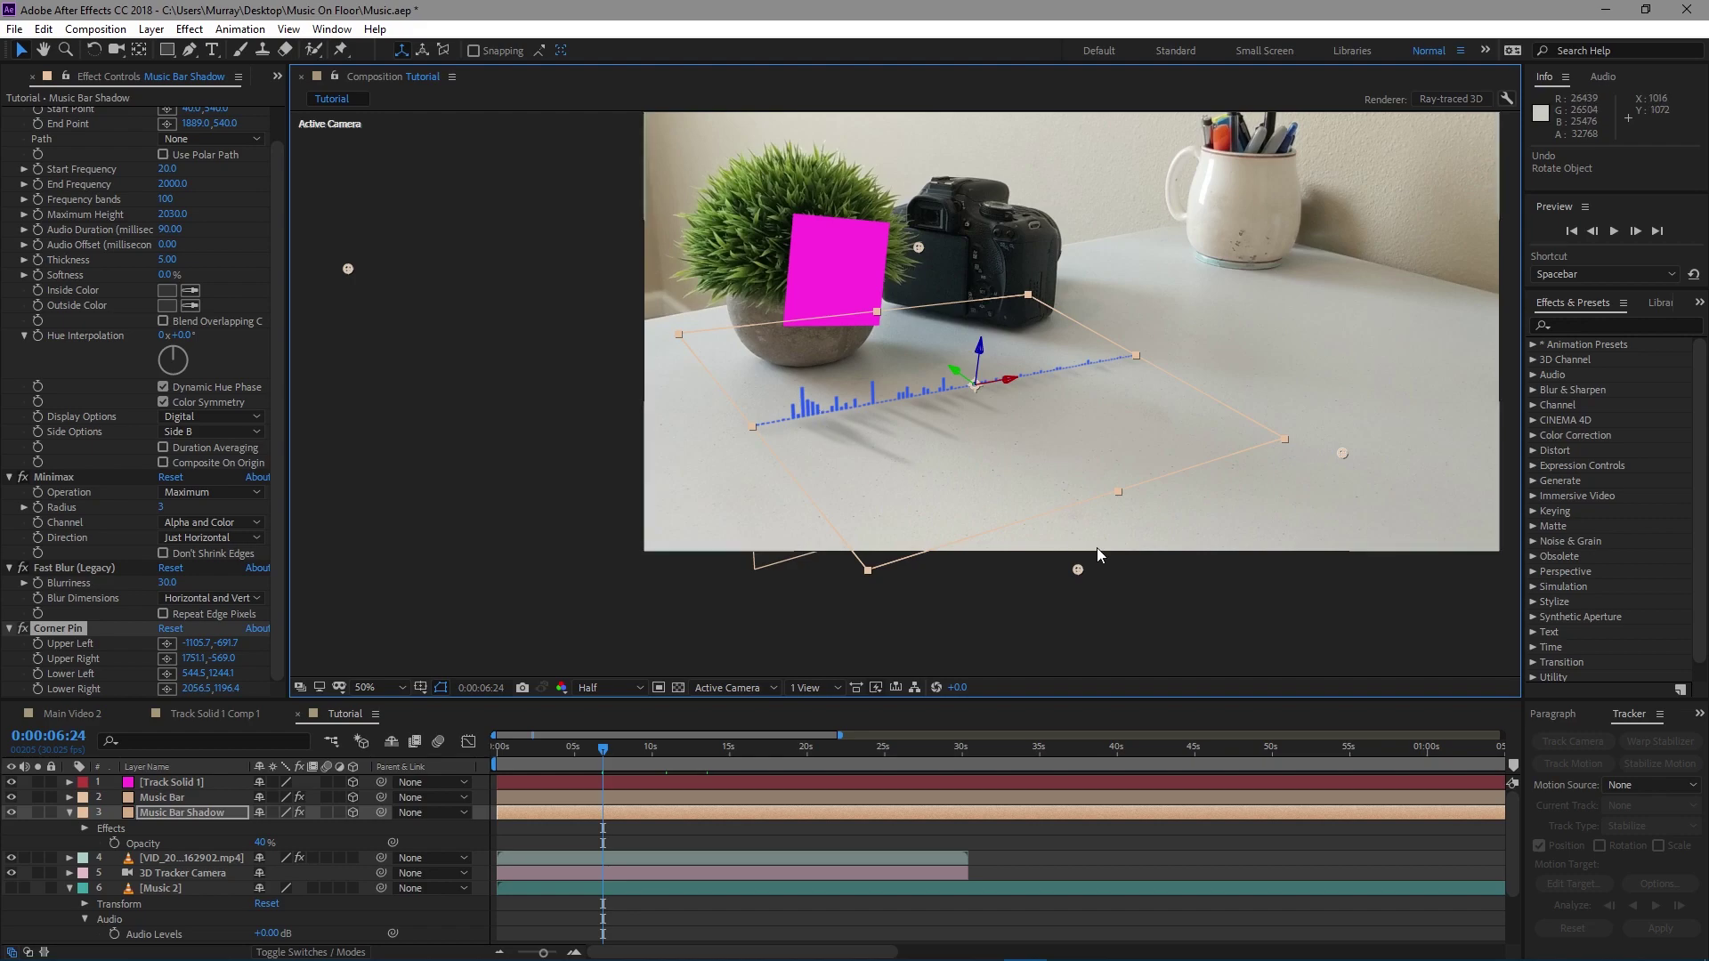
{"action": "left_click", "coordinate": [175, 629]}
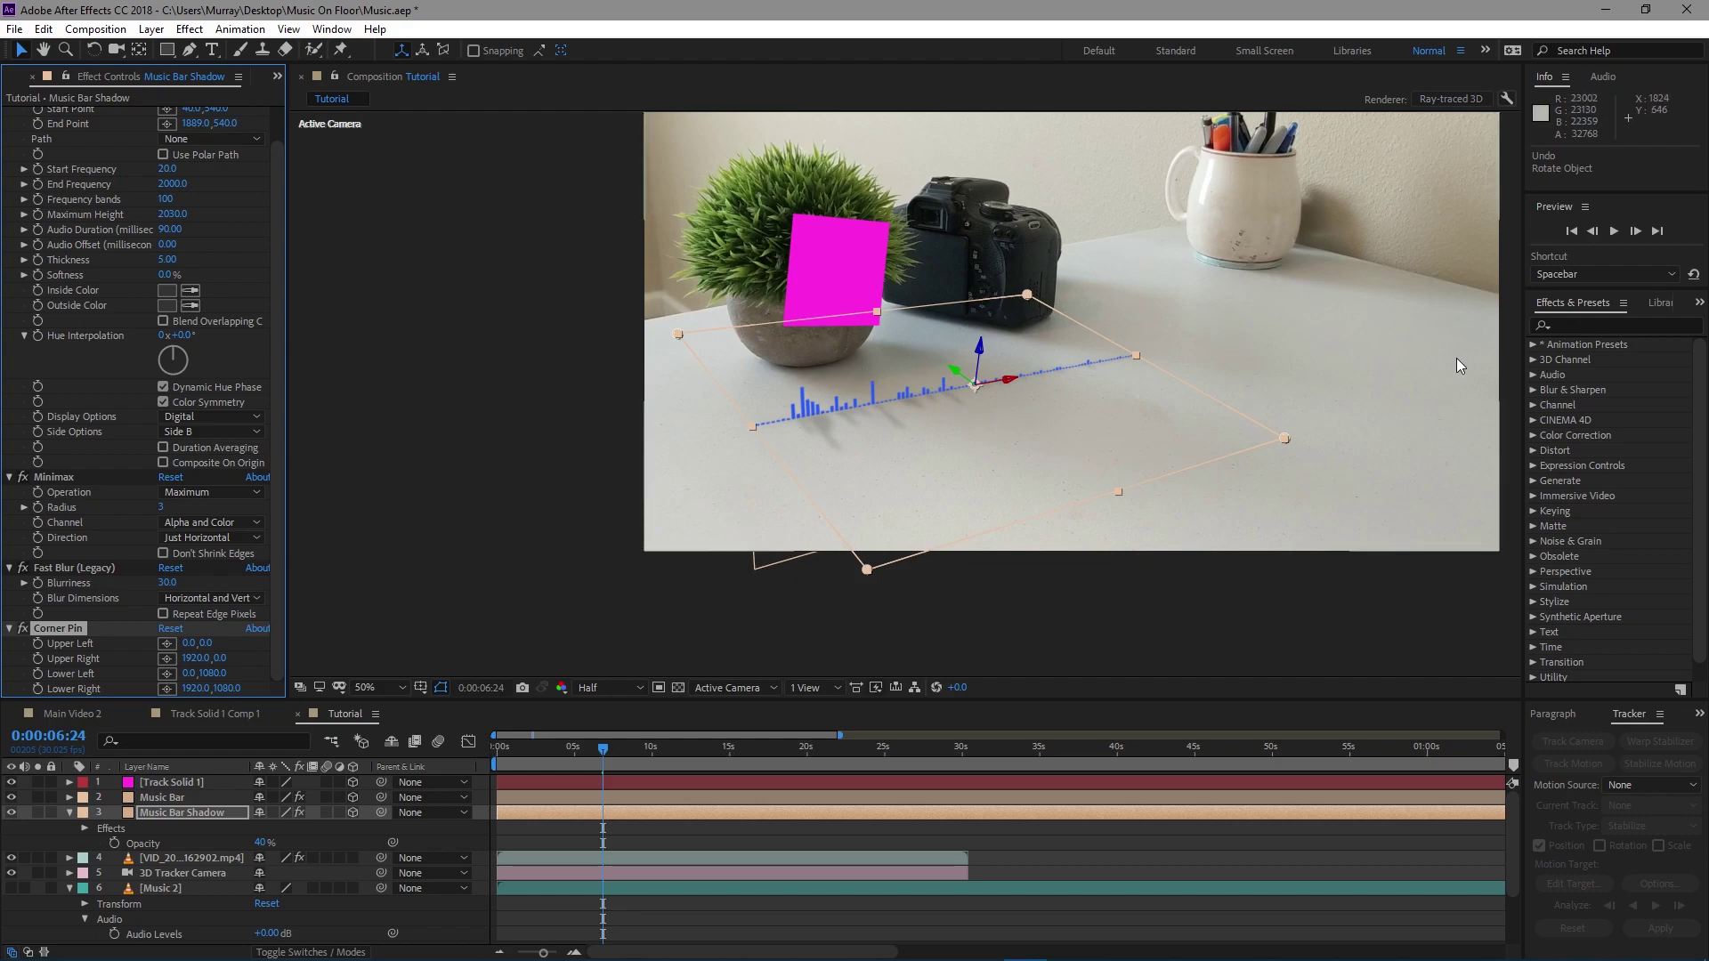
{"action": "key", "text": "ctrl+z"}
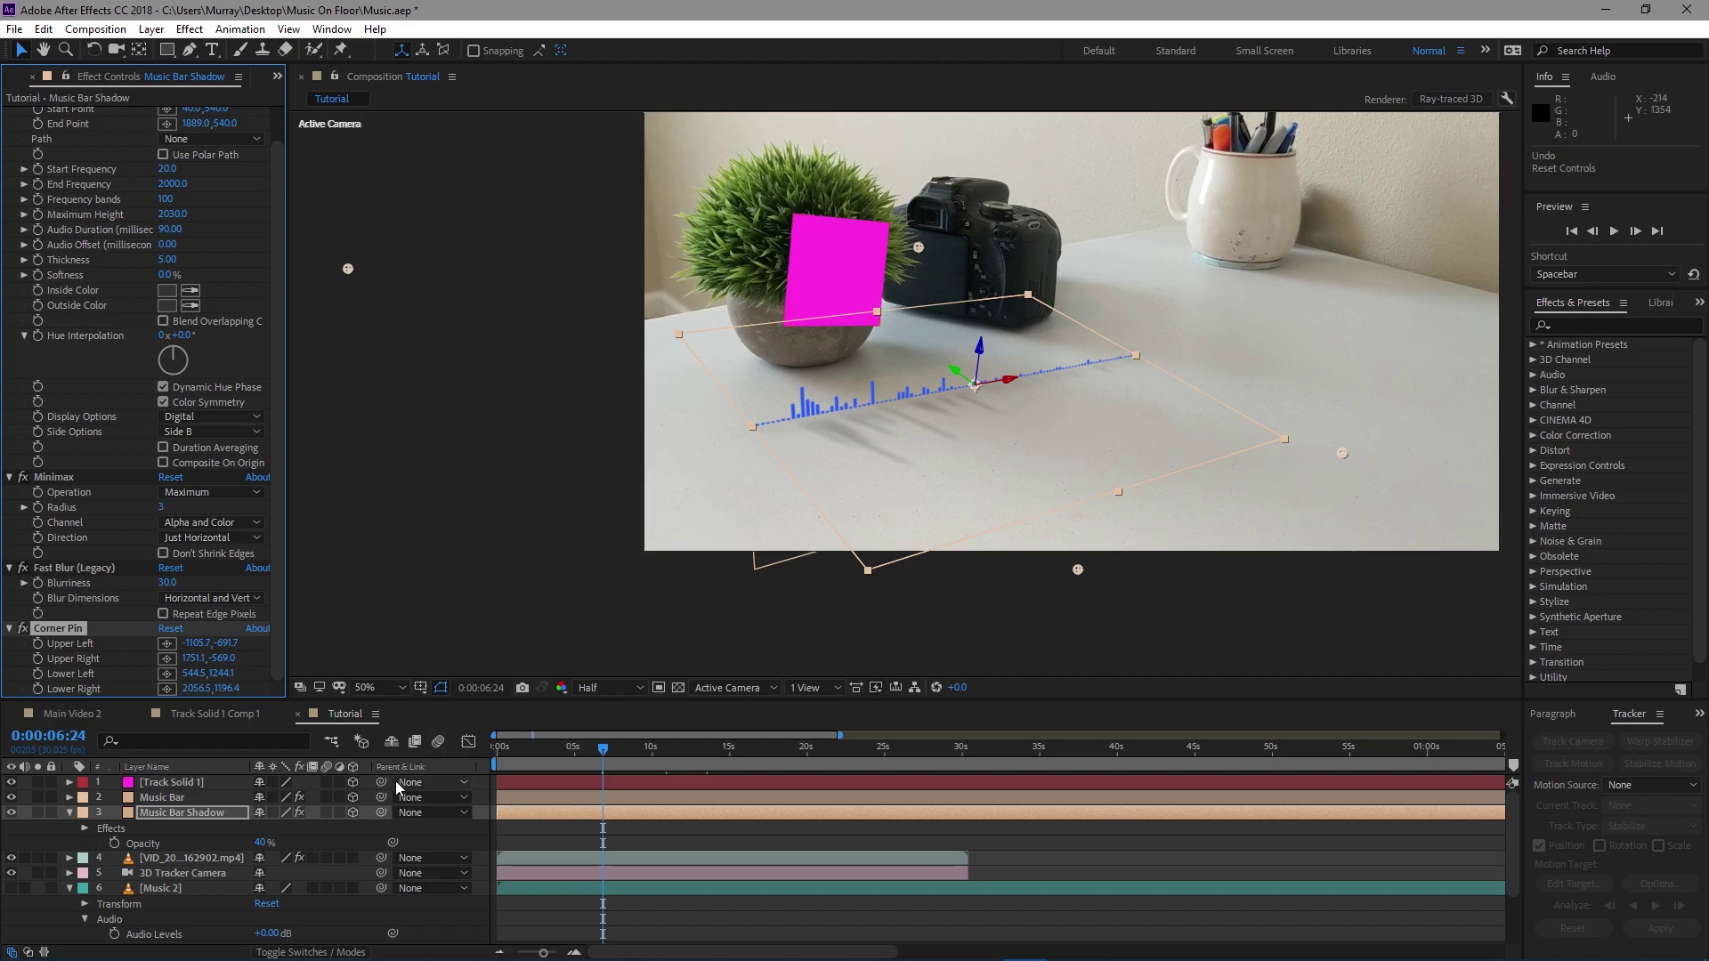
{"action": "left_click", "coordinate": [353, 798]}
Step: Select the footage layer to view the tracker's points, then reselect the Music Bar layer
{"action": "left_click", "coordinate": [173, 856]}
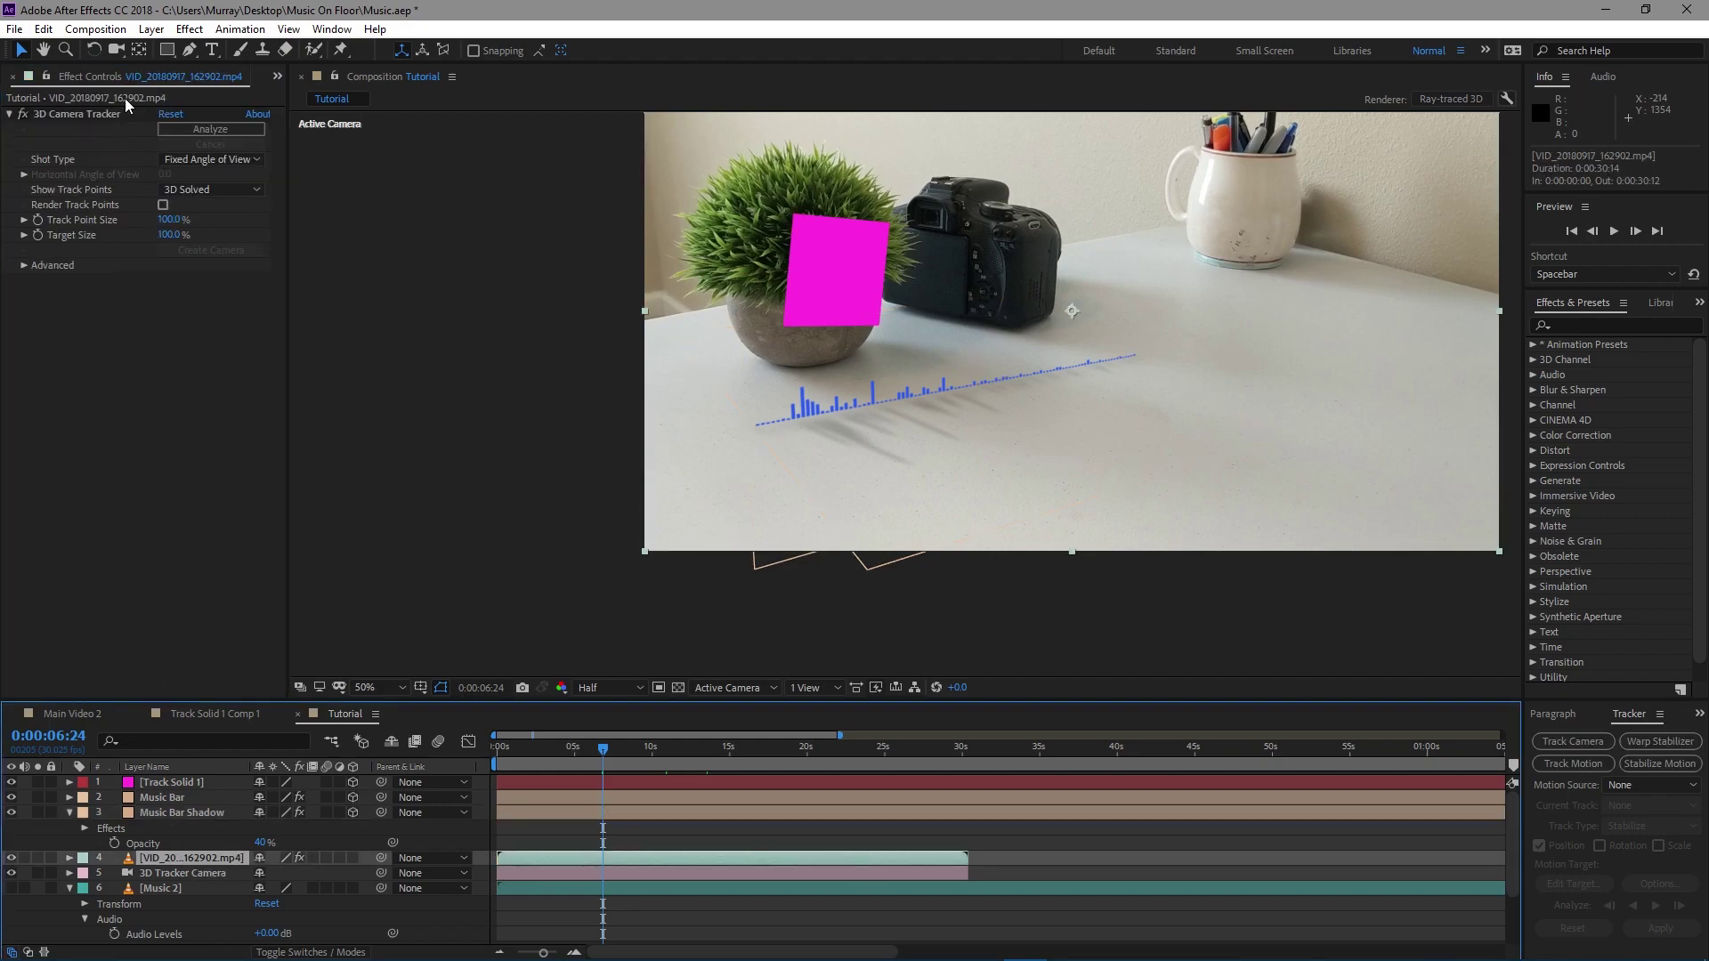
{"action": "left_click", "coordinate": [112, 116]}
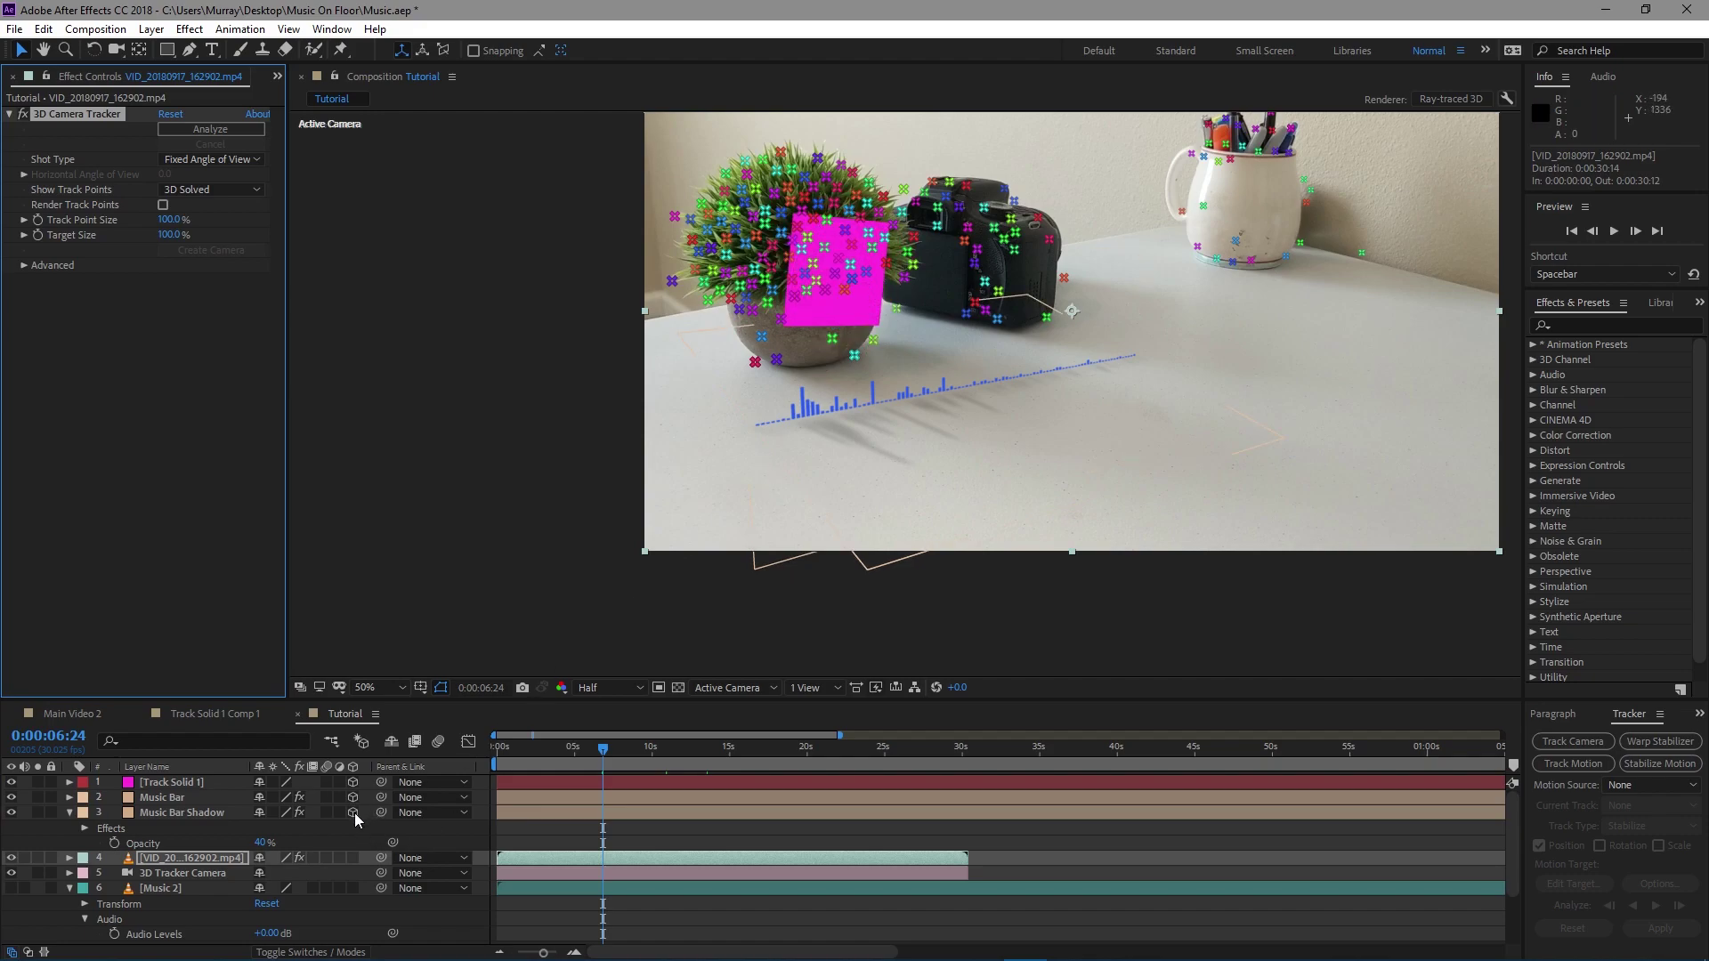
{"action": "left_click", "coordinate": [194, 799]}
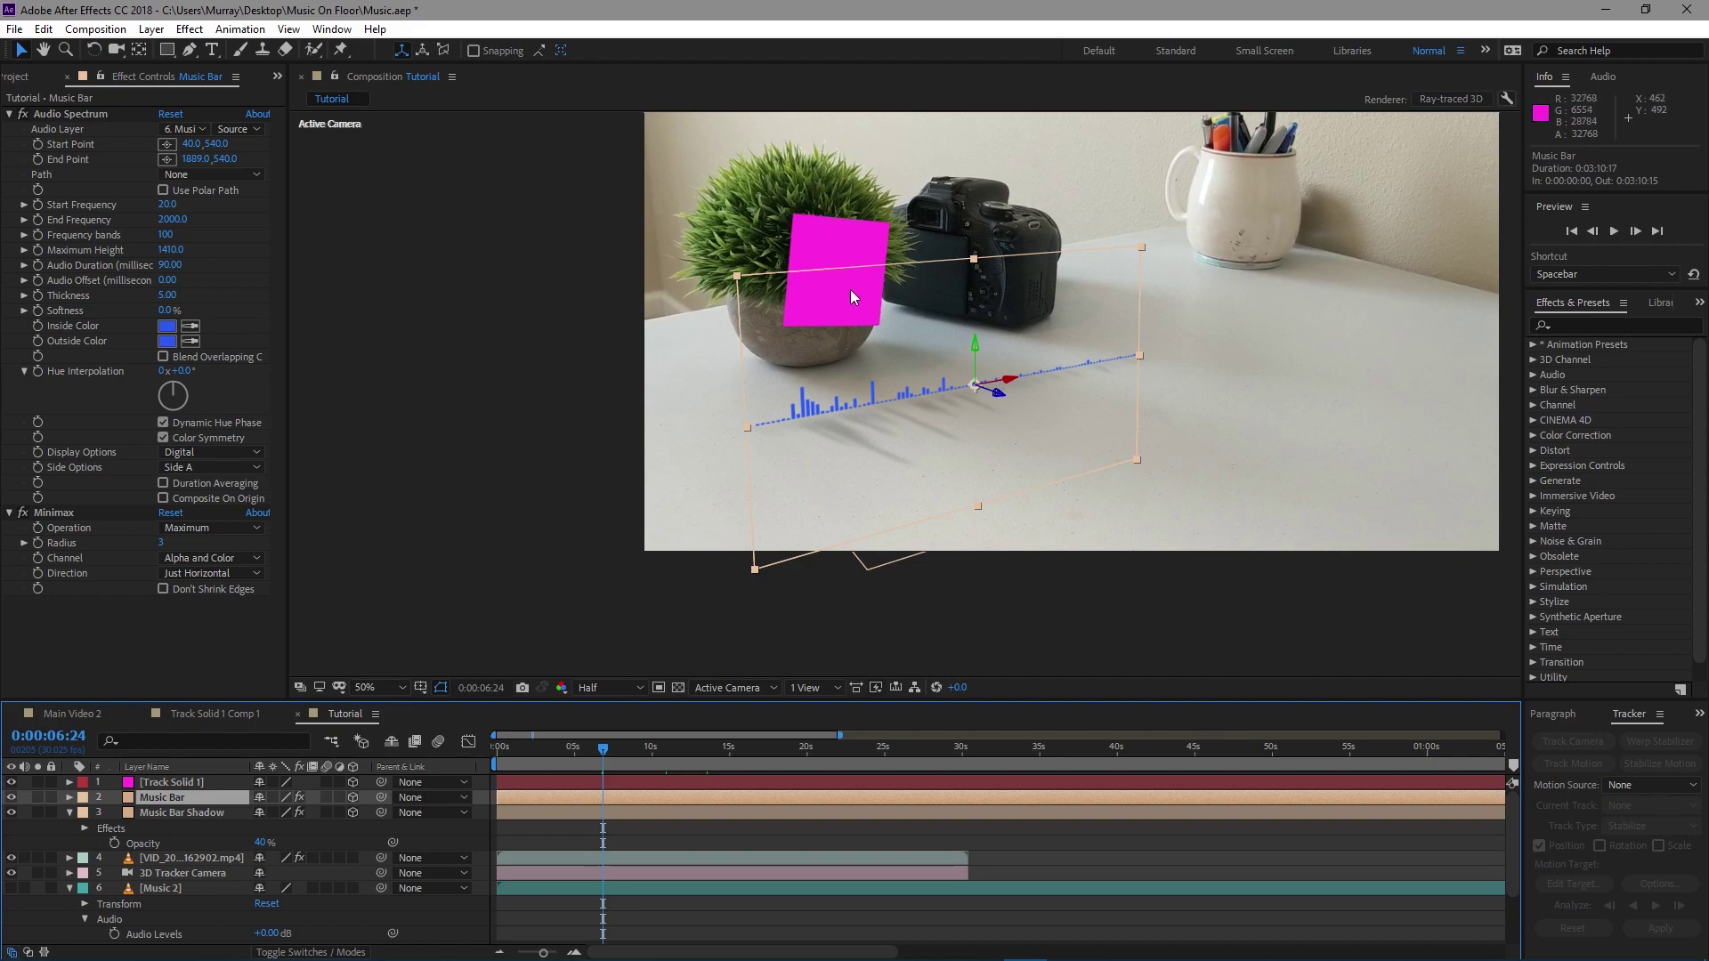
{"action": "left_click", "coordinate": [818, 260]}
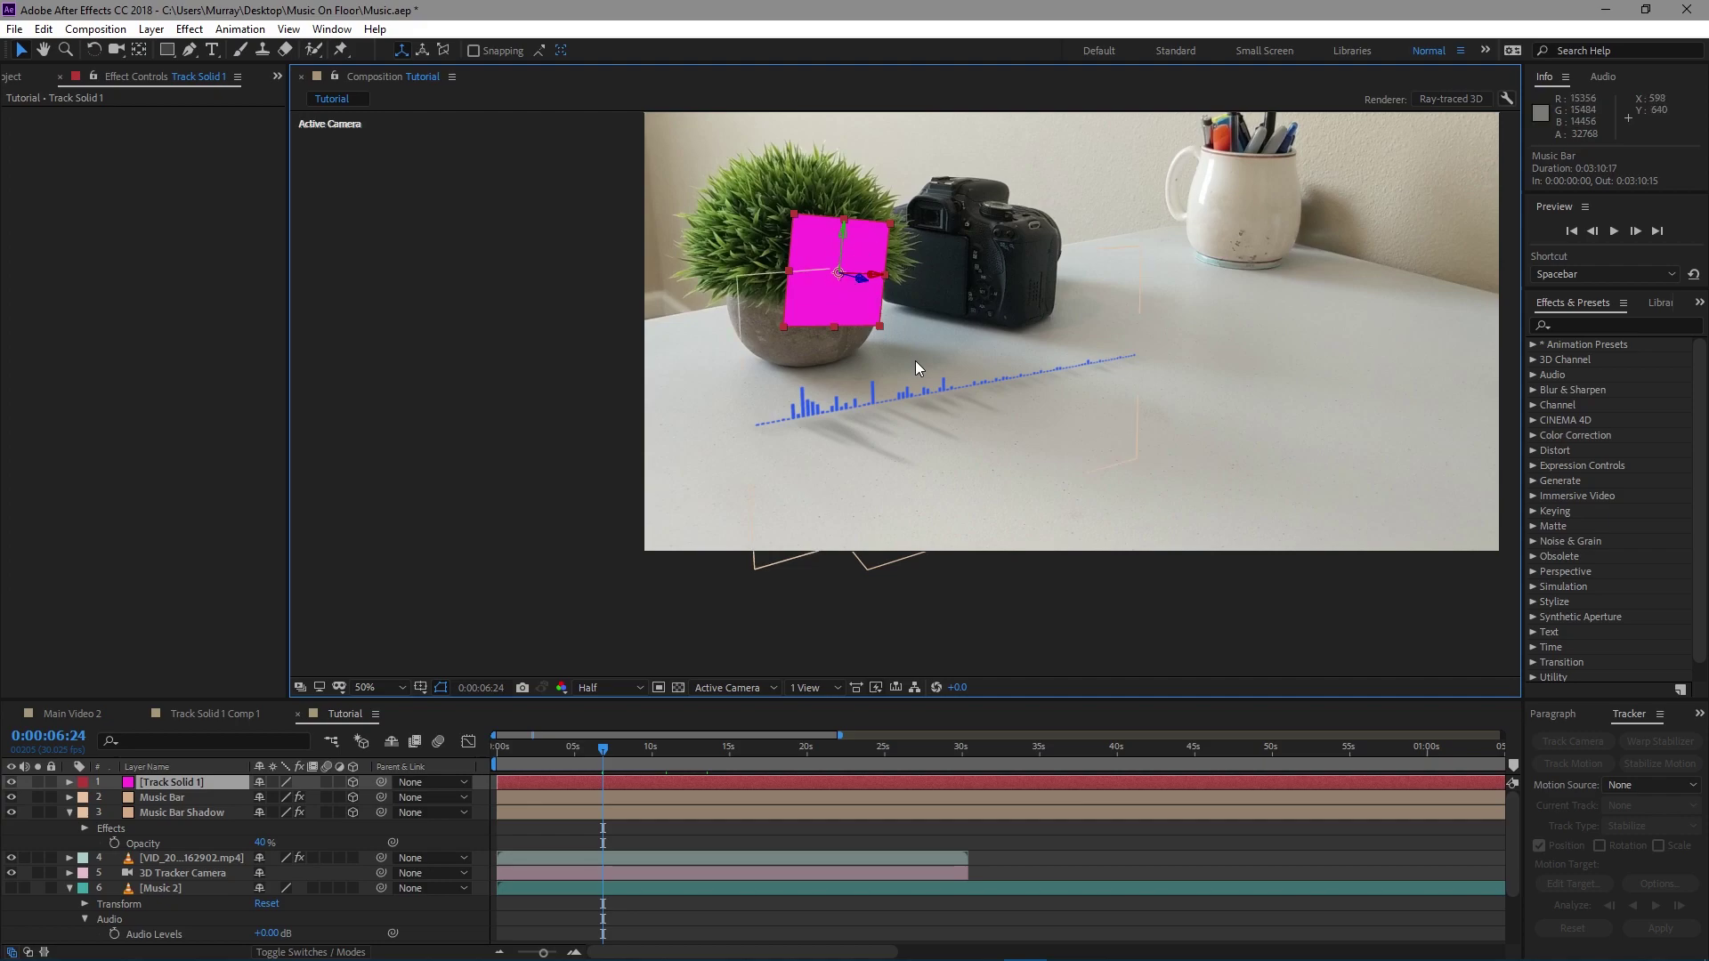
{"action": "left_click", "coordinate": [964, 391]}
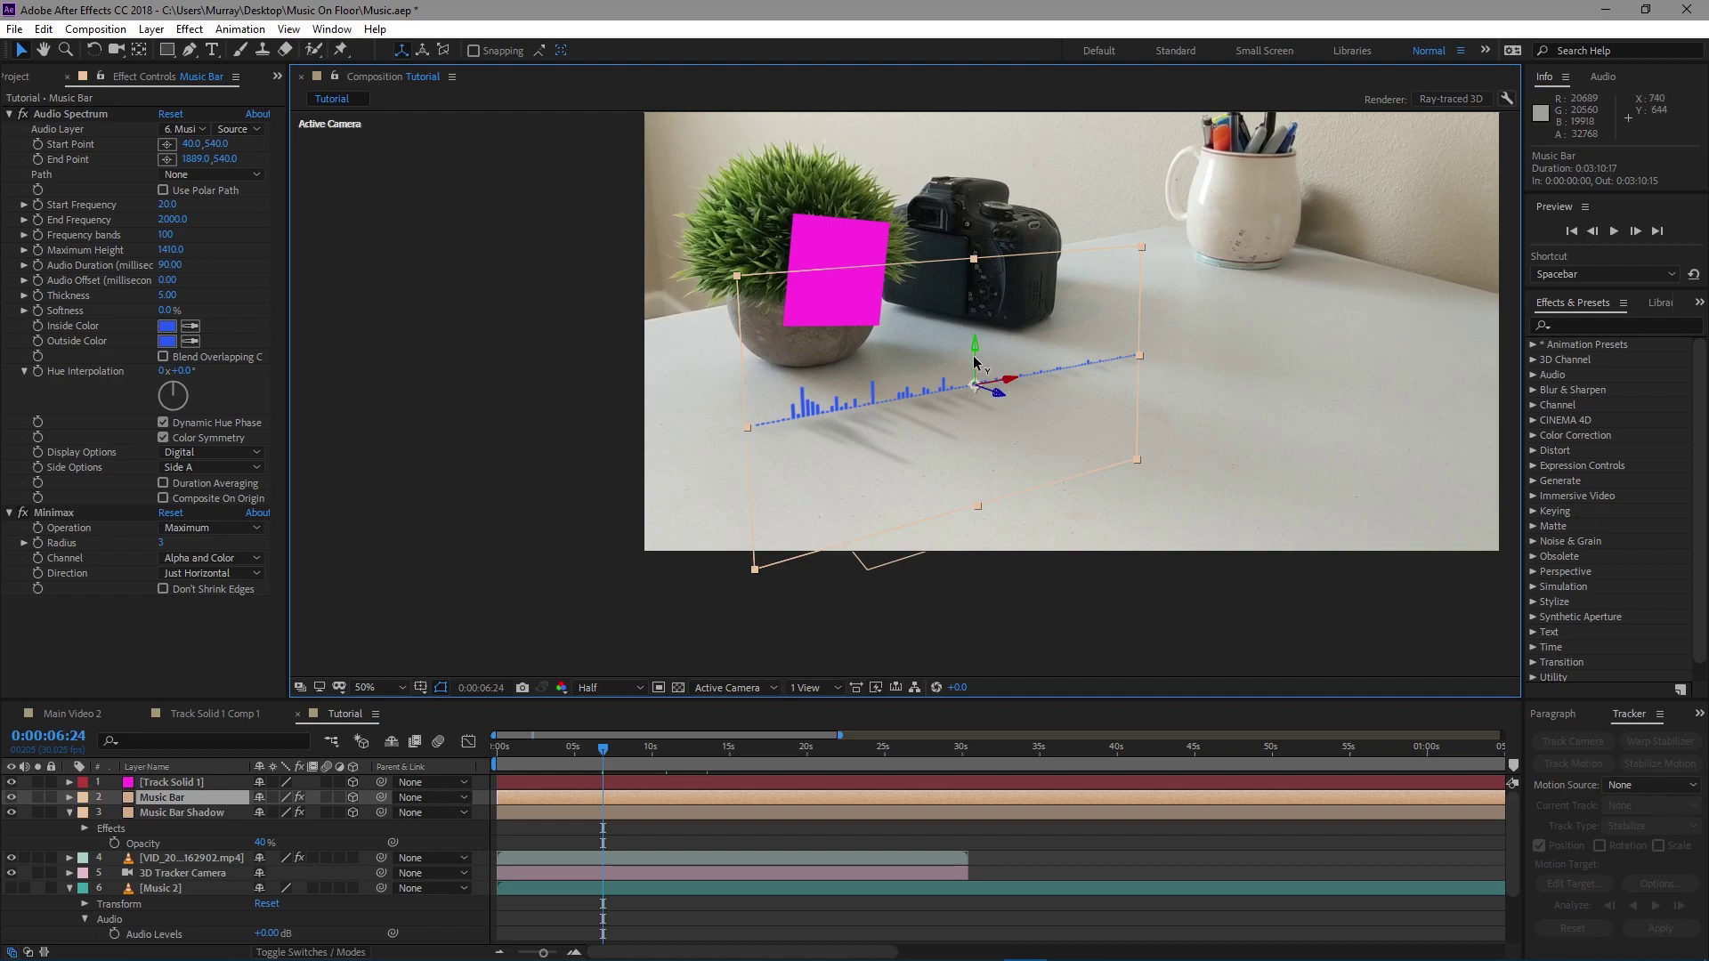
{"action": "left_click_drag", "start_coordinate": [979, 364], "coordinate": [1032, 269]}
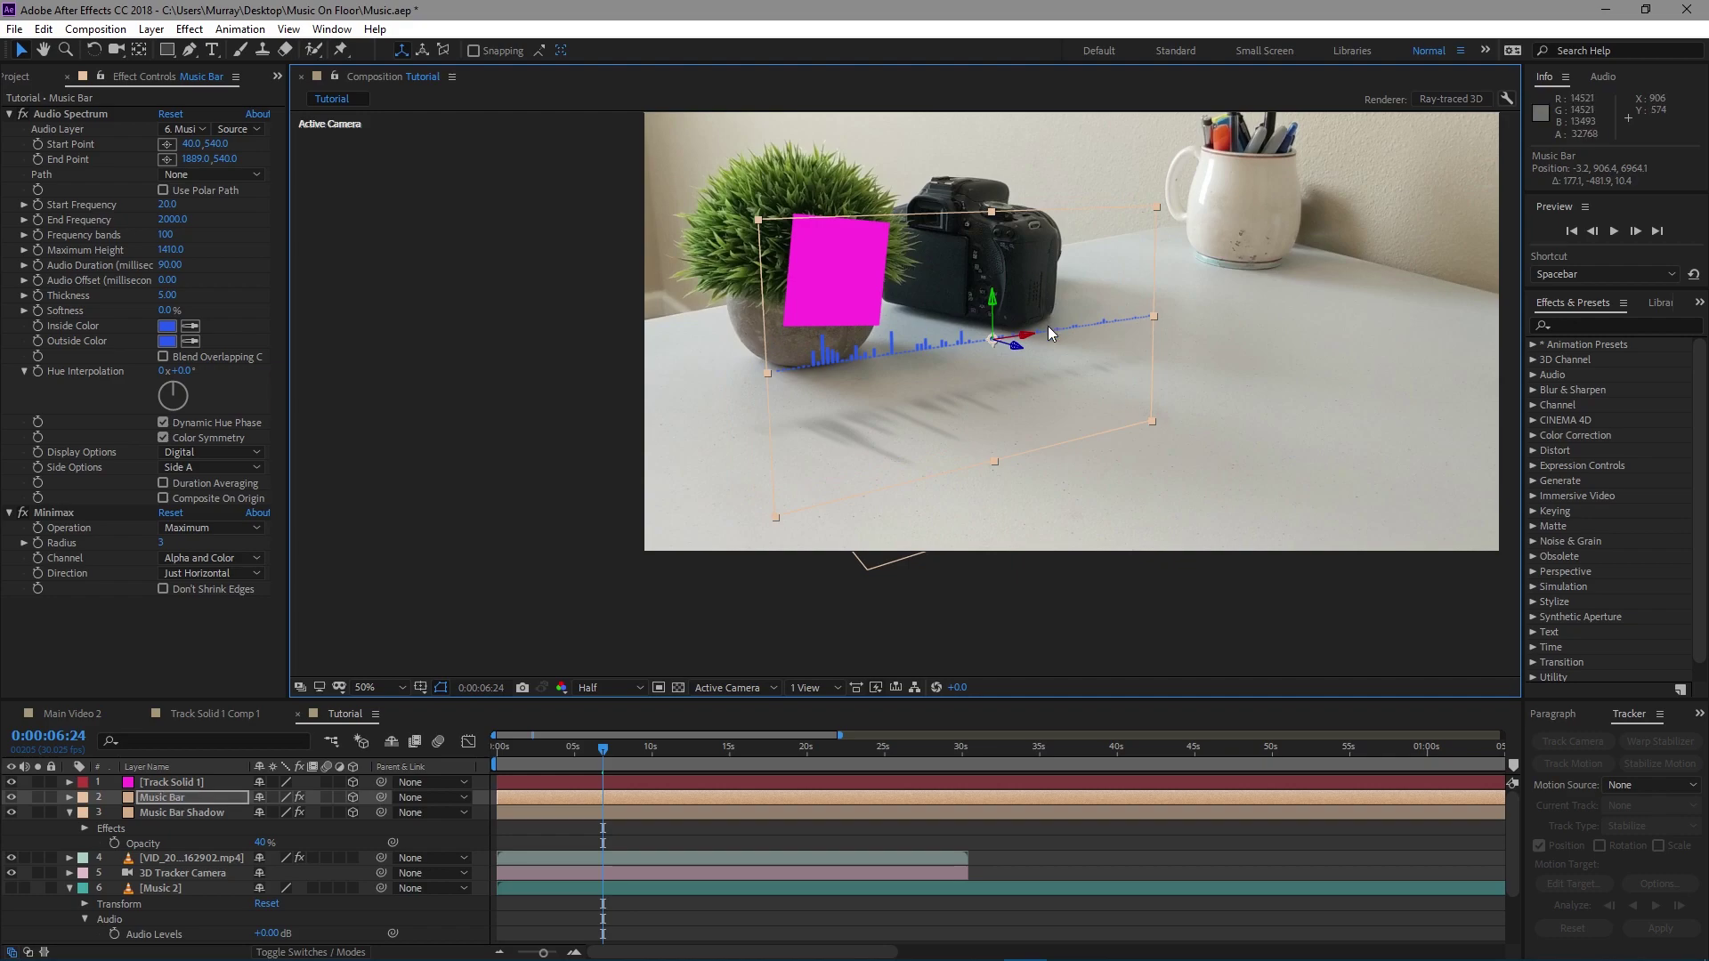
{"action": "key", "text": "ctrl+z"}
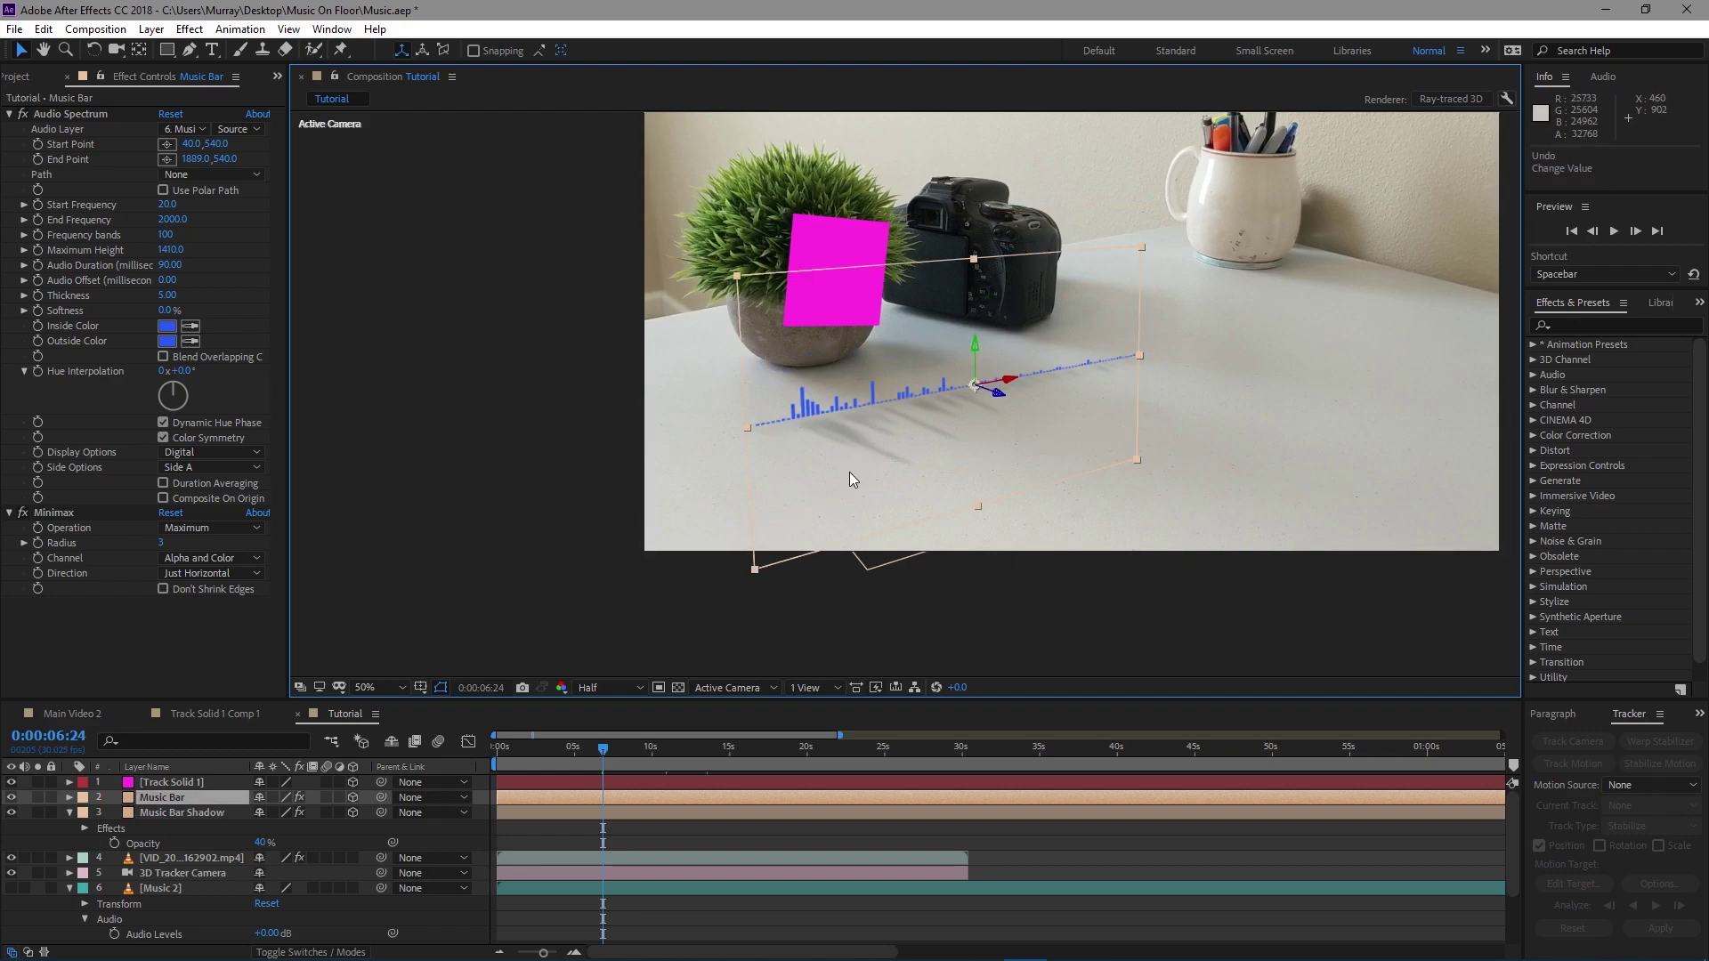
{"action": "left_click", "coordinate": [563, 589]}
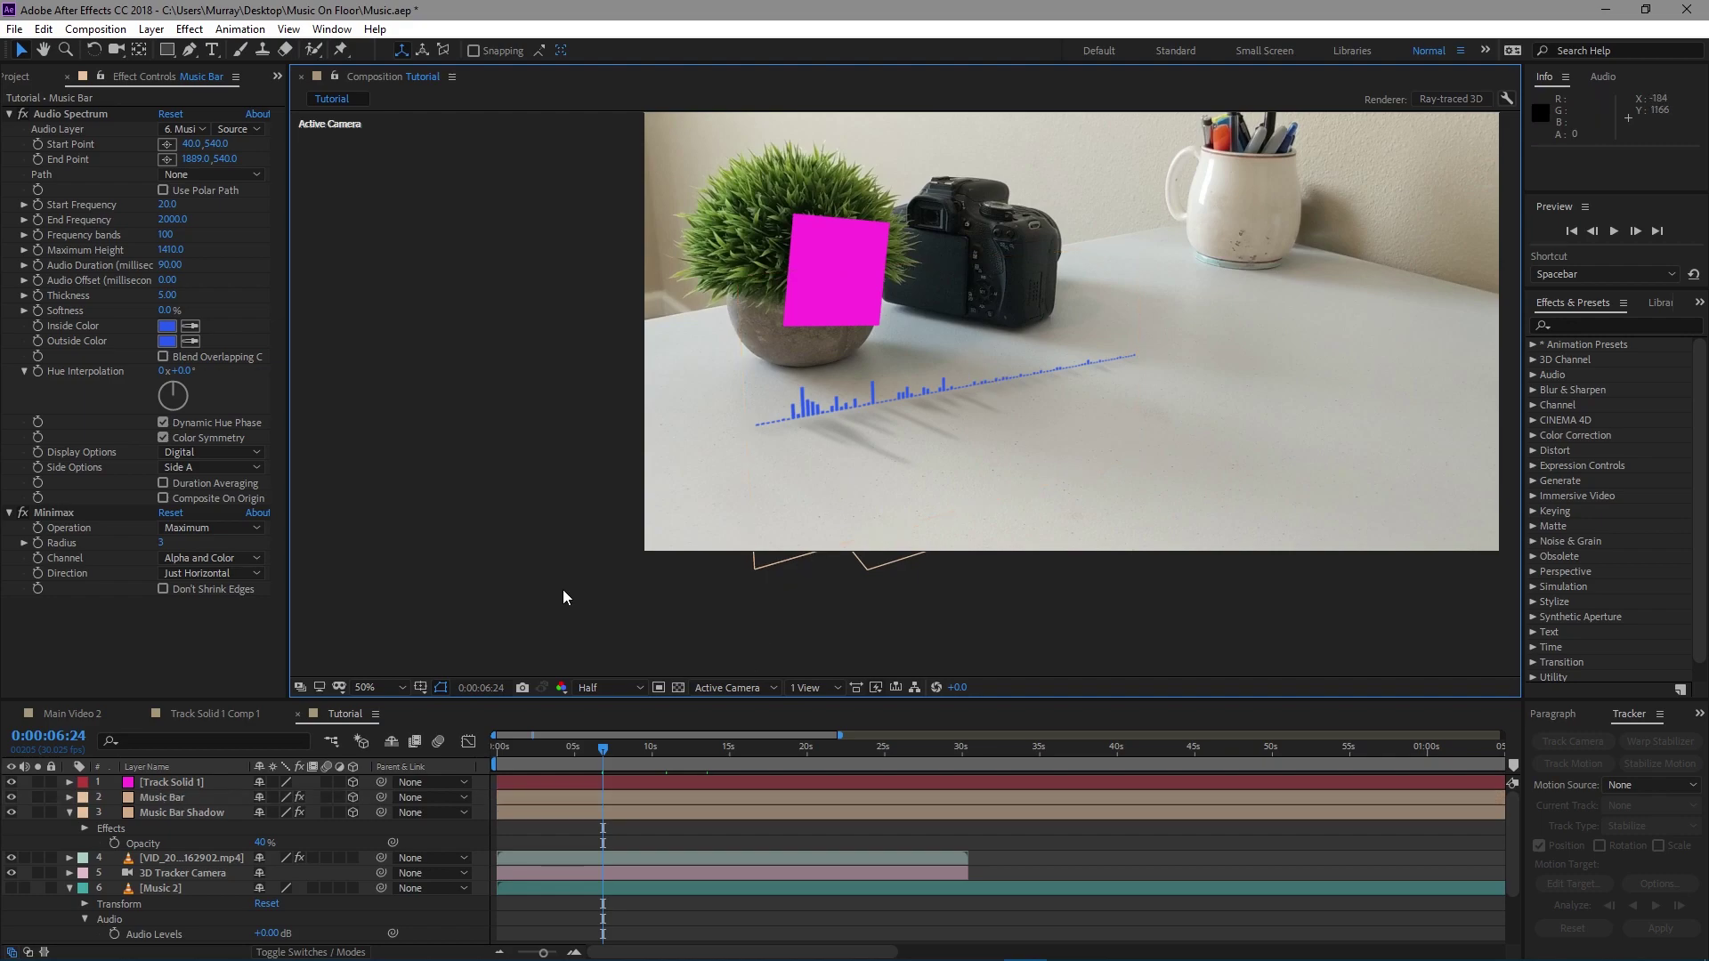